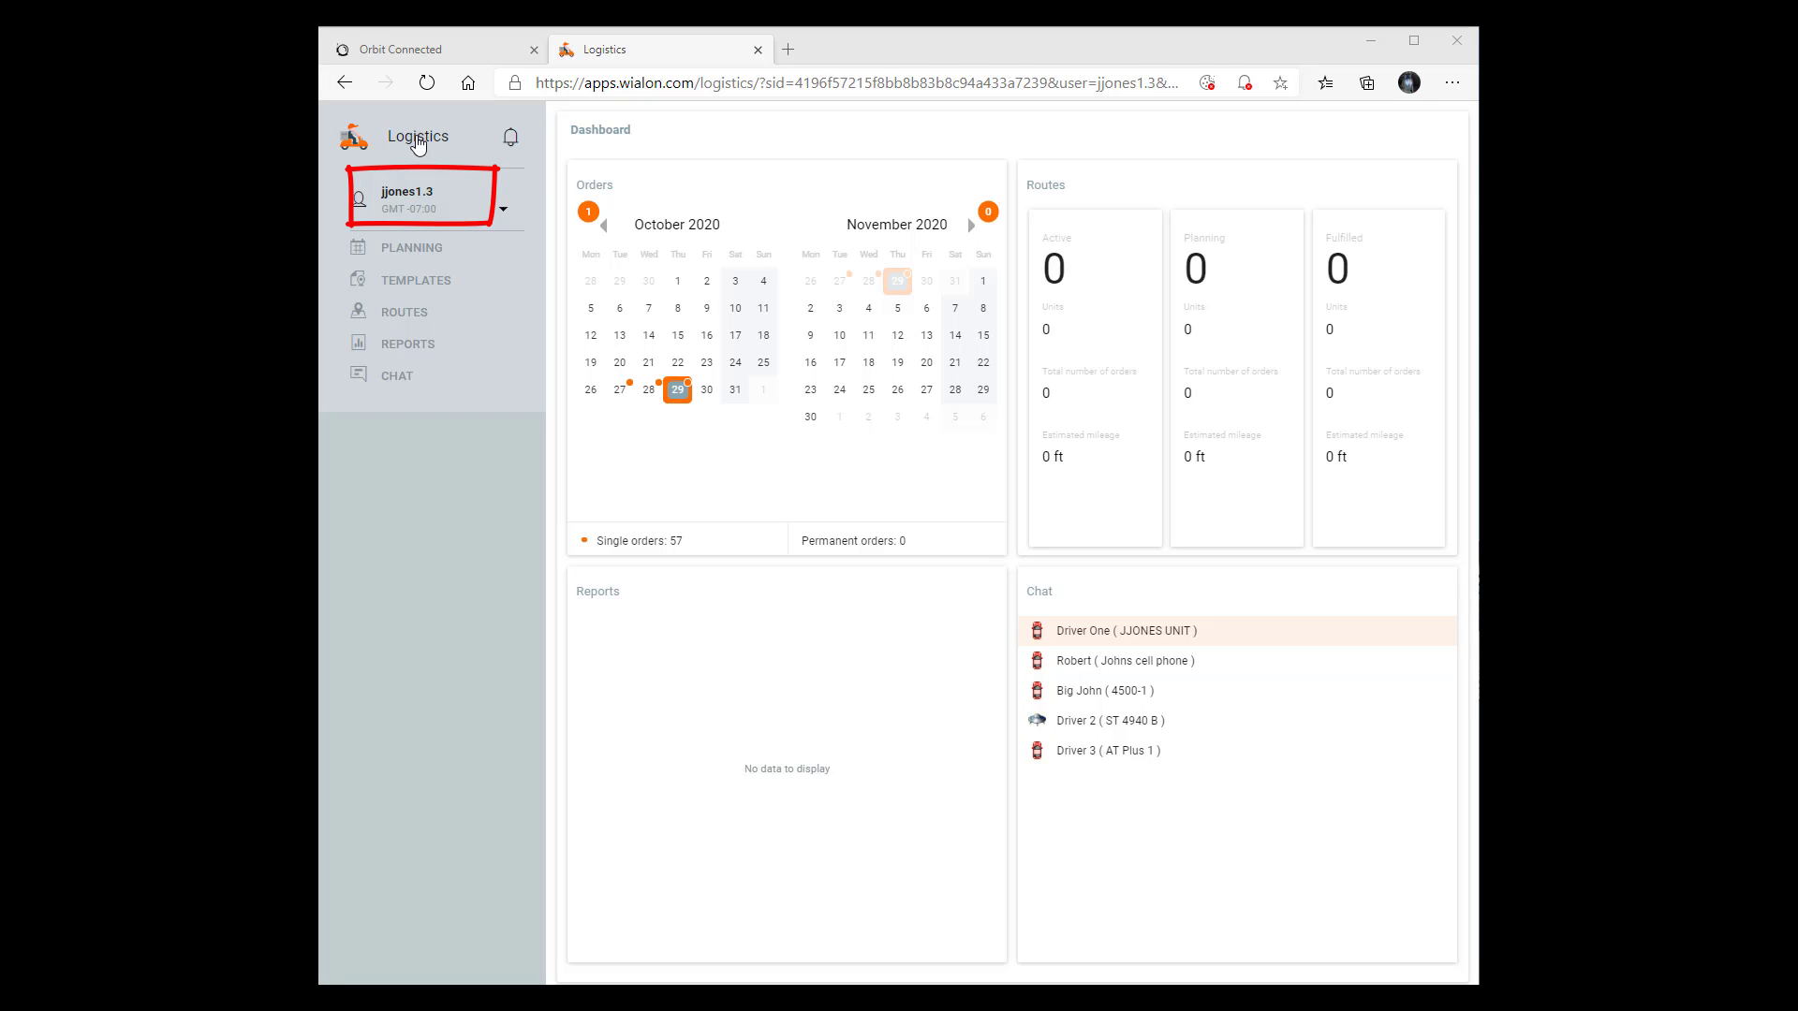
Open the Dispensary 1 warehouse details in the Logistics settings
{"action": "left_click", "coordinate": [404, 197]}
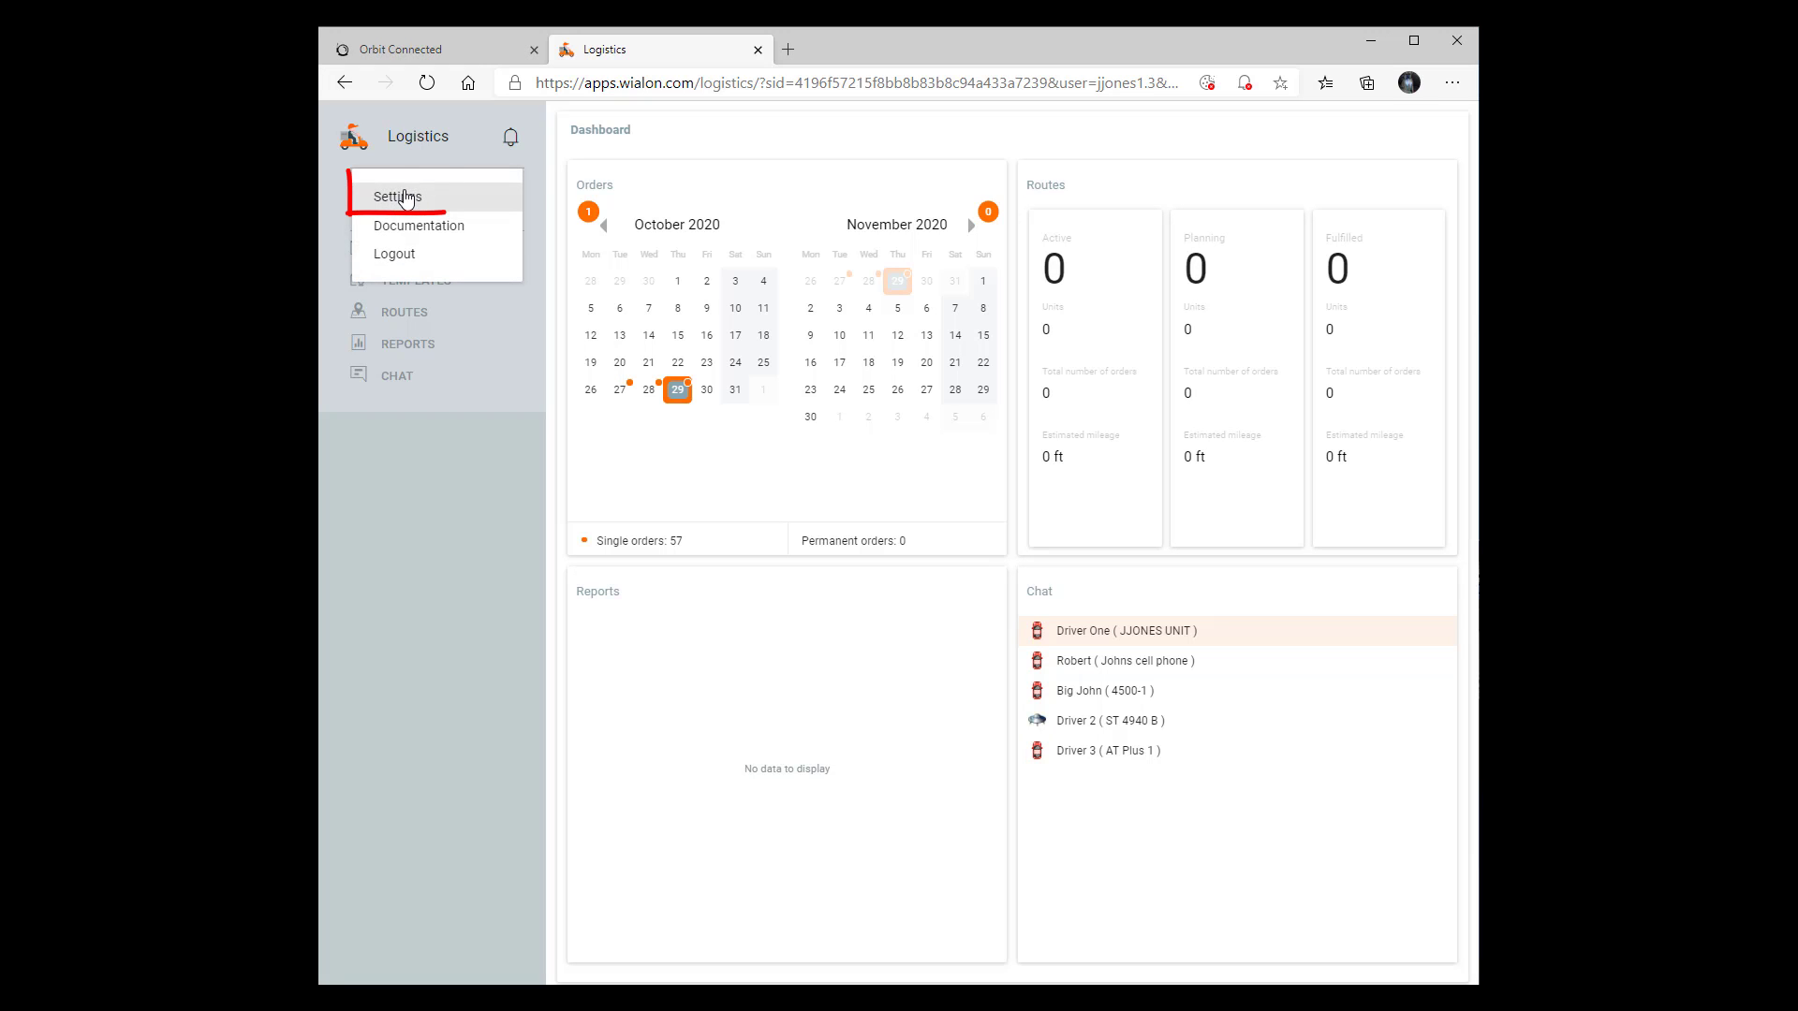
{"action": "left_click", "coordinate": [407, 197]}
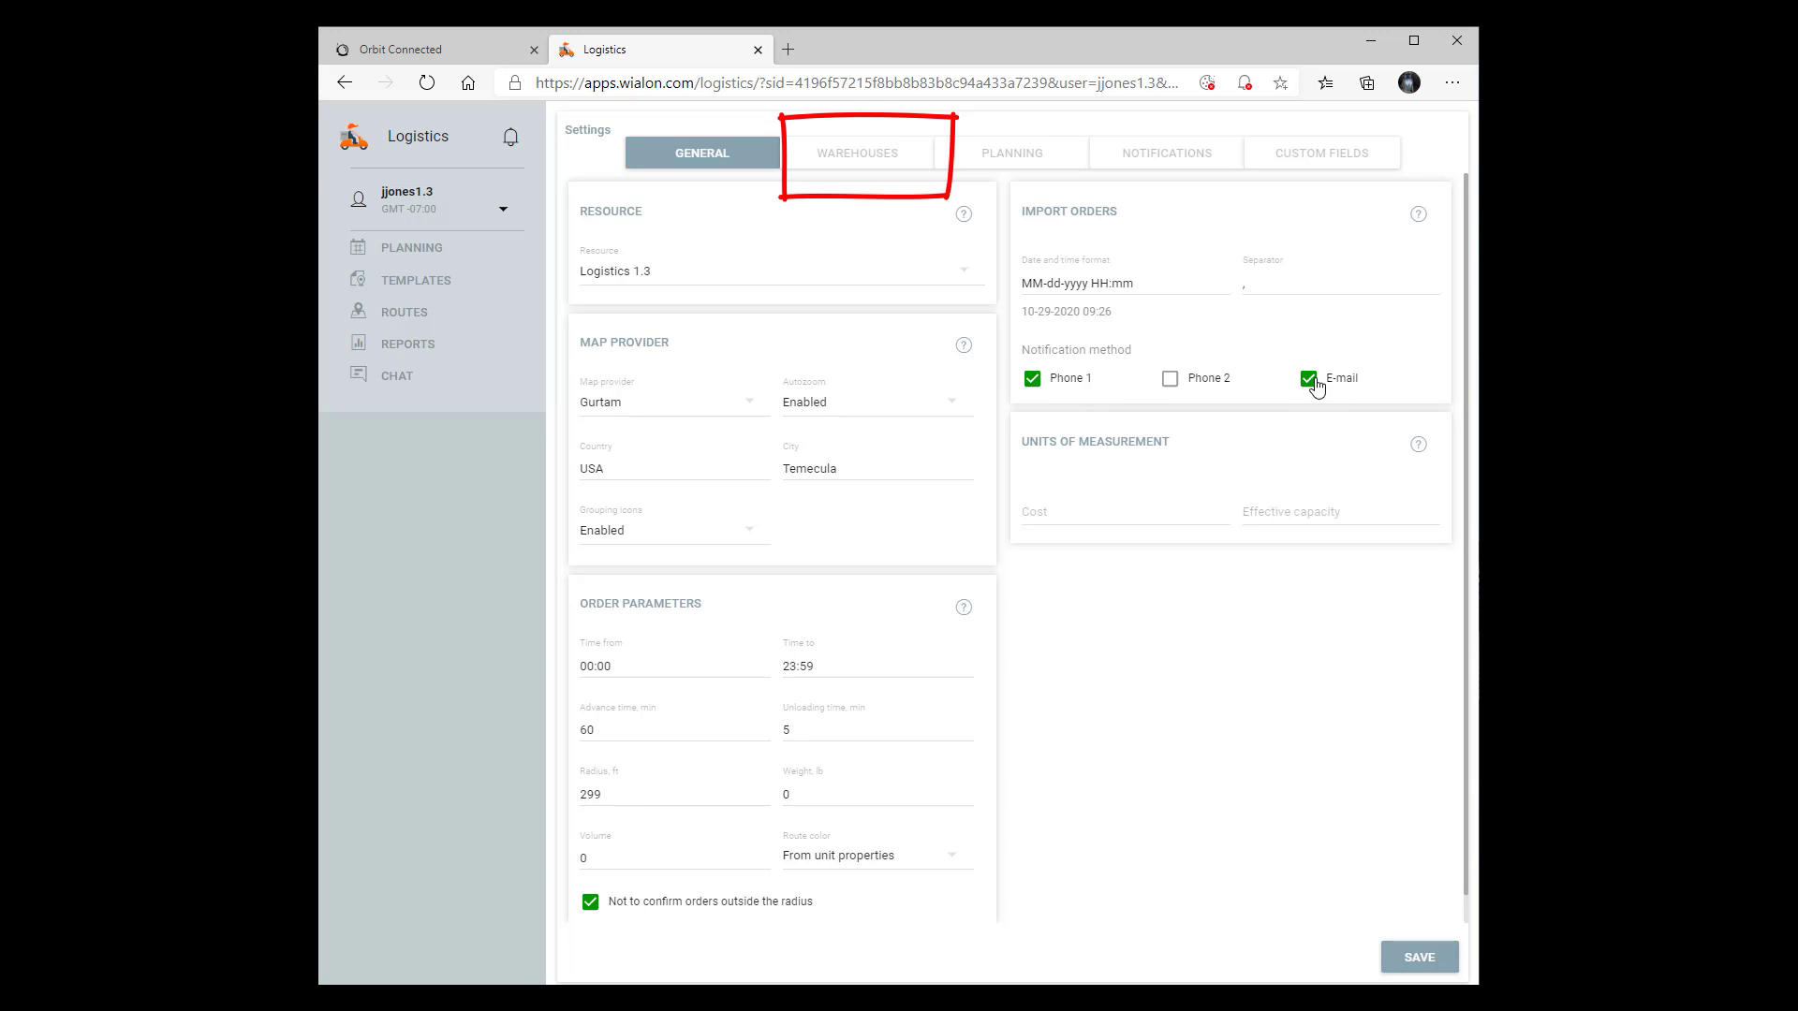
{"action": "left_click", "coordinate": [845, 155]}
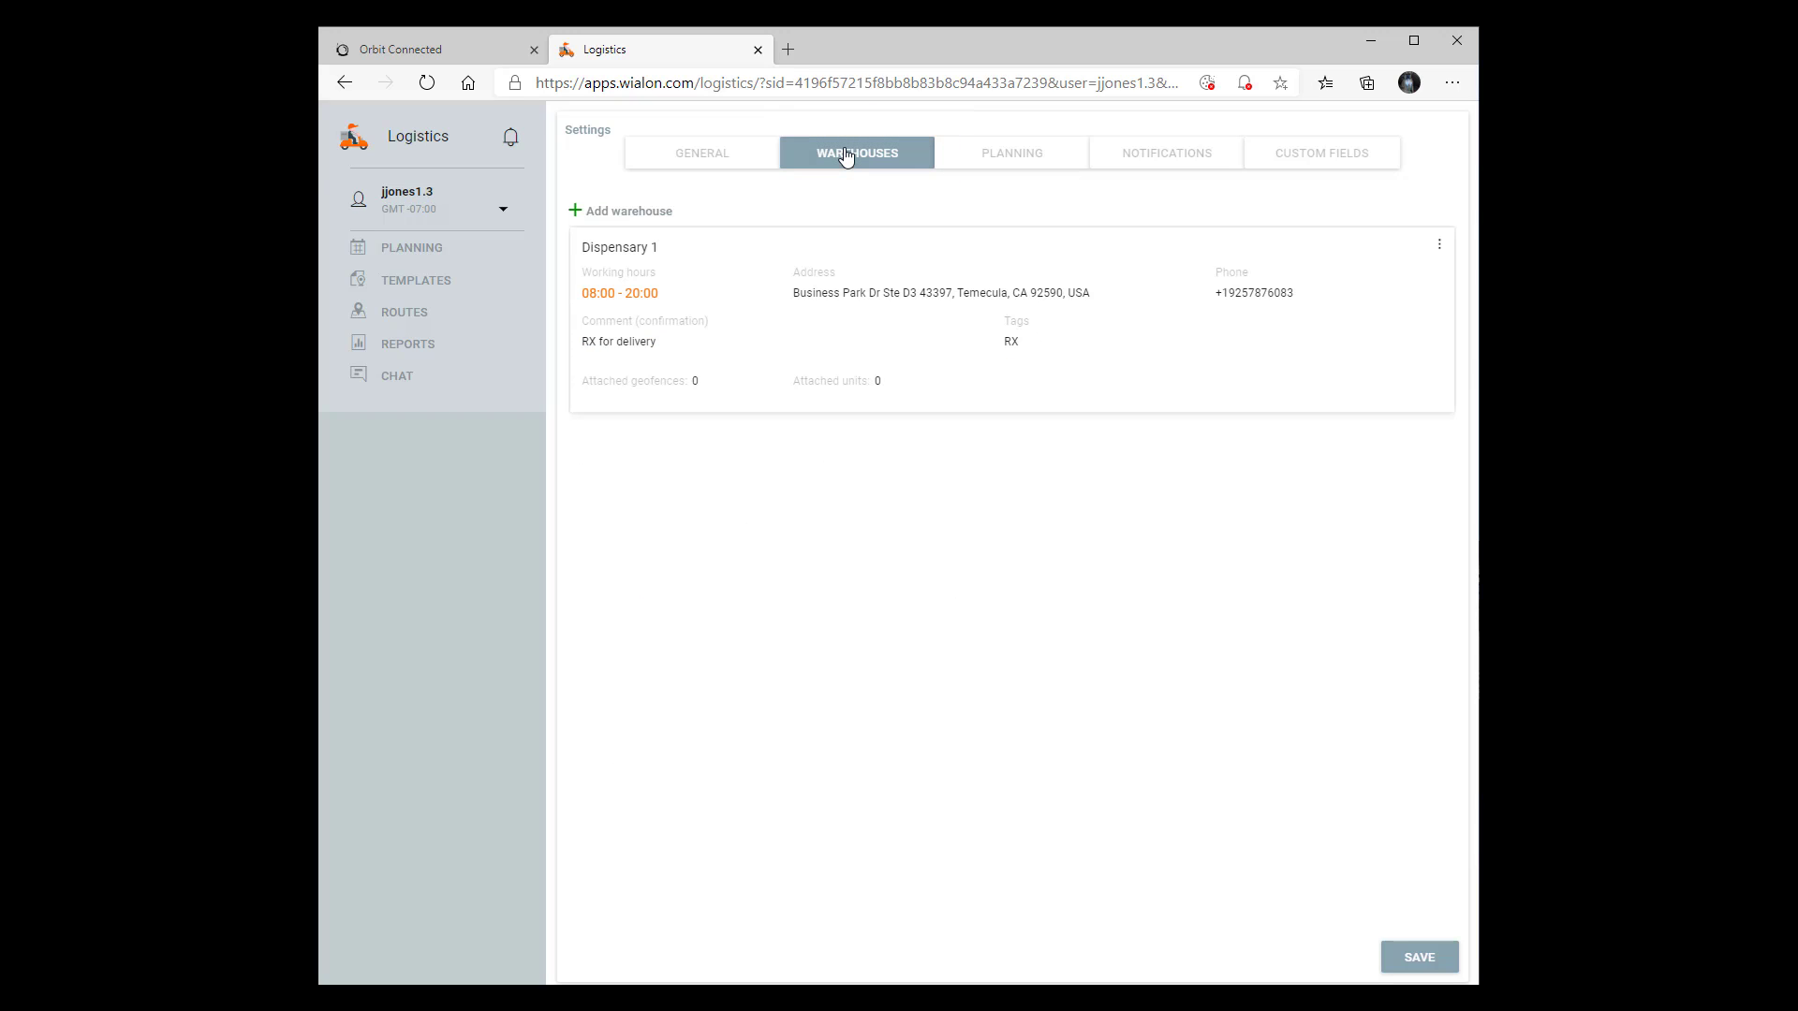
{"action": "left_click", "coordinate": [803, 355]}
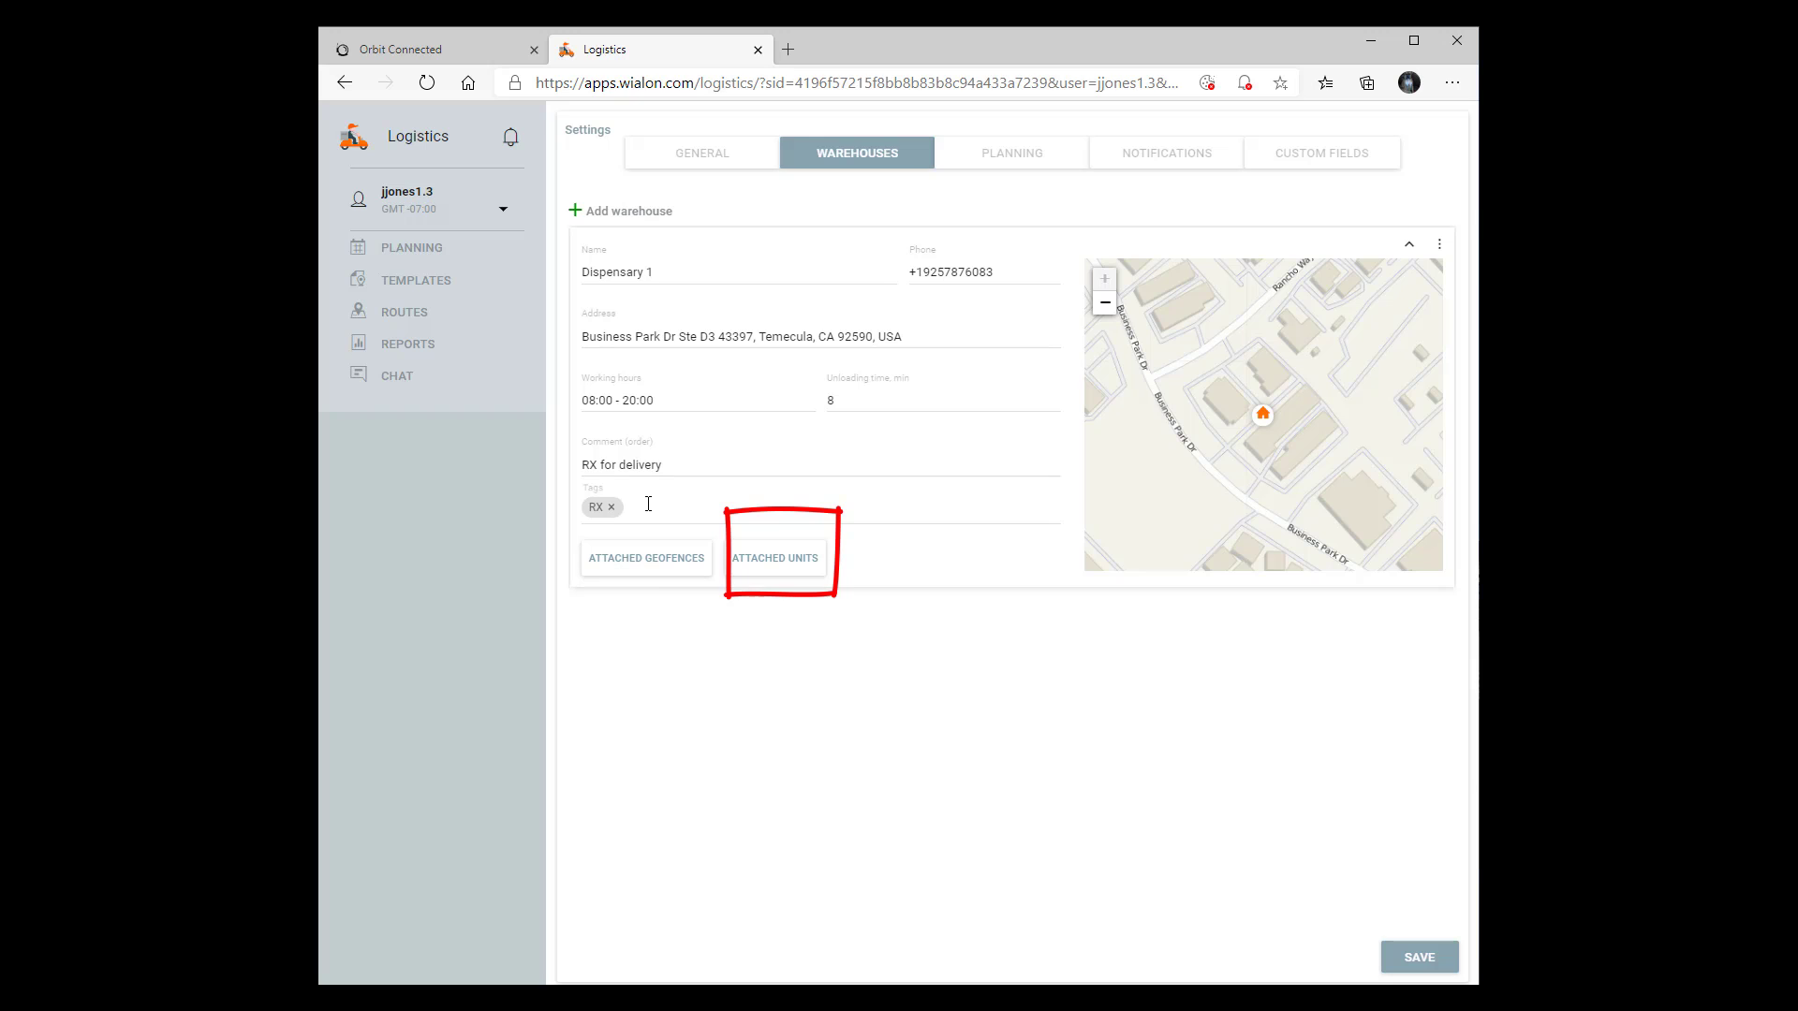
Move all available units to the attached list of the Dispensary 1 warehouse
{"action": "left_click", "coordinate": [796, 571]}
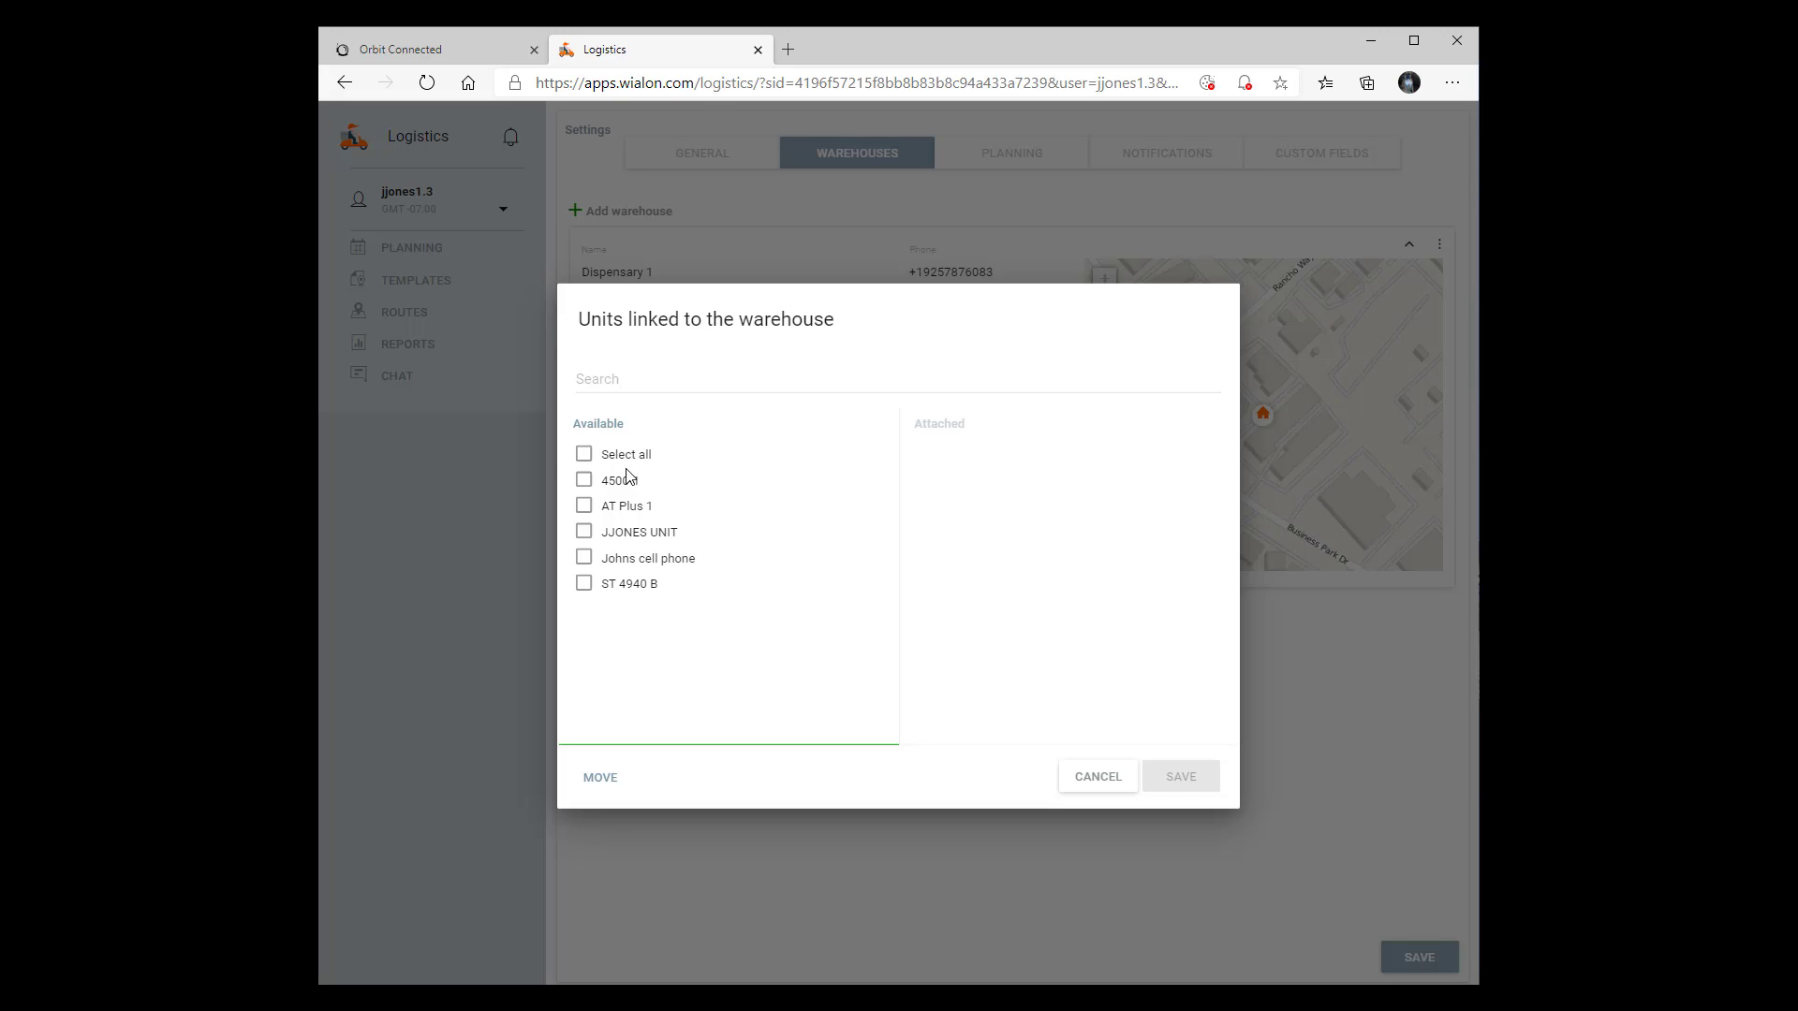
{"action": "left_click", "coordinate": [586, 459]}
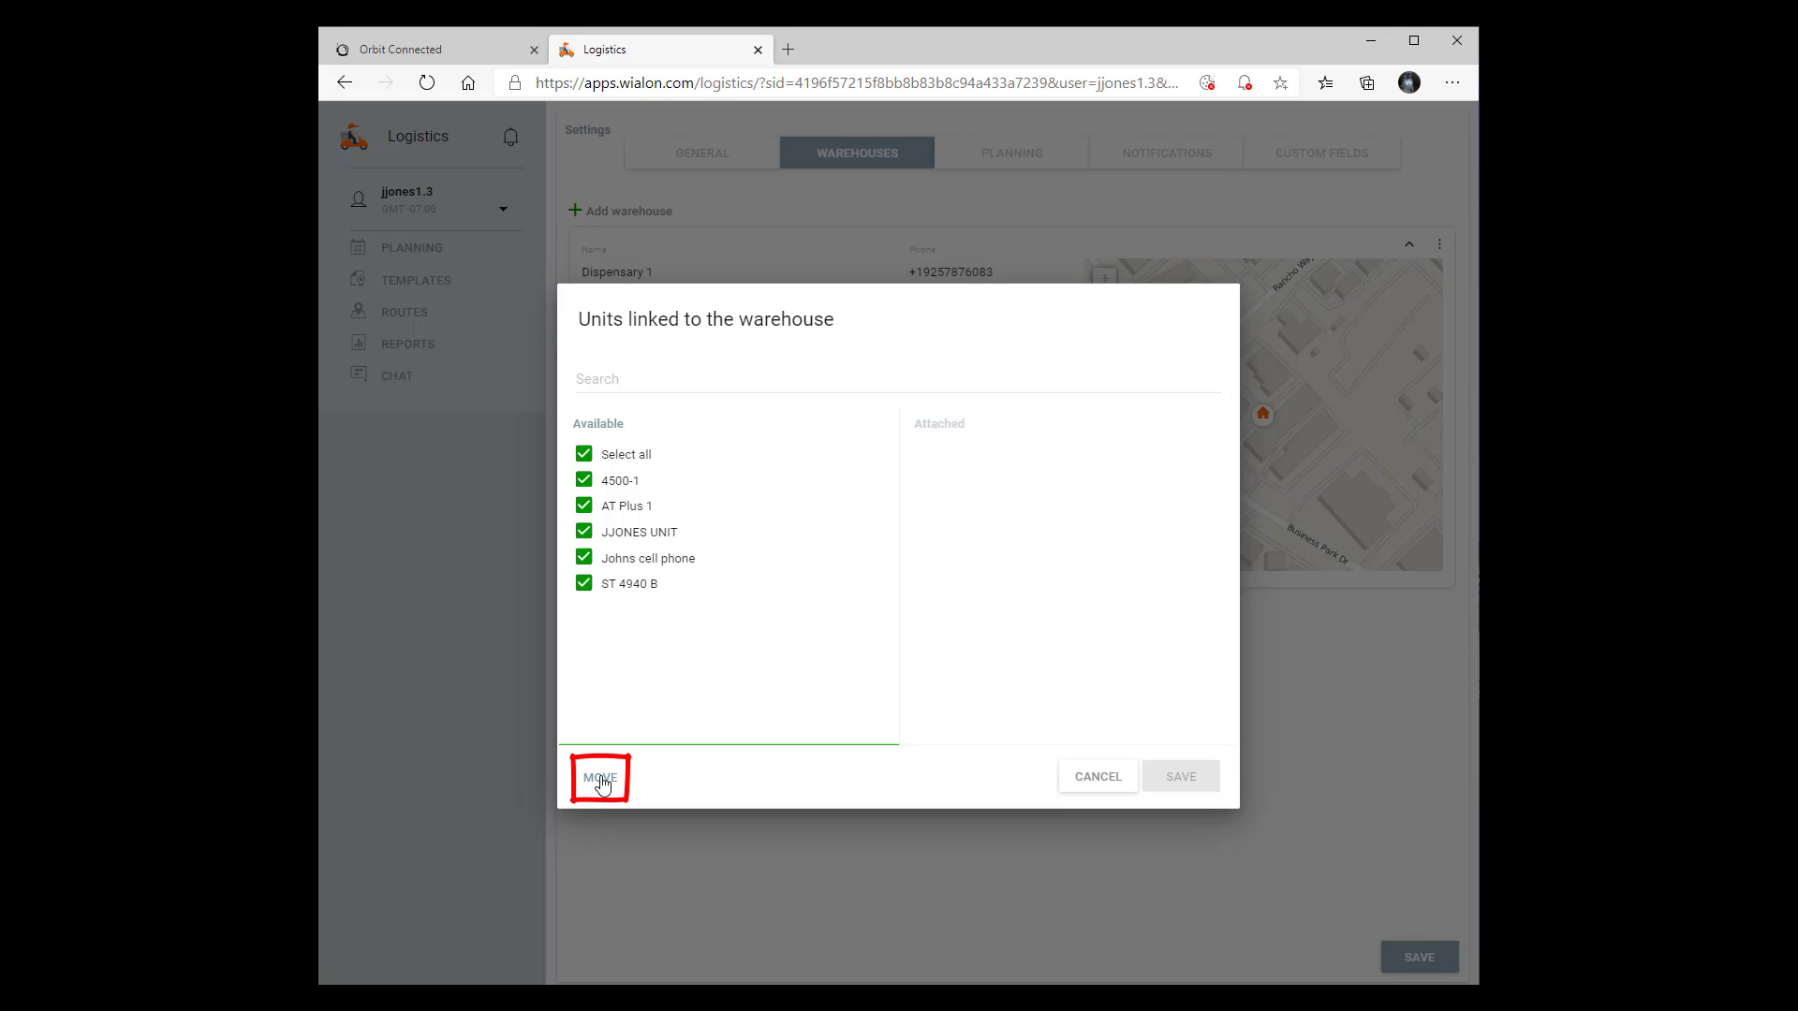
{"action": "left_click", "coordinate": [601, 778]}
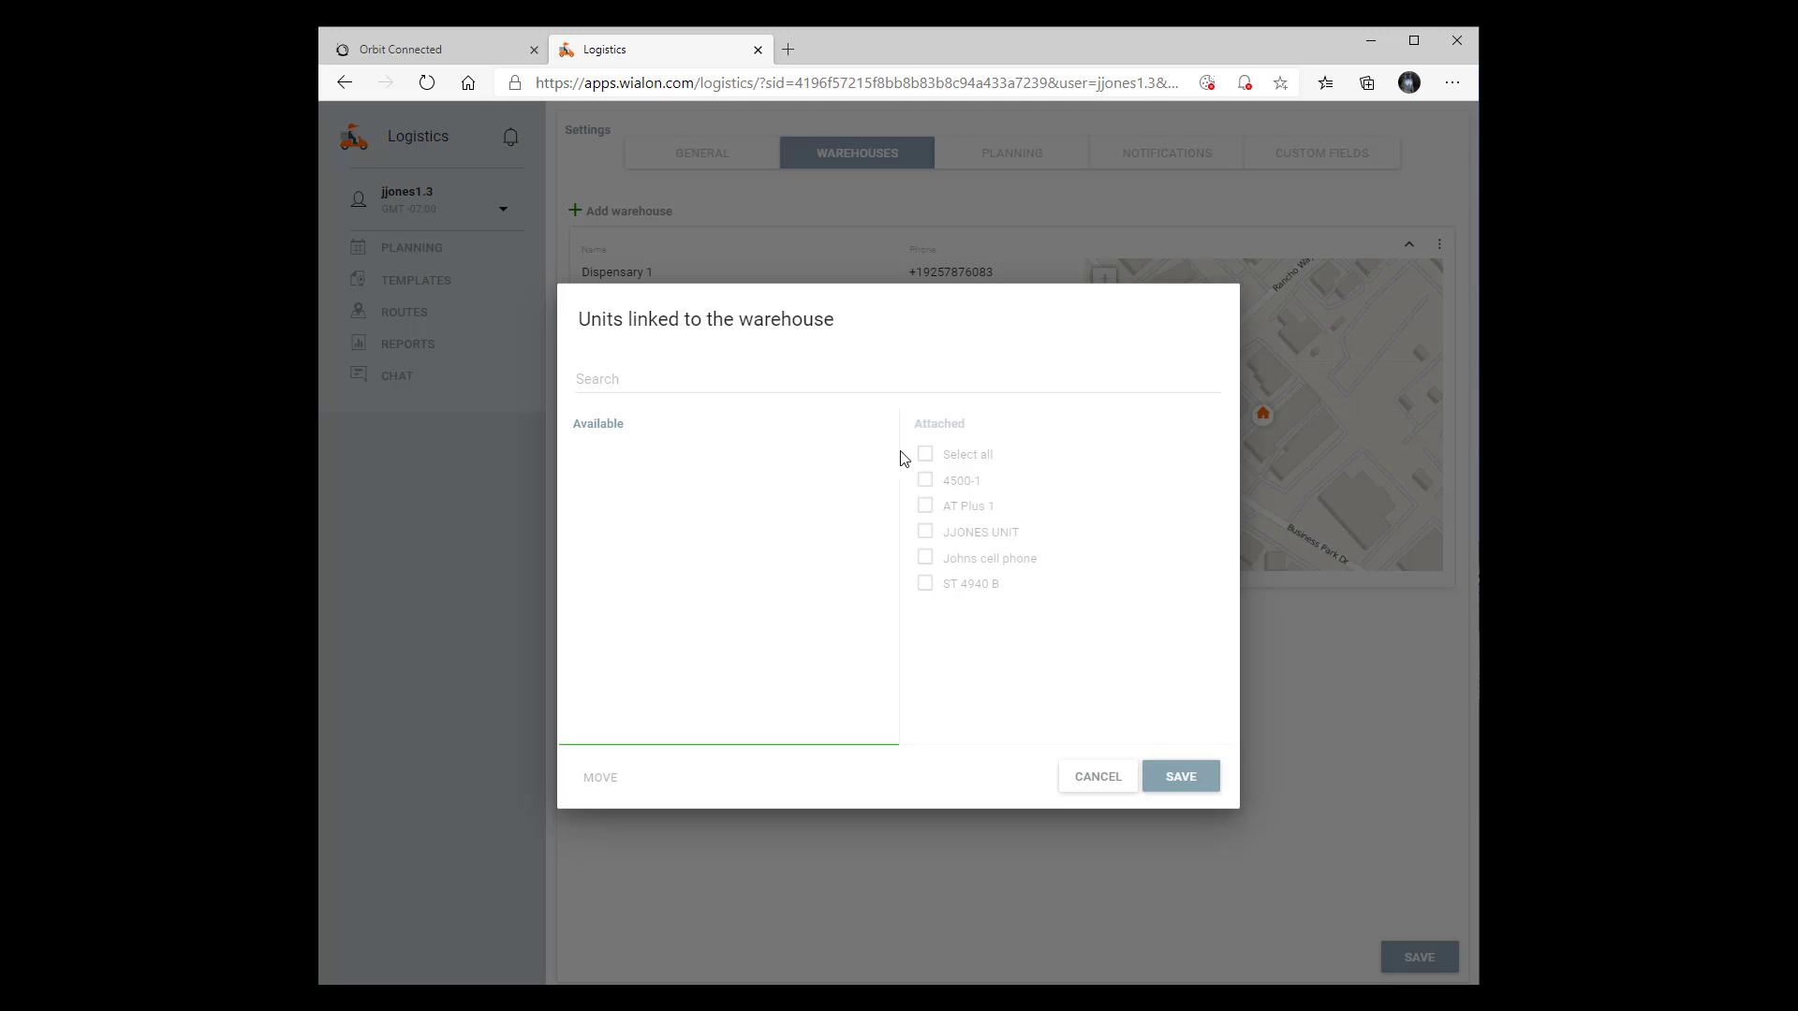
Move all attached units back to the available list in the warehouse's unit links
{"action": "left_click", "coordinate": [925, 456]}
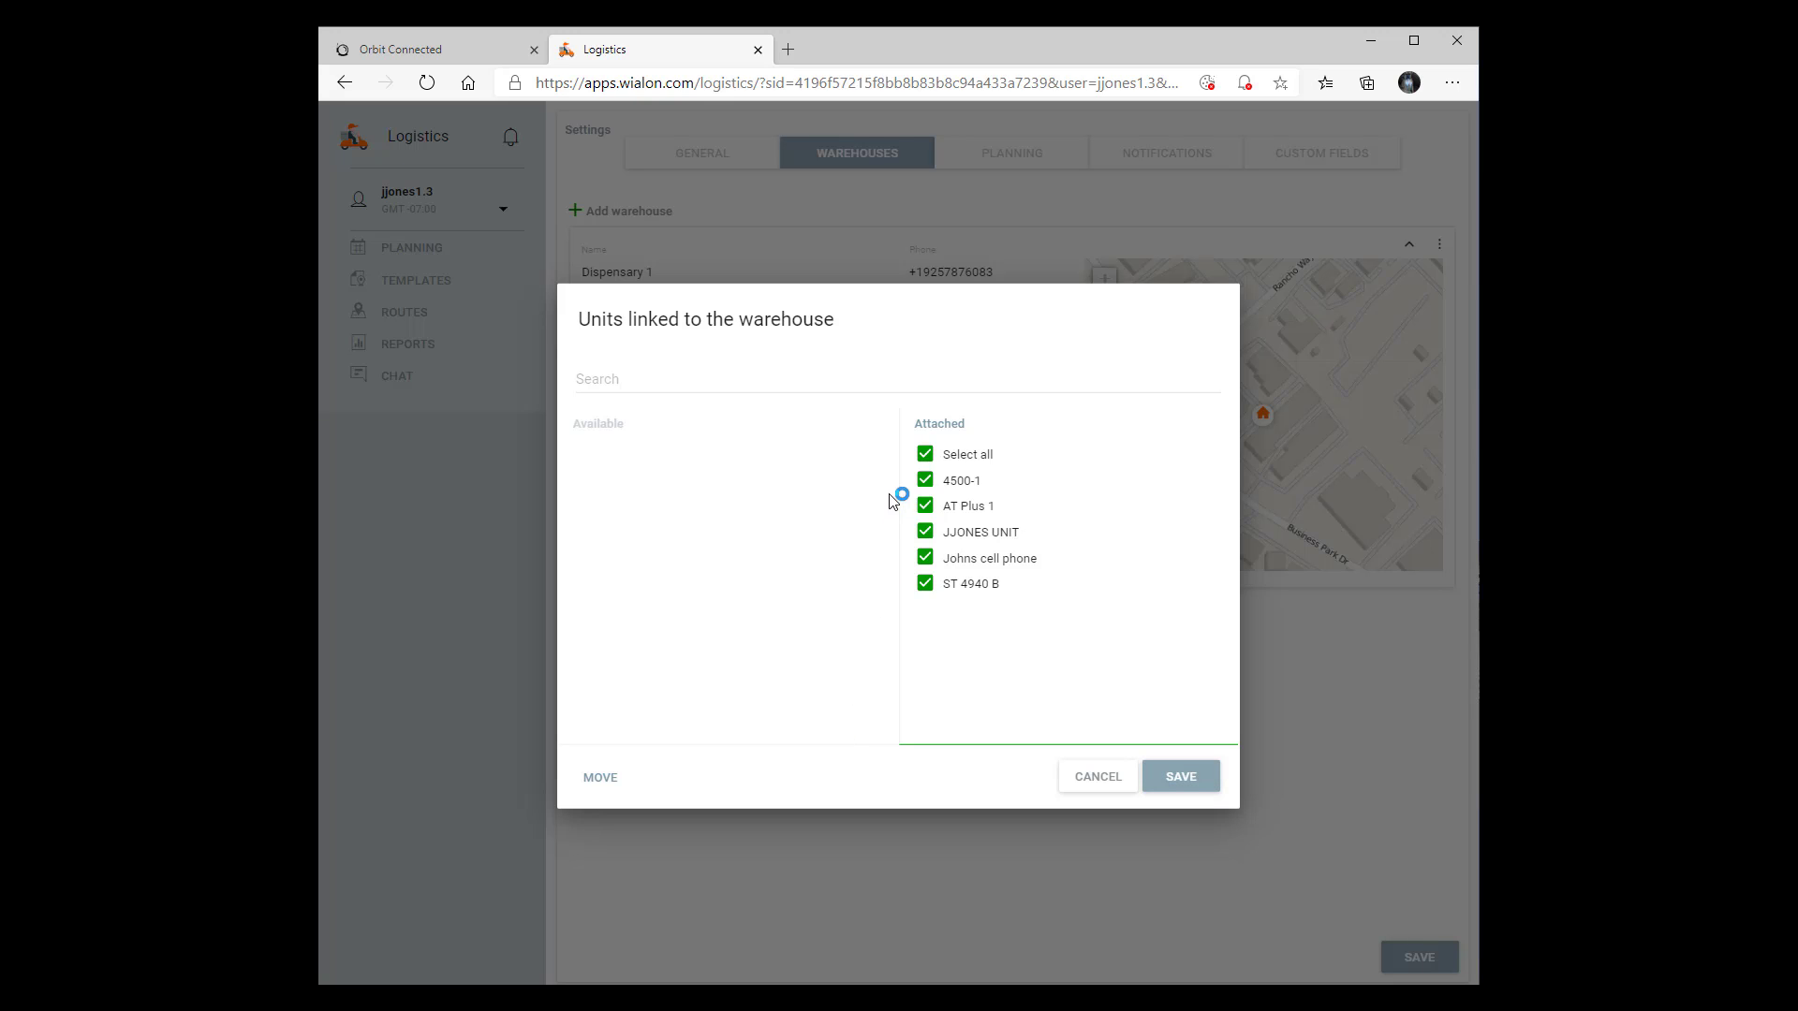
{"action": "left_click", "coordinate": [601, 779]}
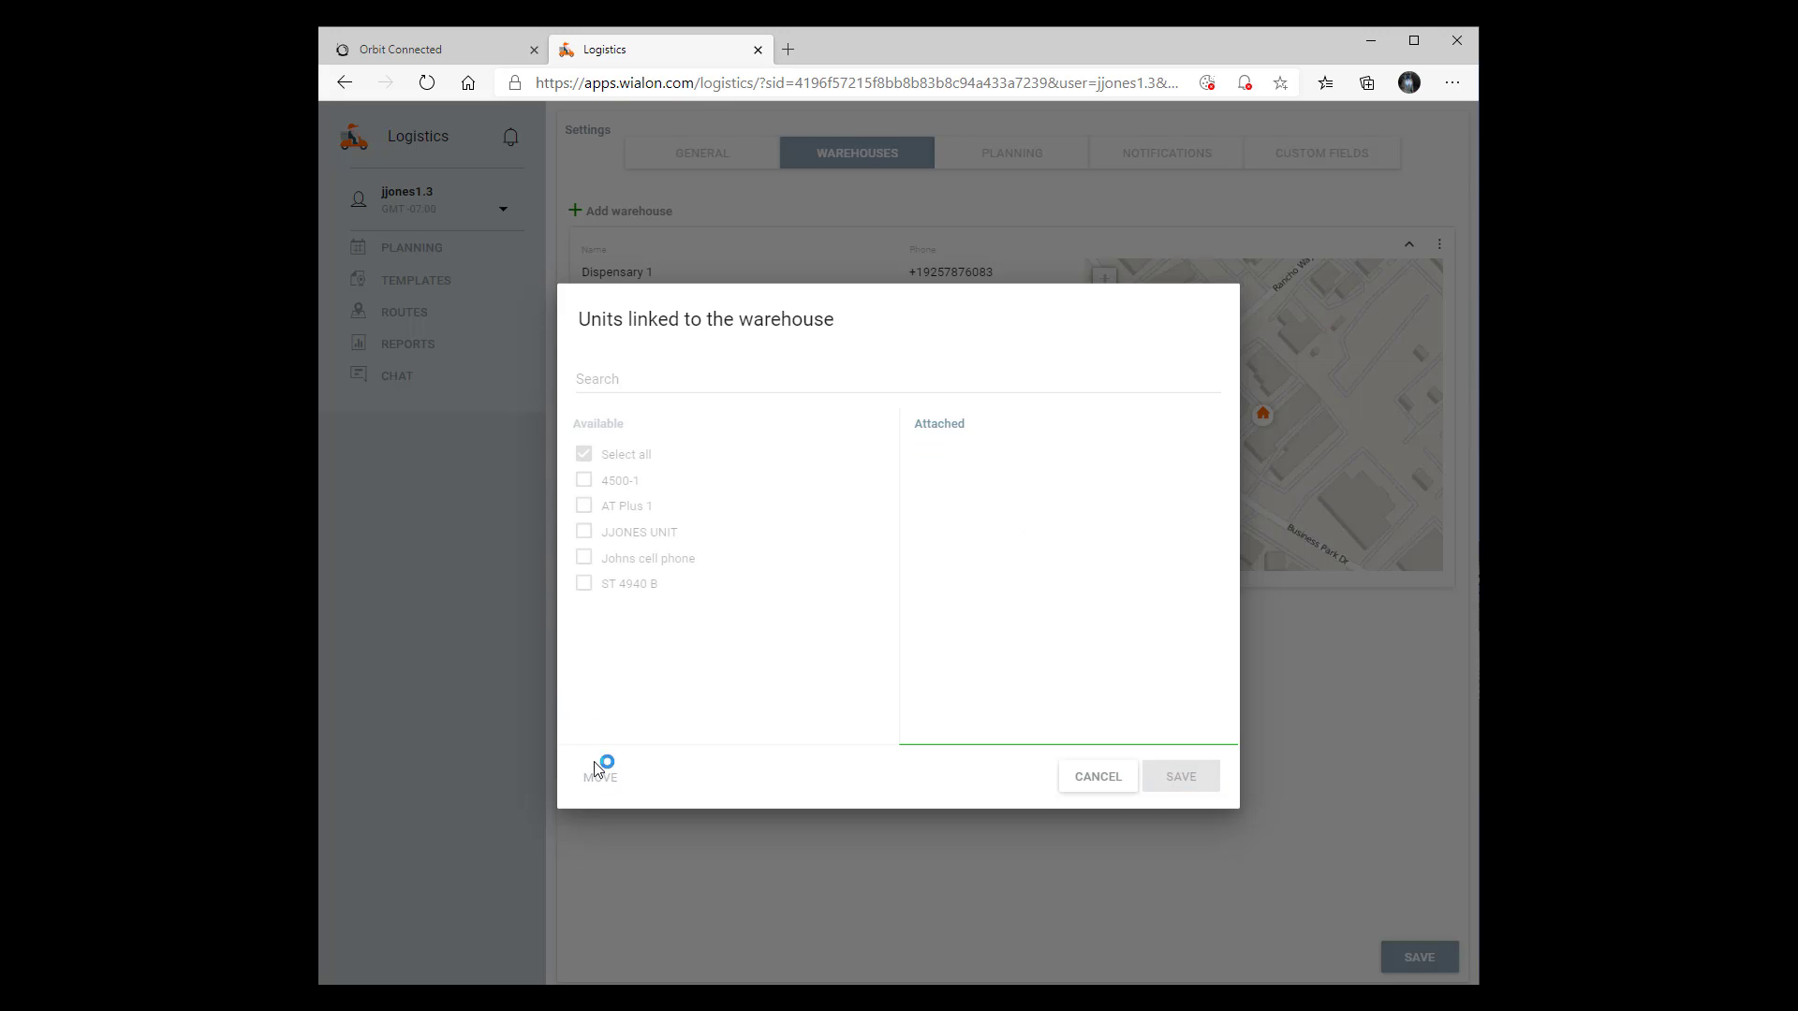
Attach all available units to the Dispensary 1 warehouse again and save the unit links
{"action": "left_click", "coordinate": [586, 459]}
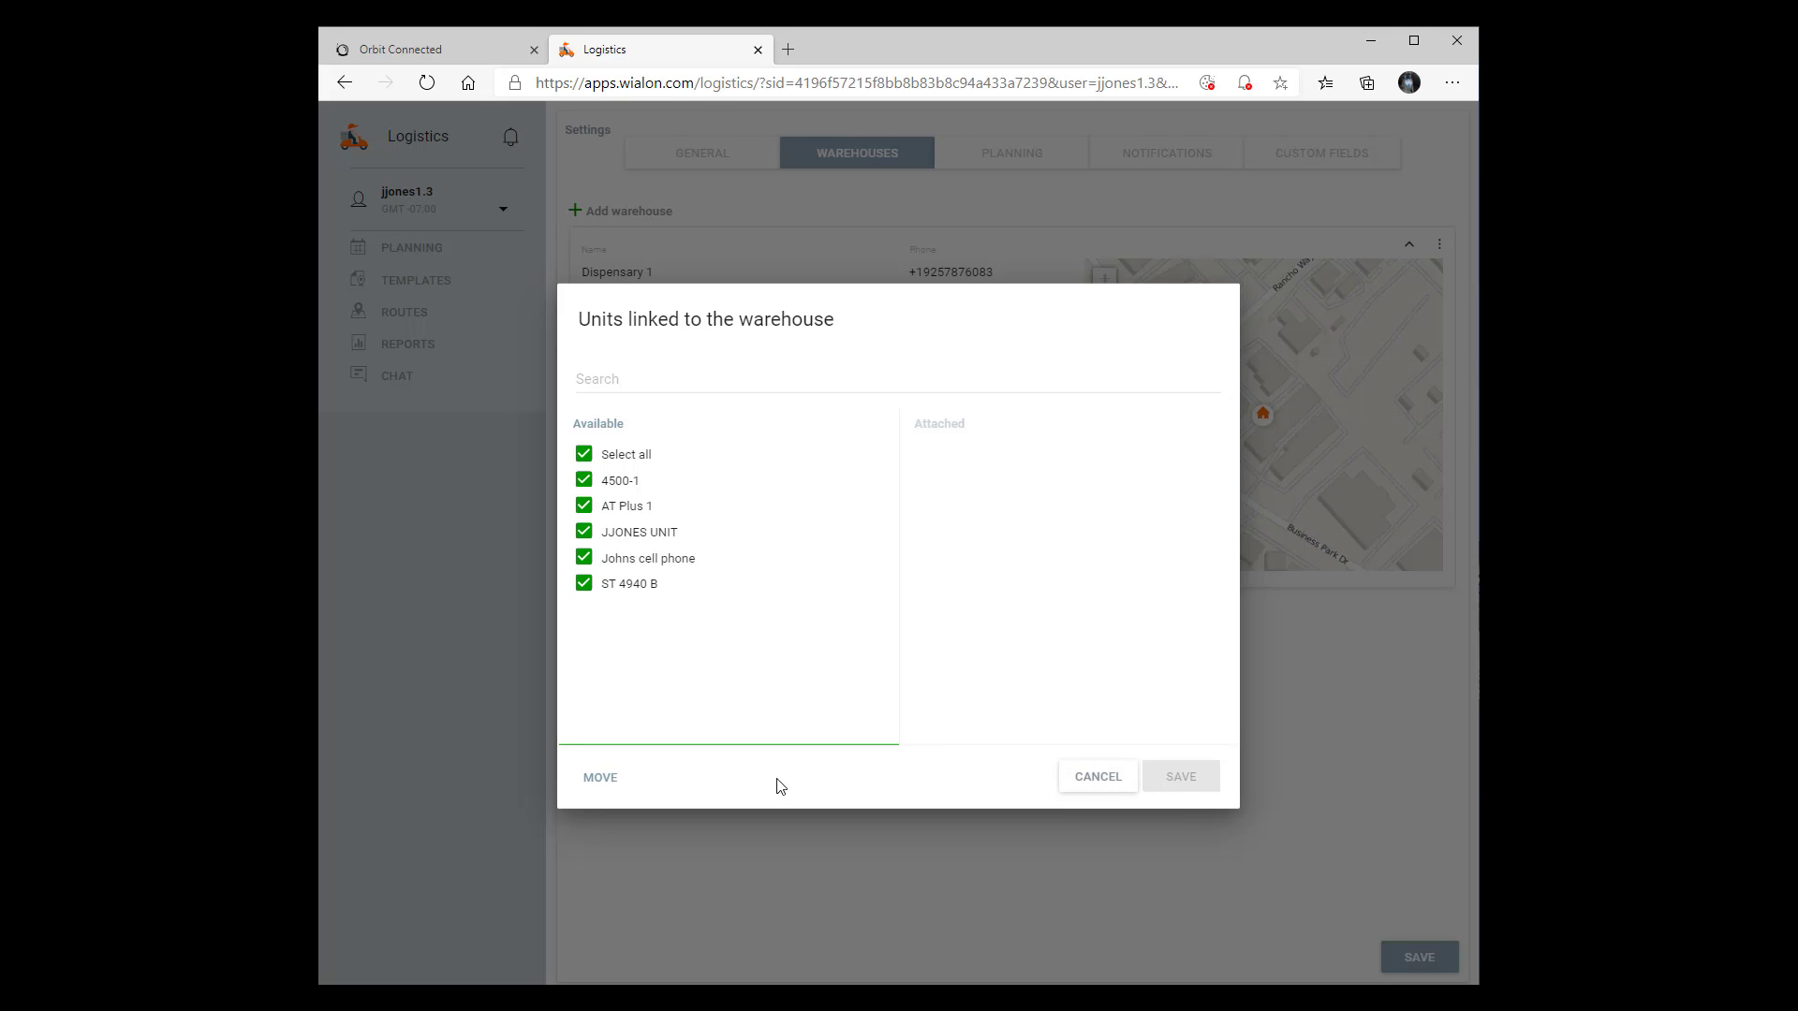
{"action": "left_click", "coordinate": [599, 778]}
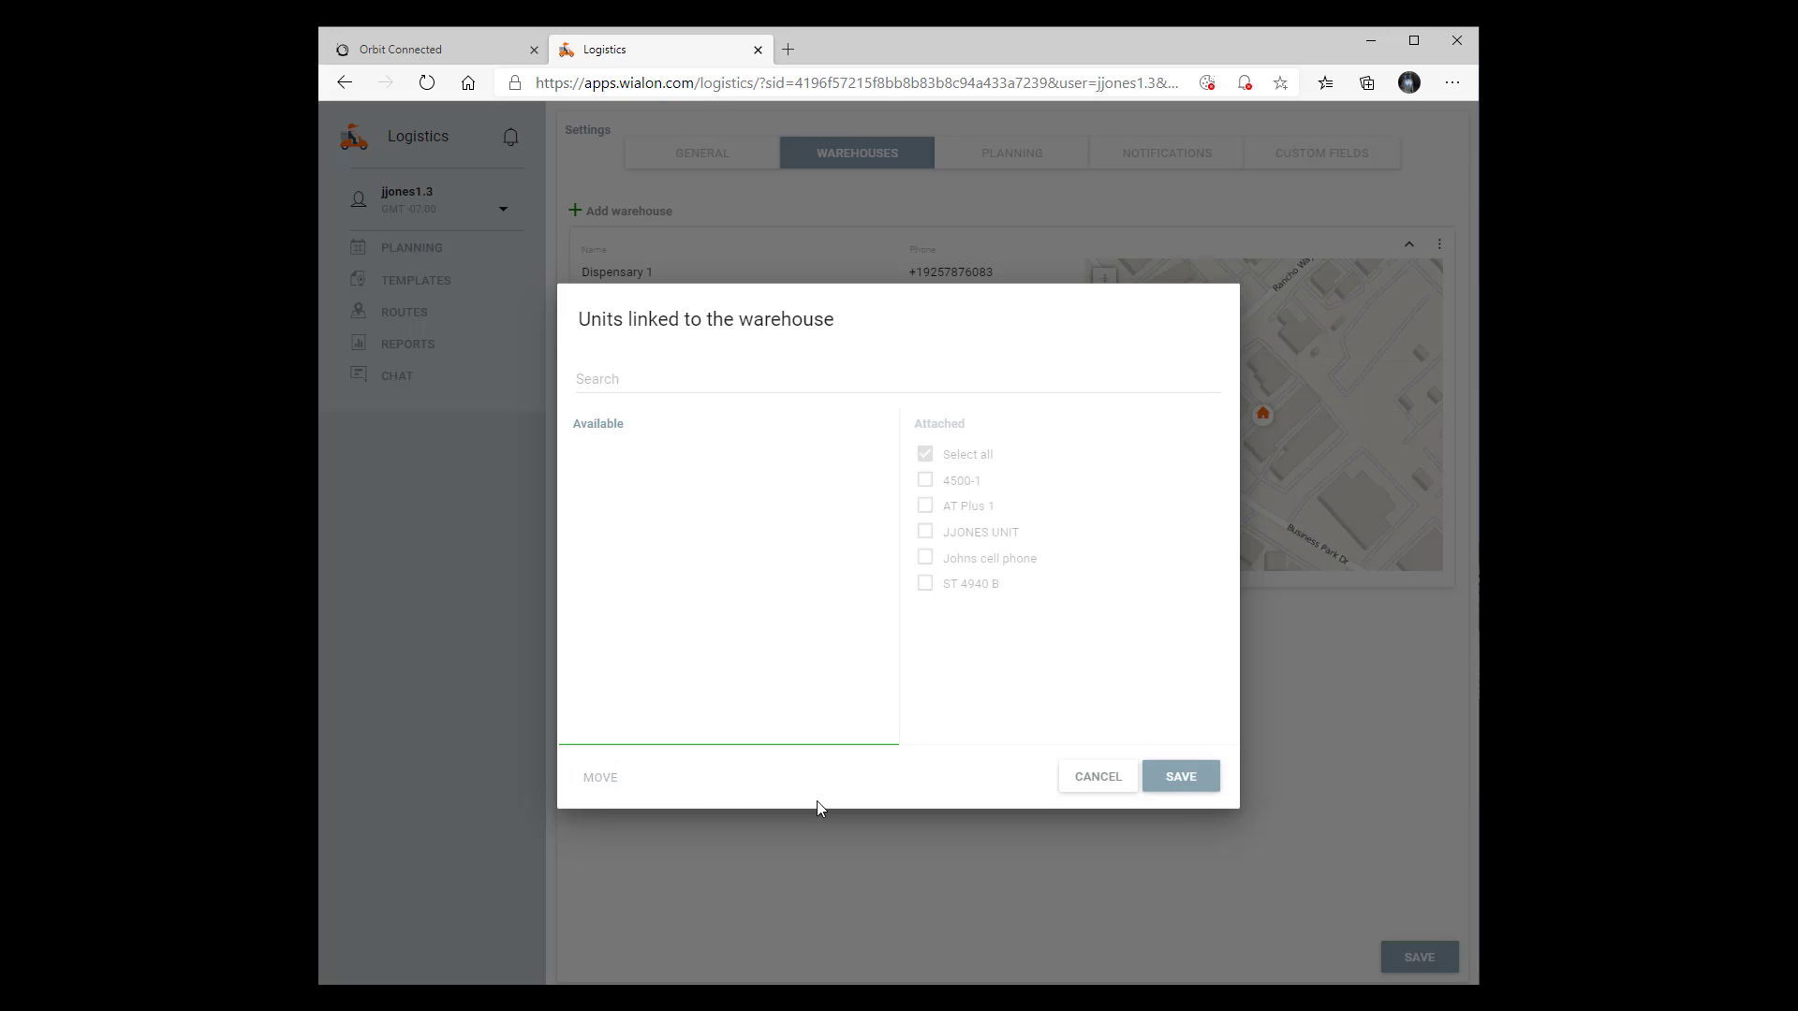
{"action": "left_click", "coordinate": [1181, 779]}
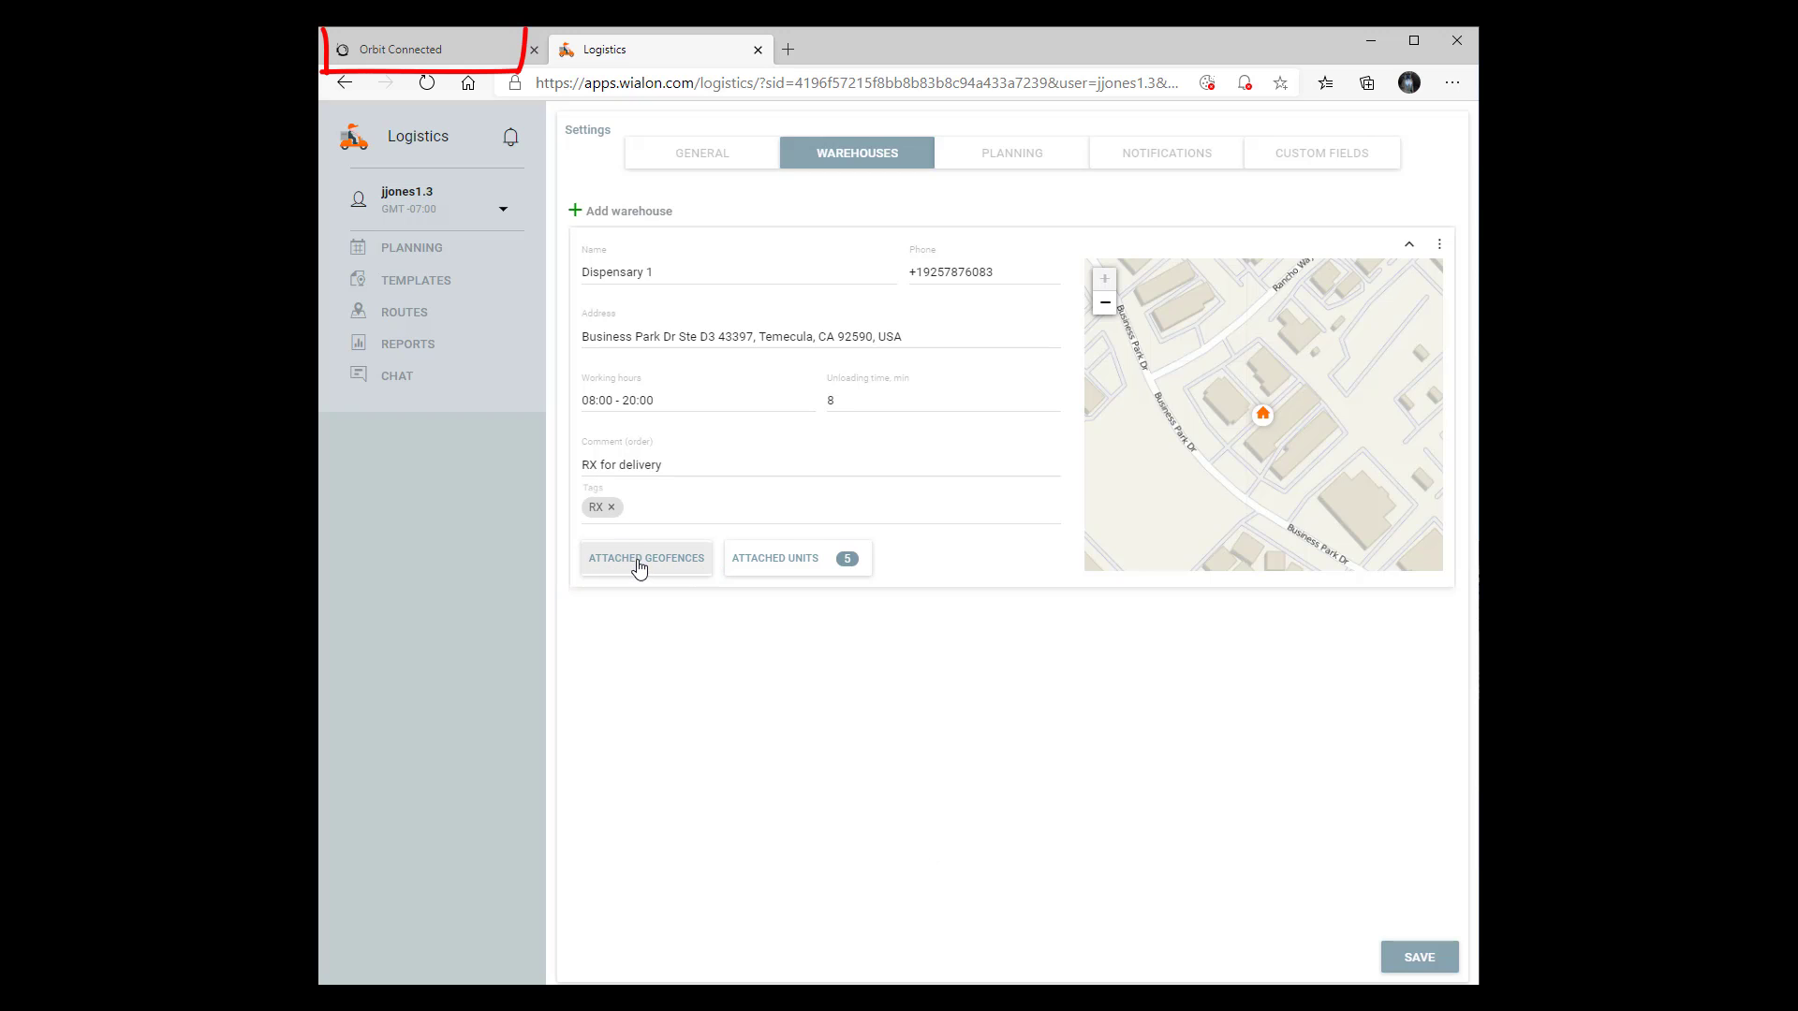
View the geofences in Orbit Connected, return to Logistics, and save both the Murrieta & Wildomar and Temecula delivery geofences as attached to Dispensary 1
{"action": "left_click", "coordinate": [404, 62]}
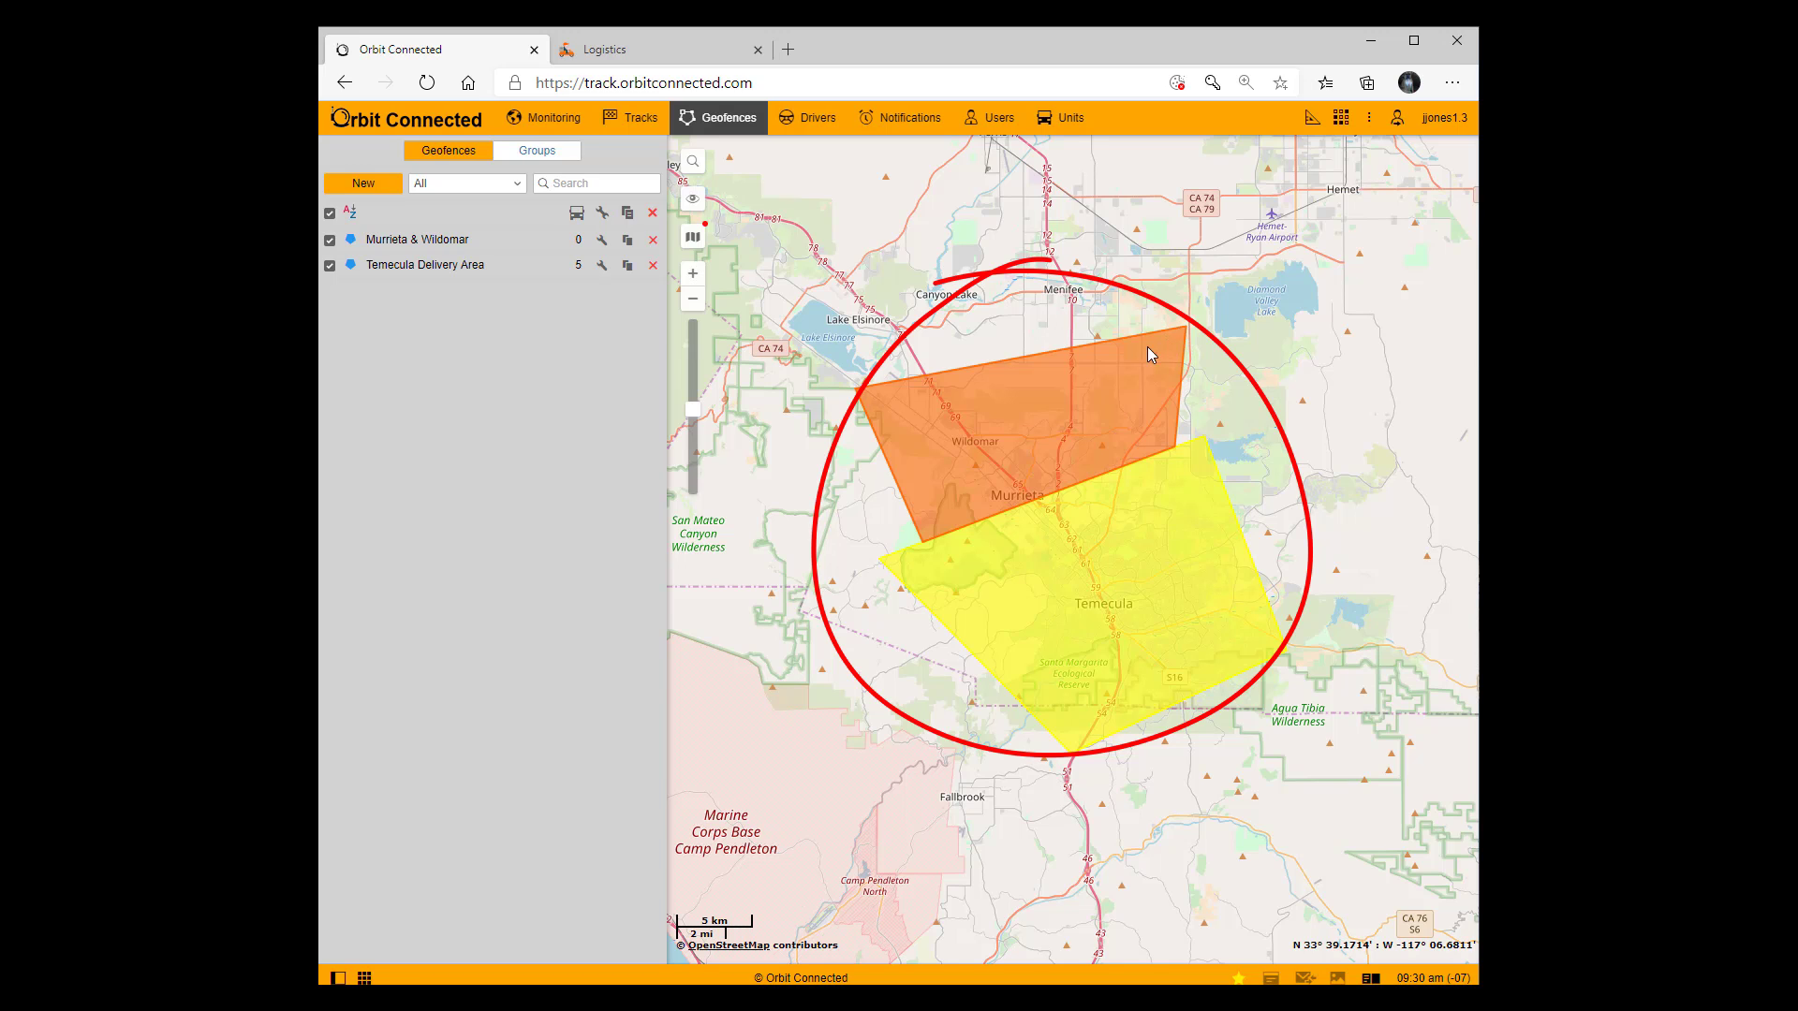
{"action": "left_click", "coordinate": [602, 56]}
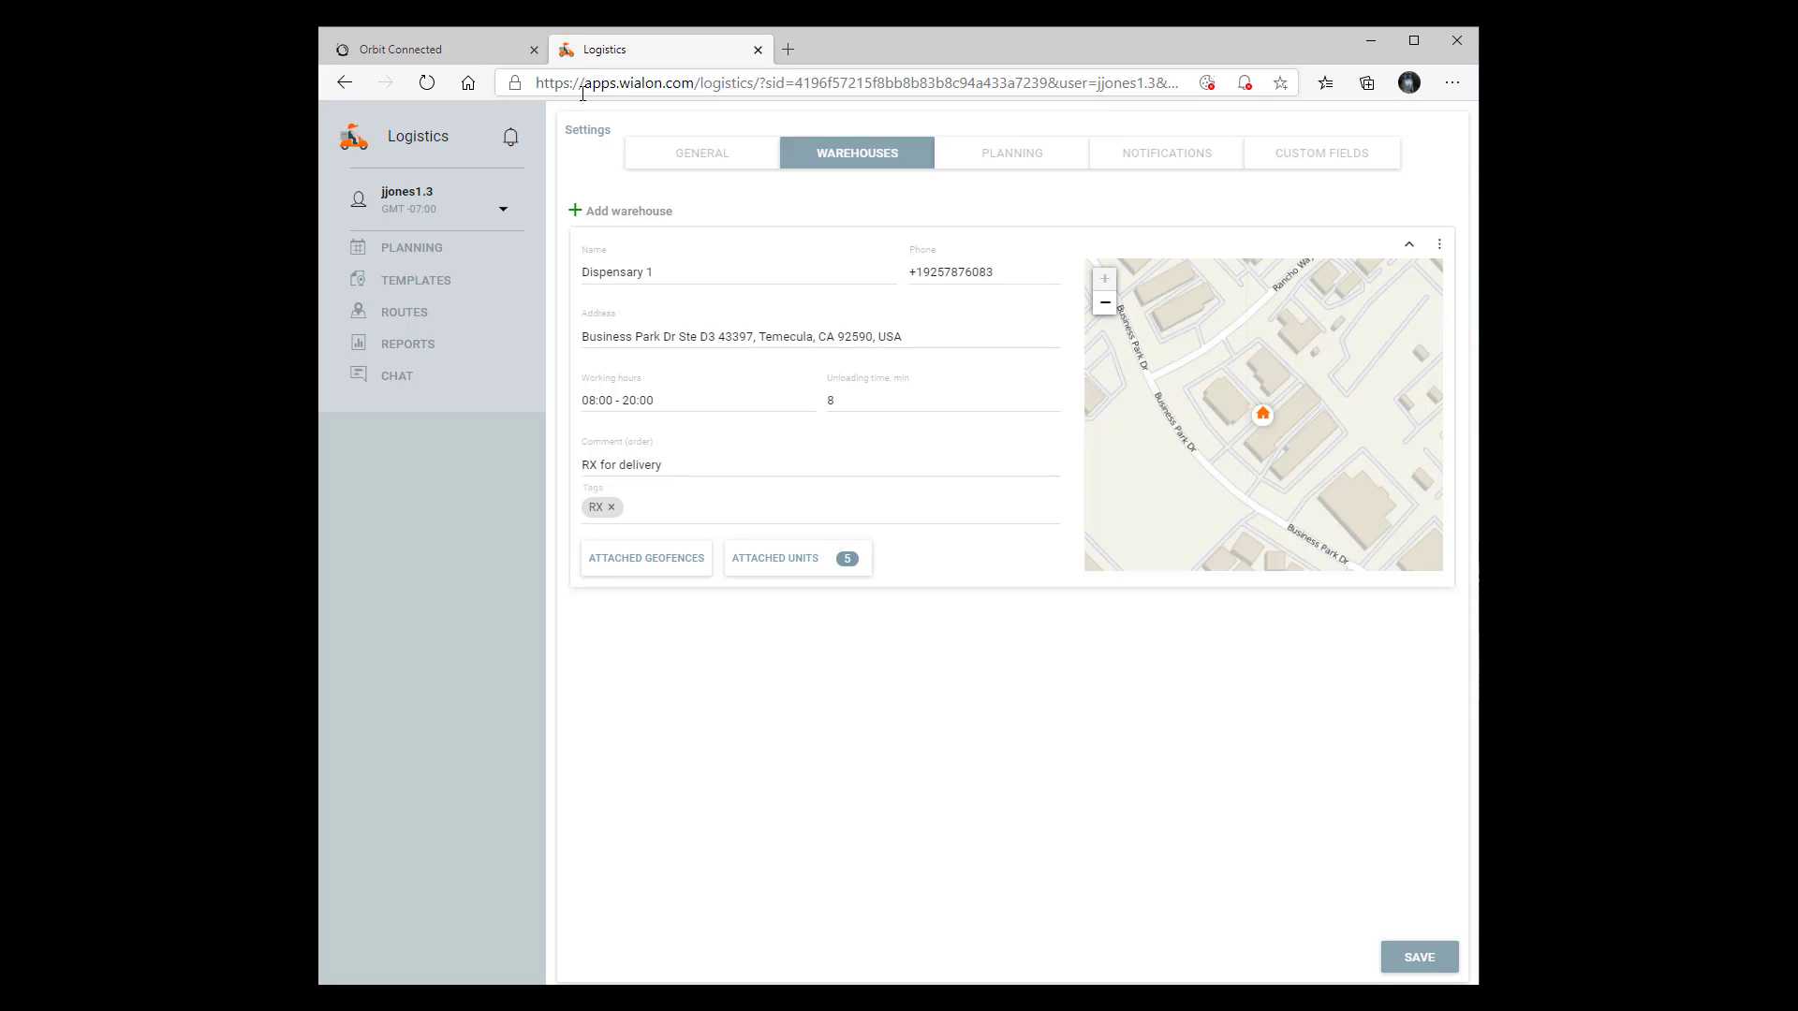
{"action": "left_click", "coordinate": [667, 569]}
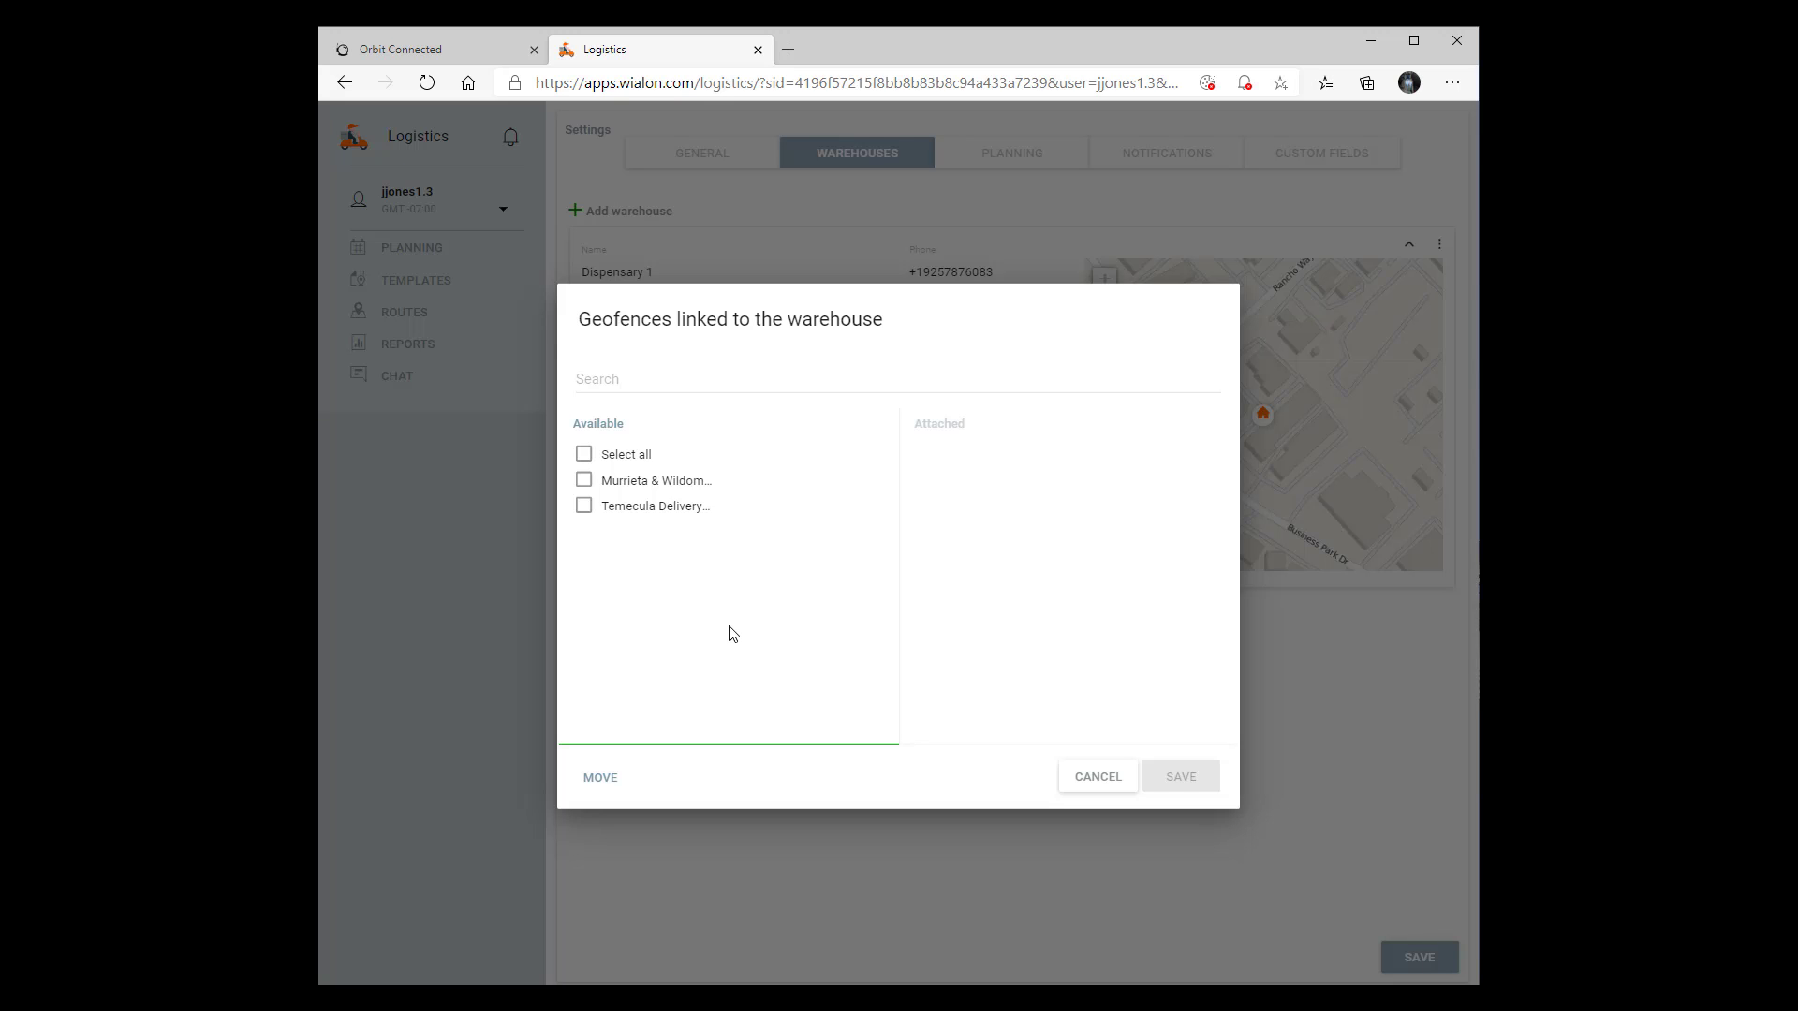
{"action": "left_click", "coordinate": [584, 455]}
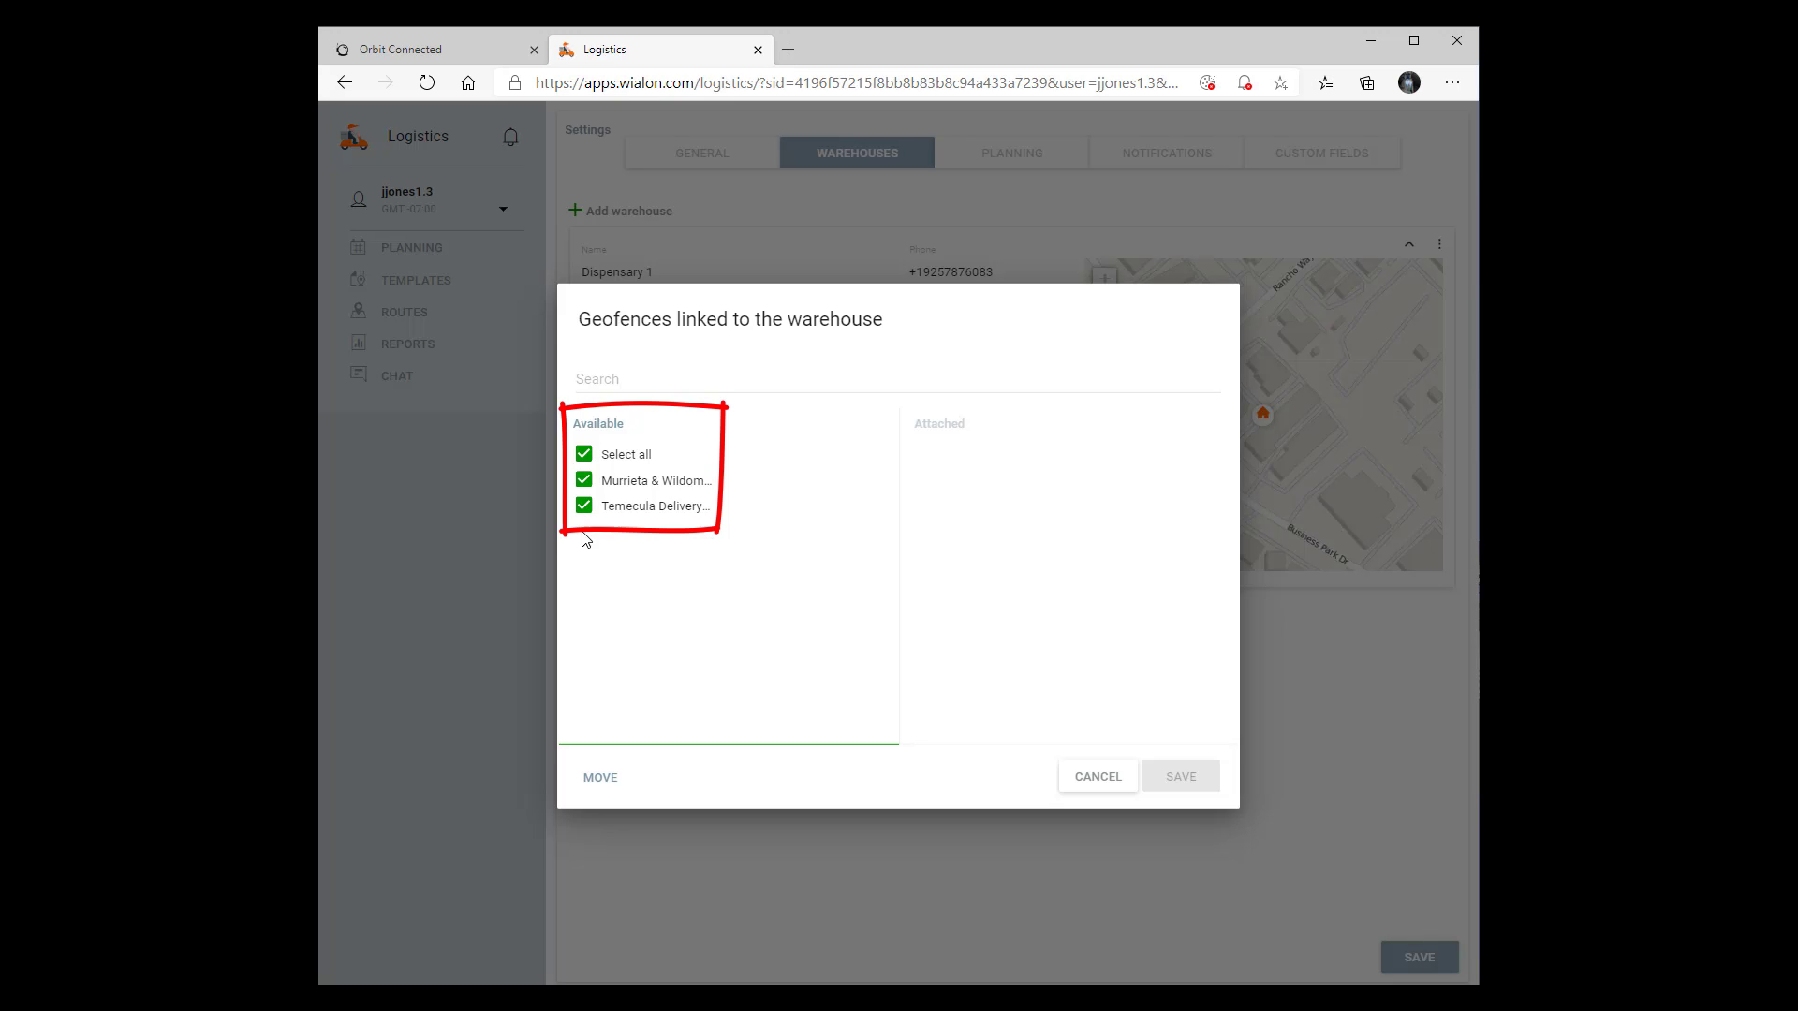
{"action": "left_click", "coordinate": [600, 779]}
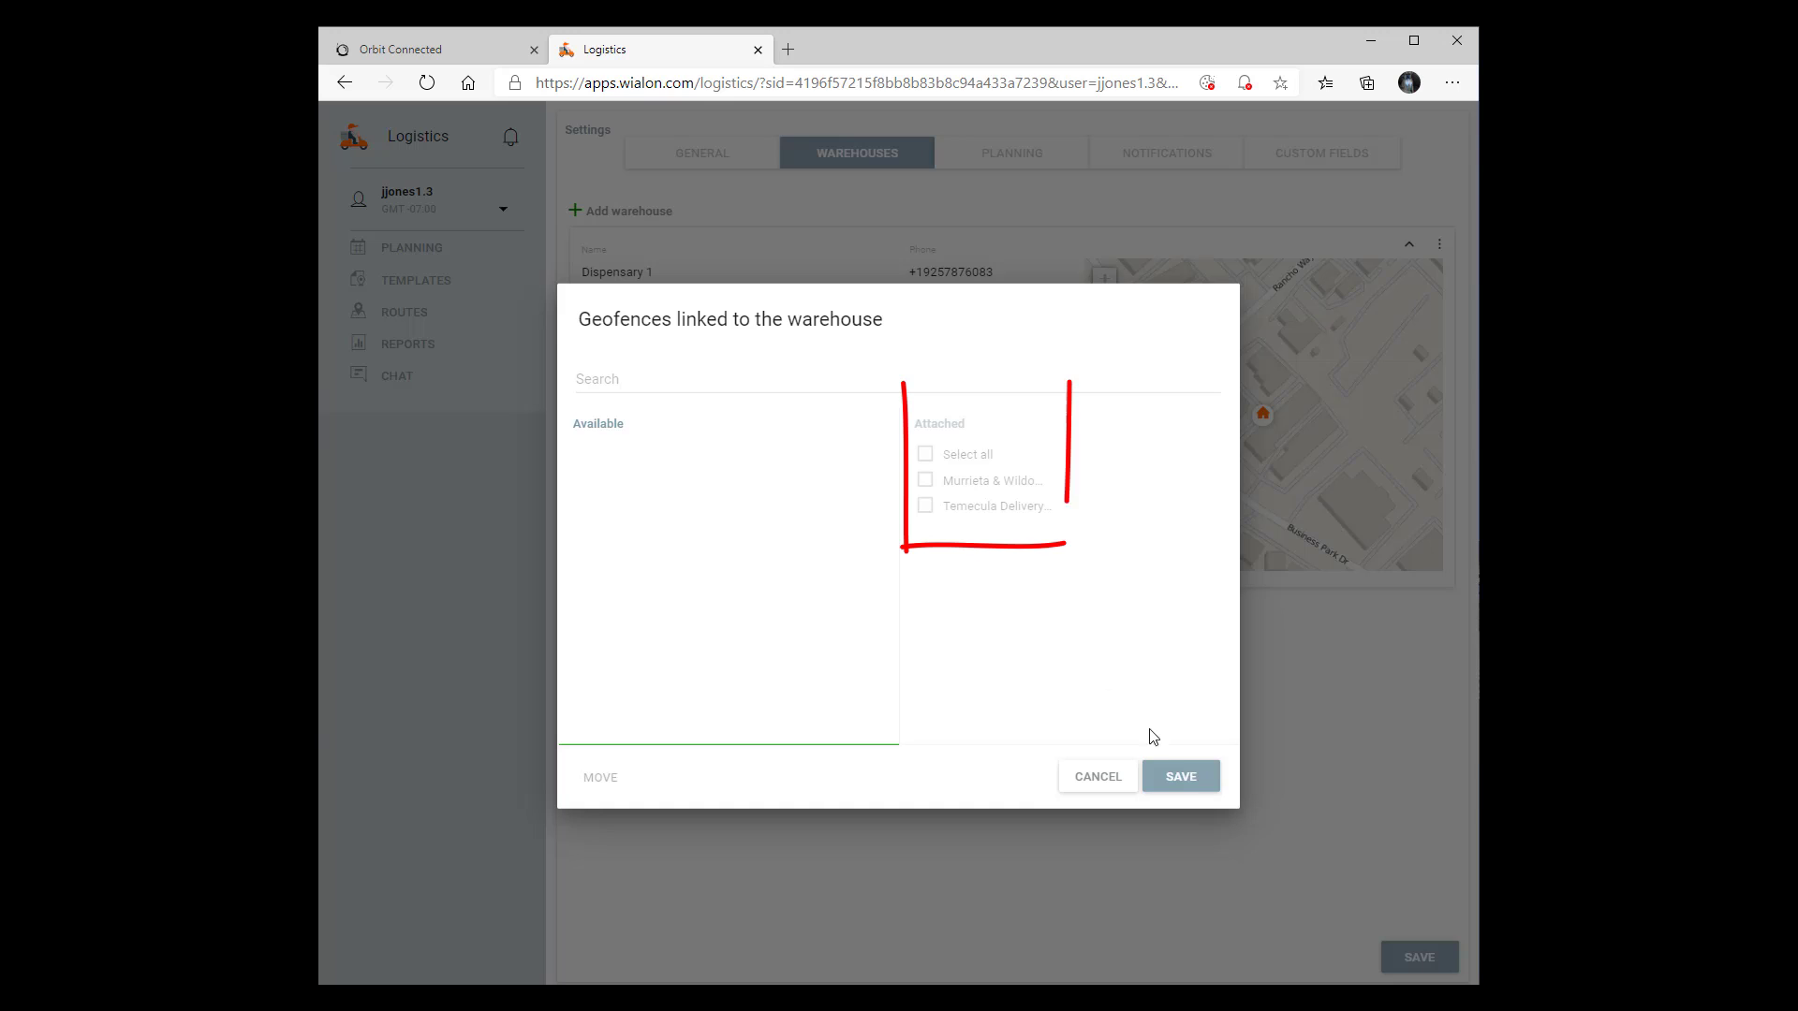
{"action": "left_click", "coordinate": [1181, 776]}
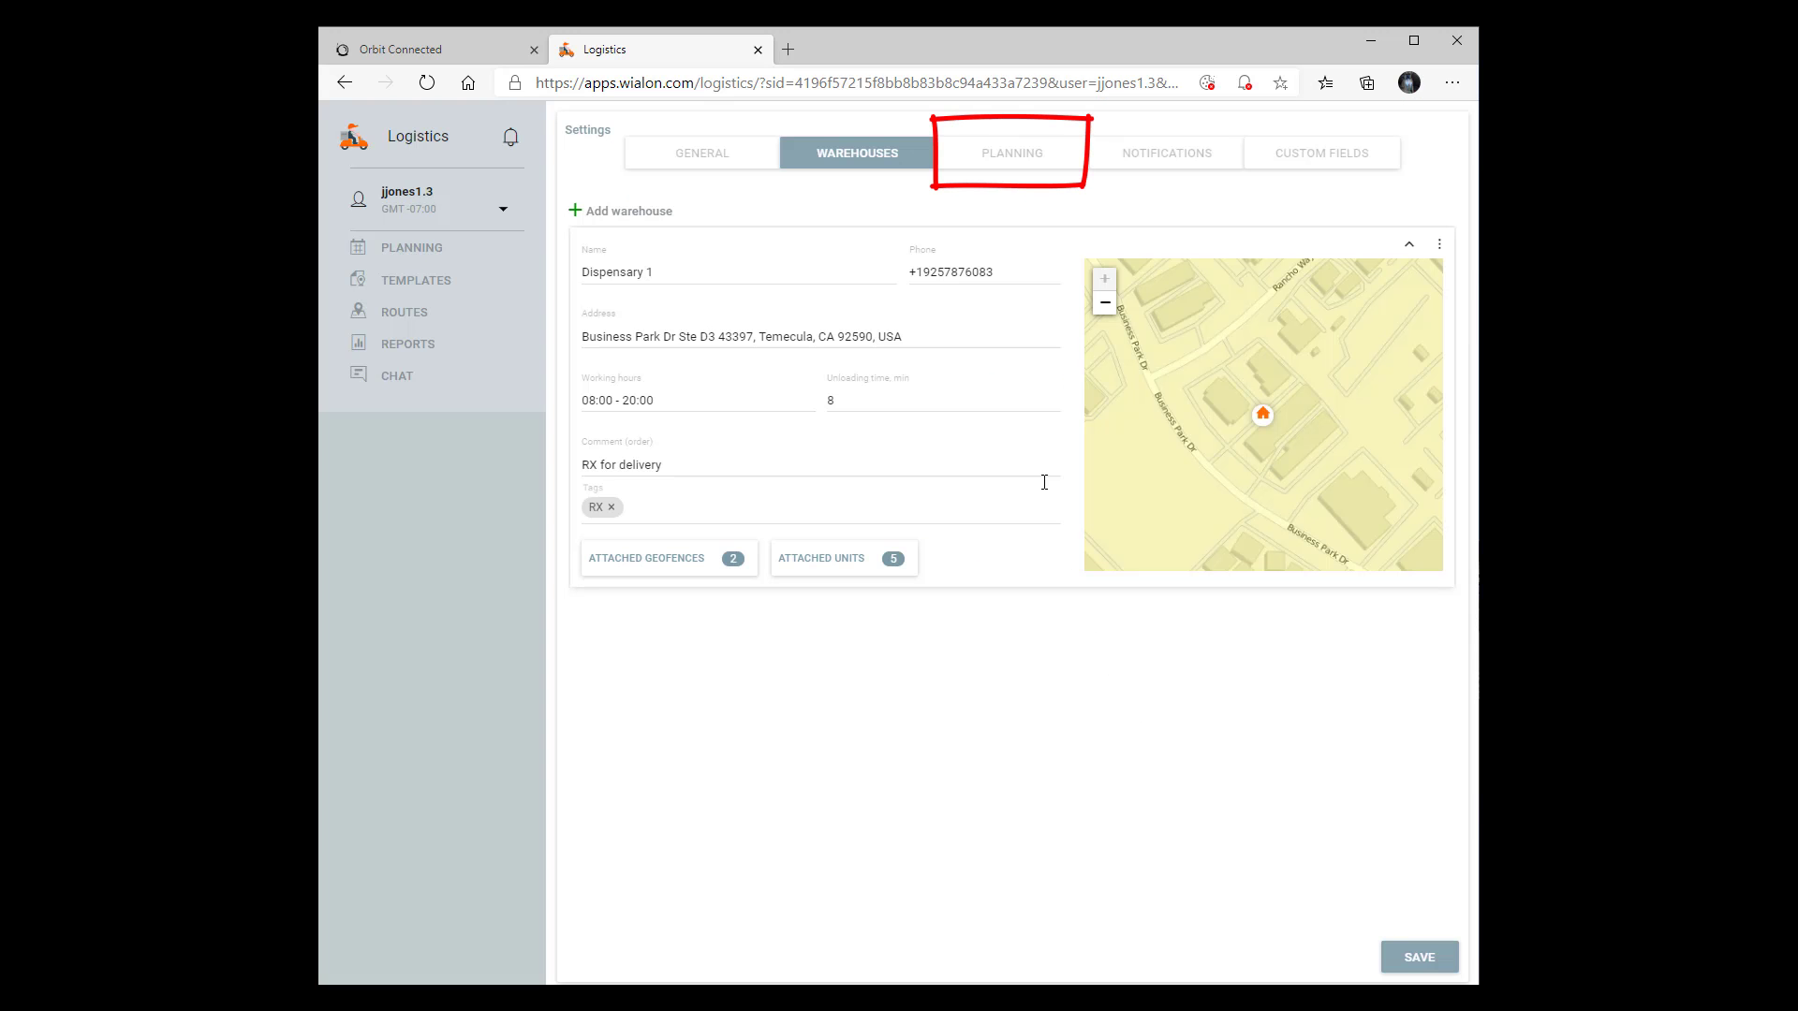
In the planning settings, set the speed indexes inside and outside the city to x1 and the initial warehouse to Dispensary 1
{"action": "left_click", "coordinate": [1012, 155]}
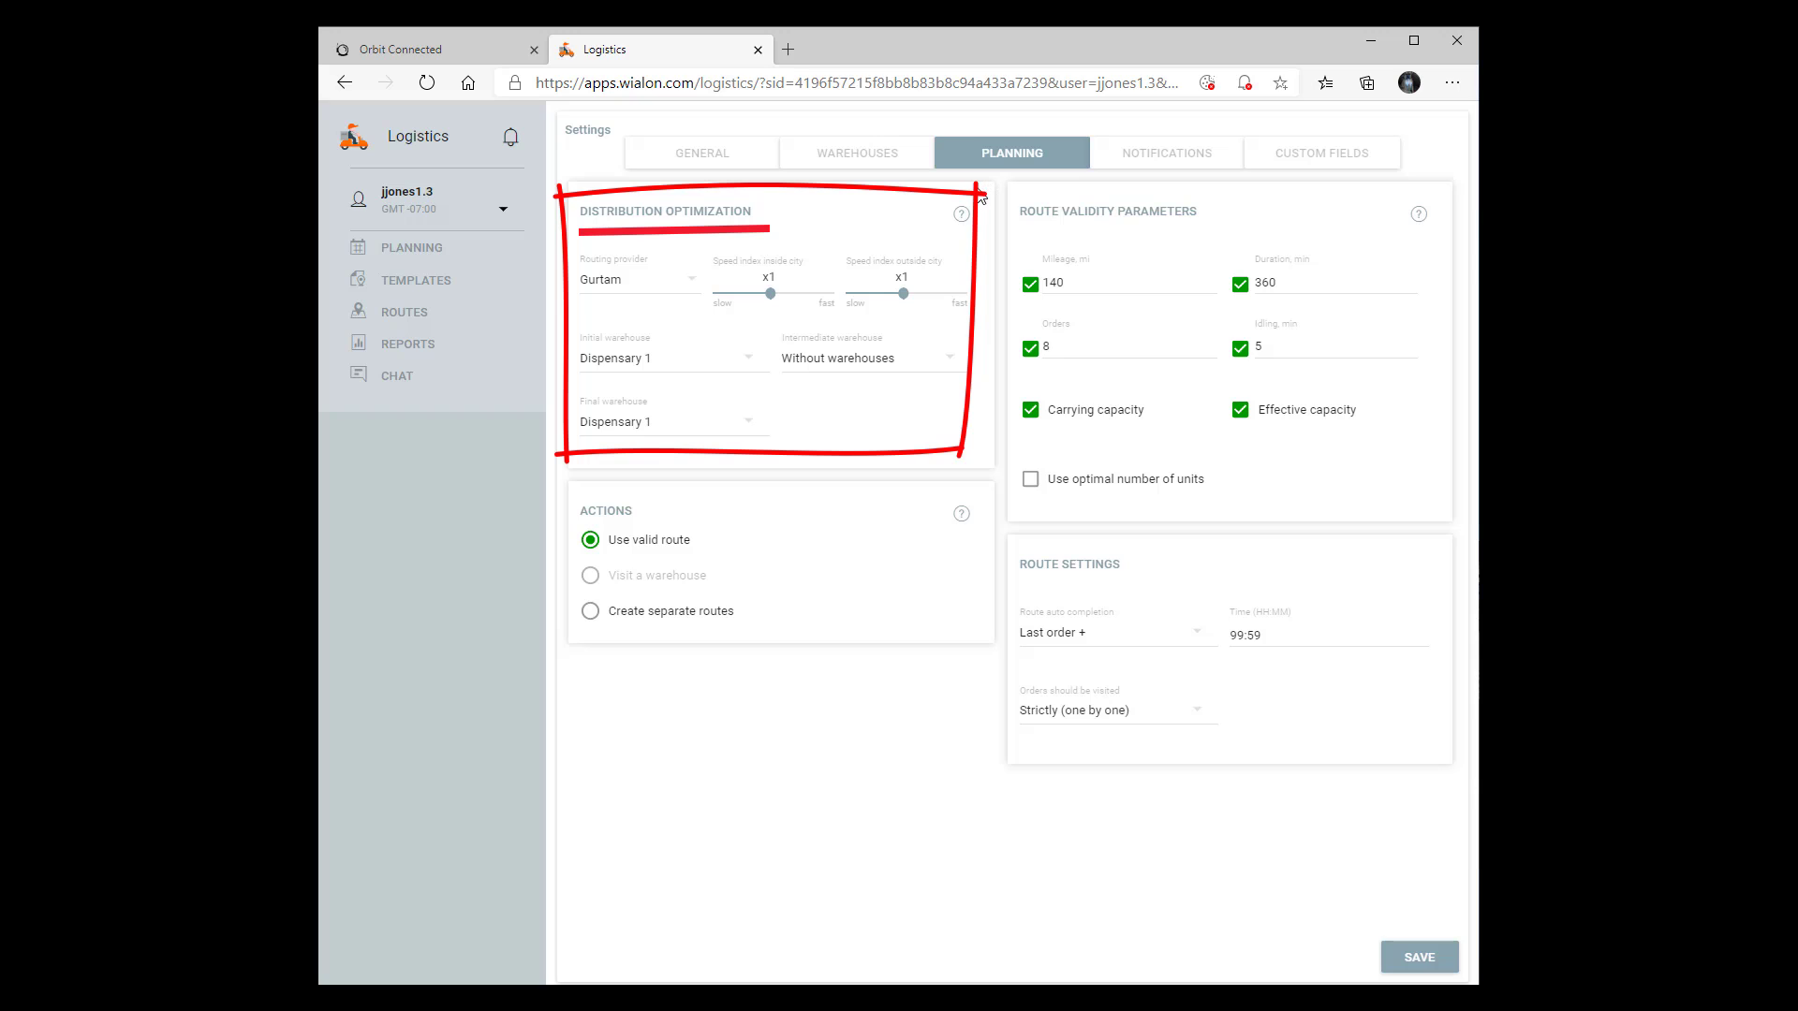
{"action": "mouse_move", "coordinate": [964, 204]}
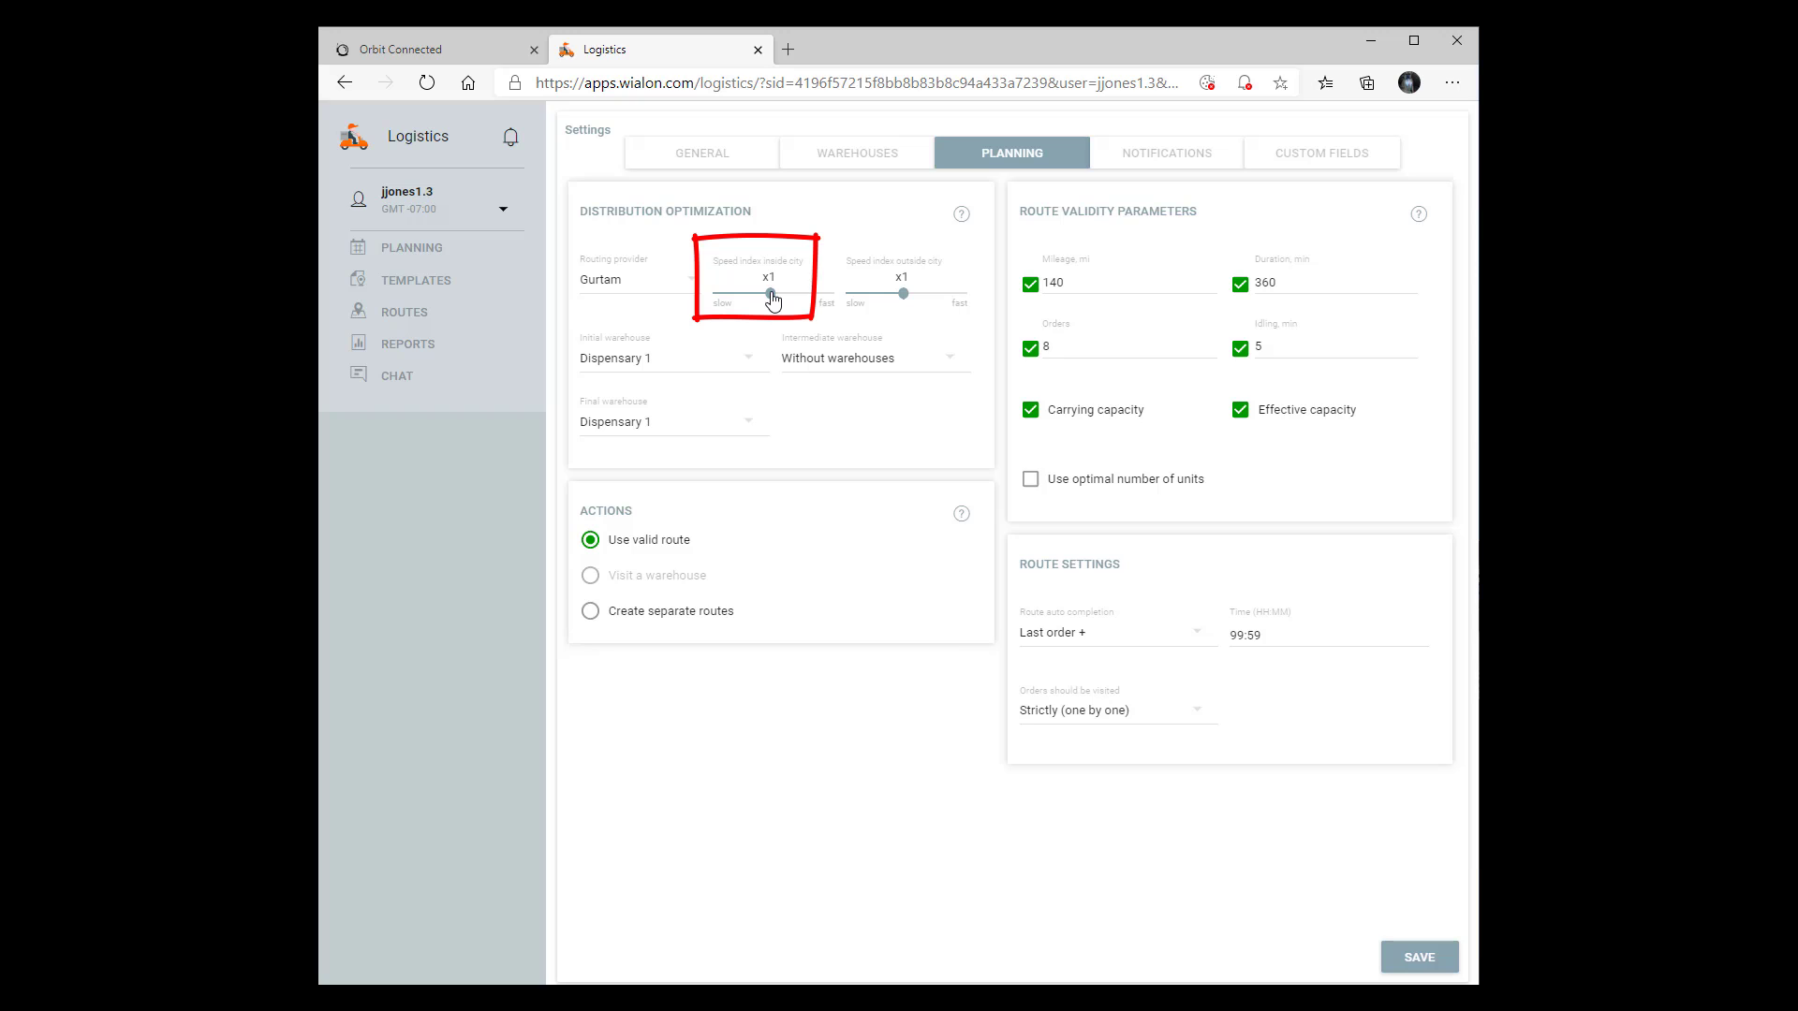
{"action": "left_click_drag", "start_coordinate": [771, 298], "coordinate": [707, 305]}
{"action": "left_click_drag", "start_coordinate": [707, 304], "coordinate": [770, 302]}
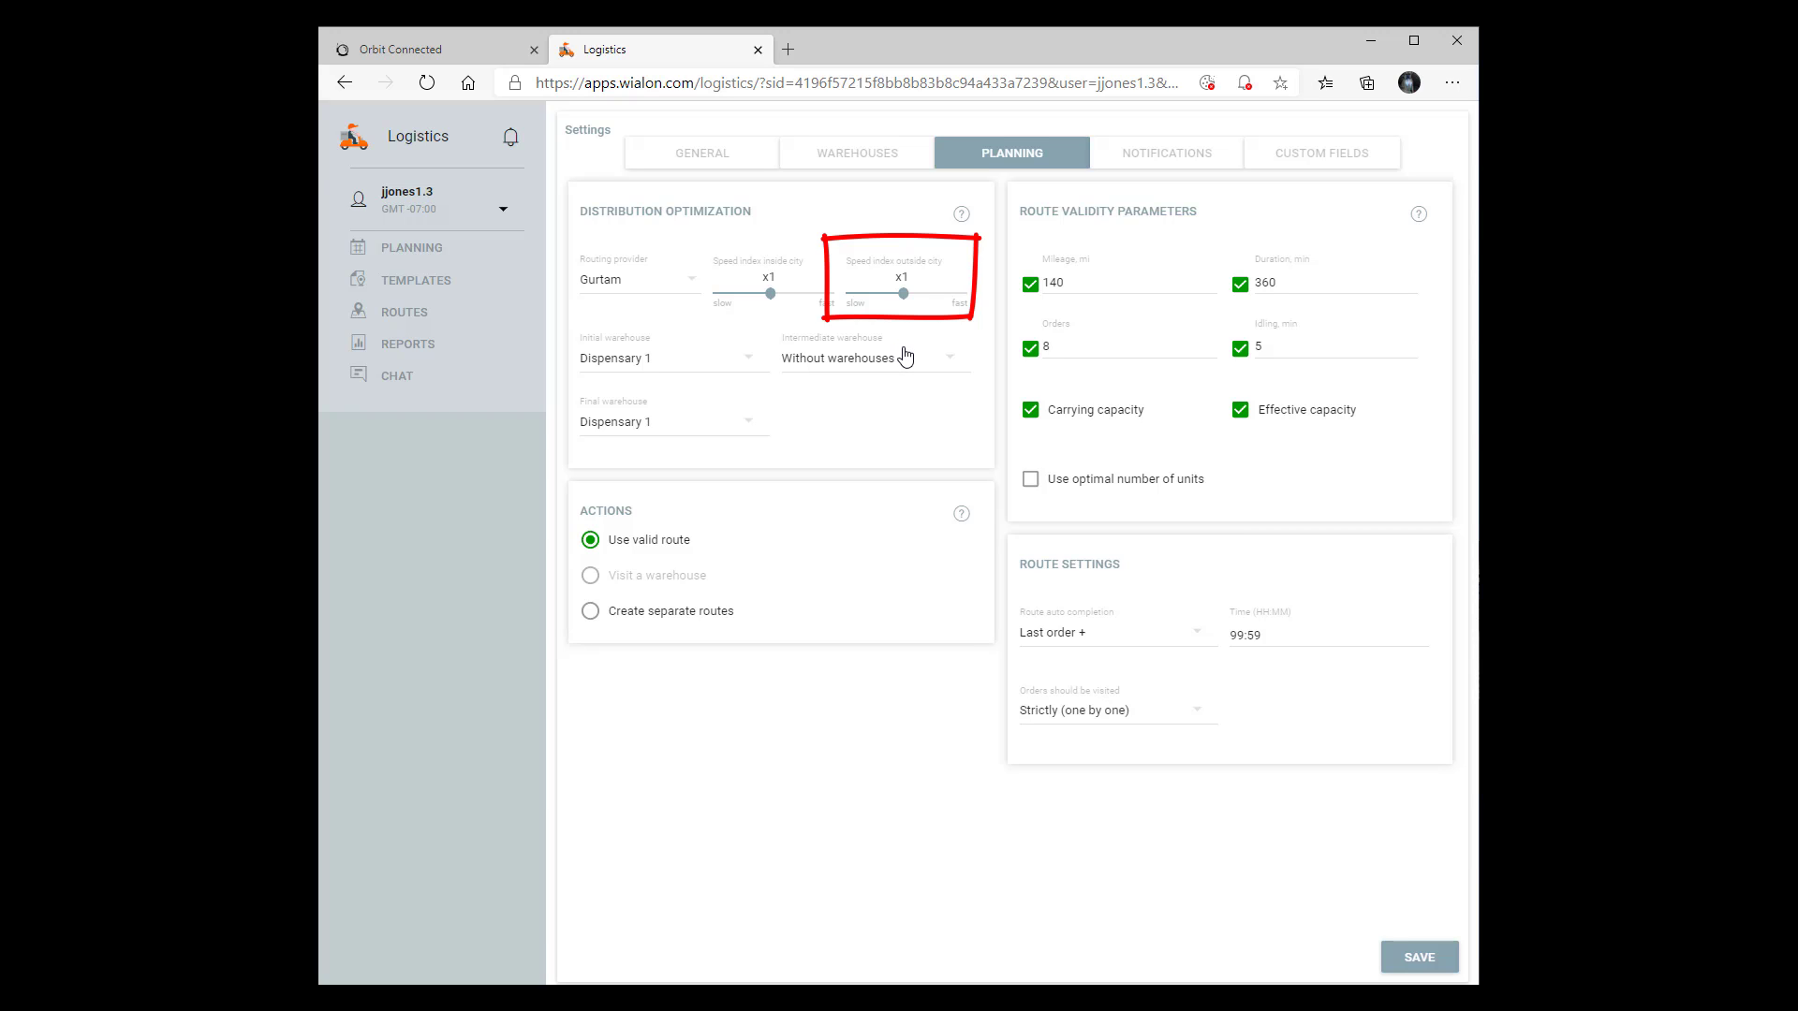
{"action": "left_click_drag", "start_coordinate": [904, 293], "coordinate": [905, 298]}
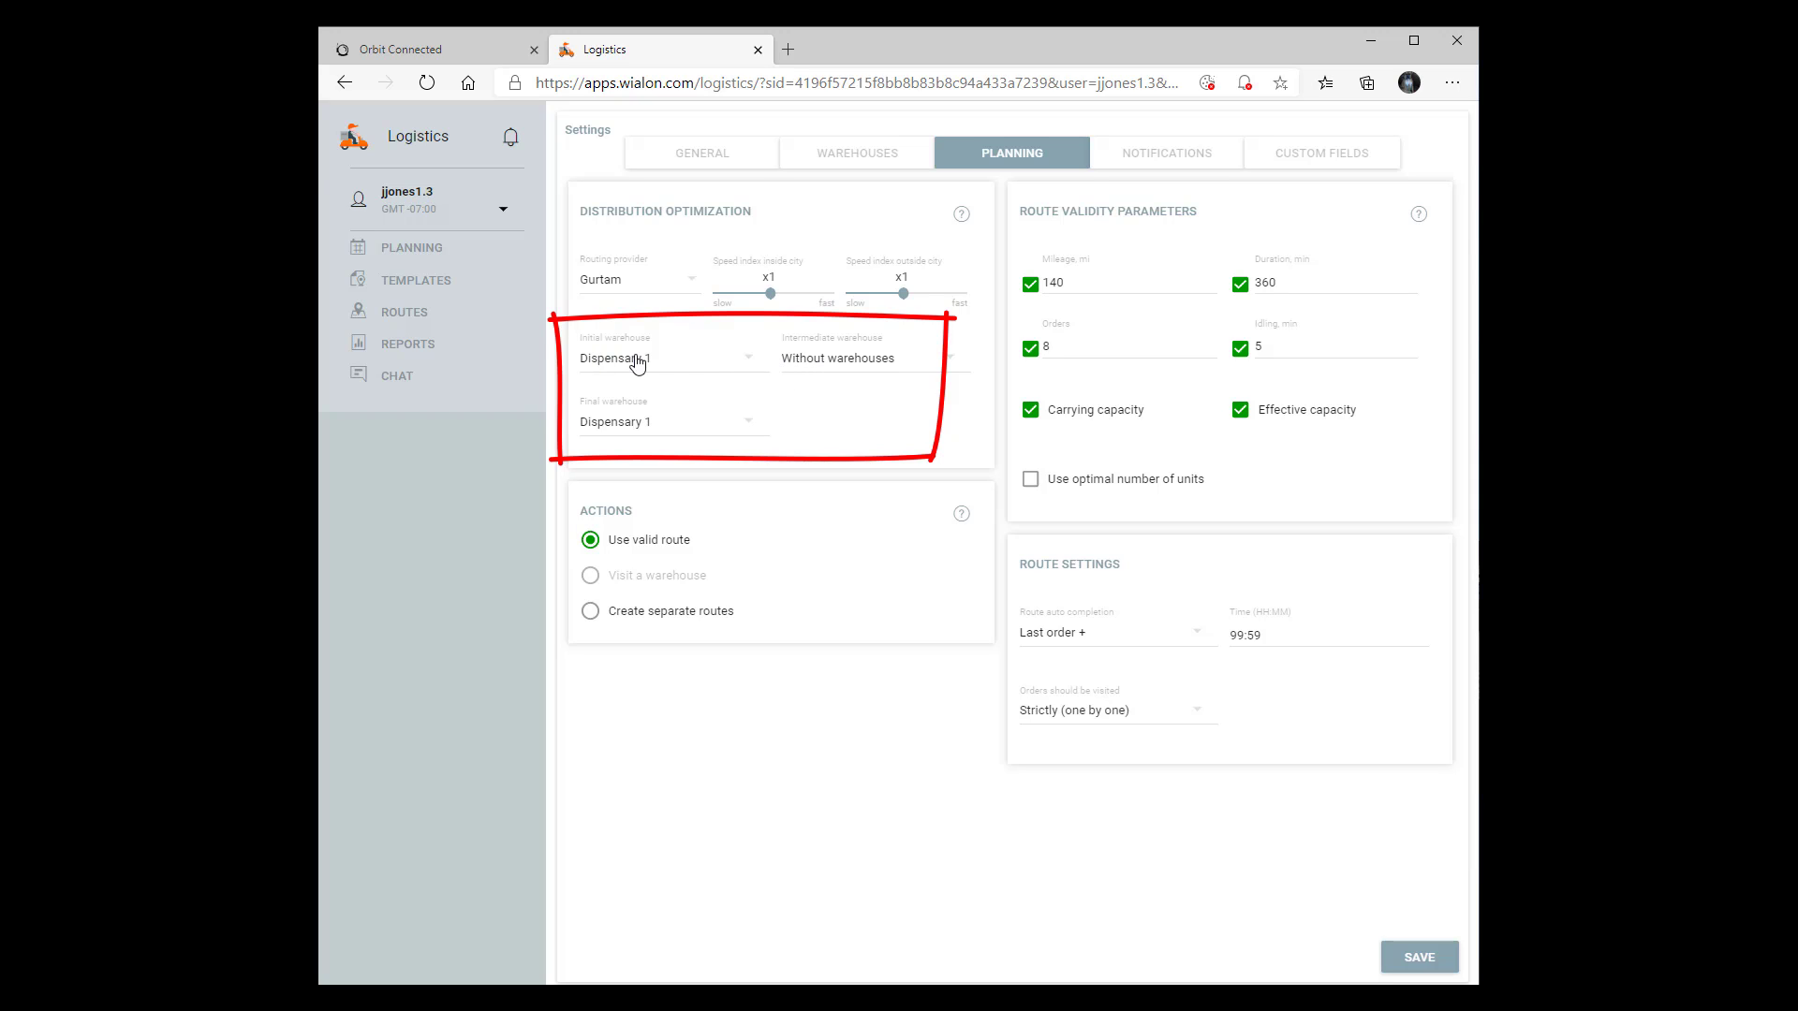
{"action": "left_click", "coordinate": [749, 363]}
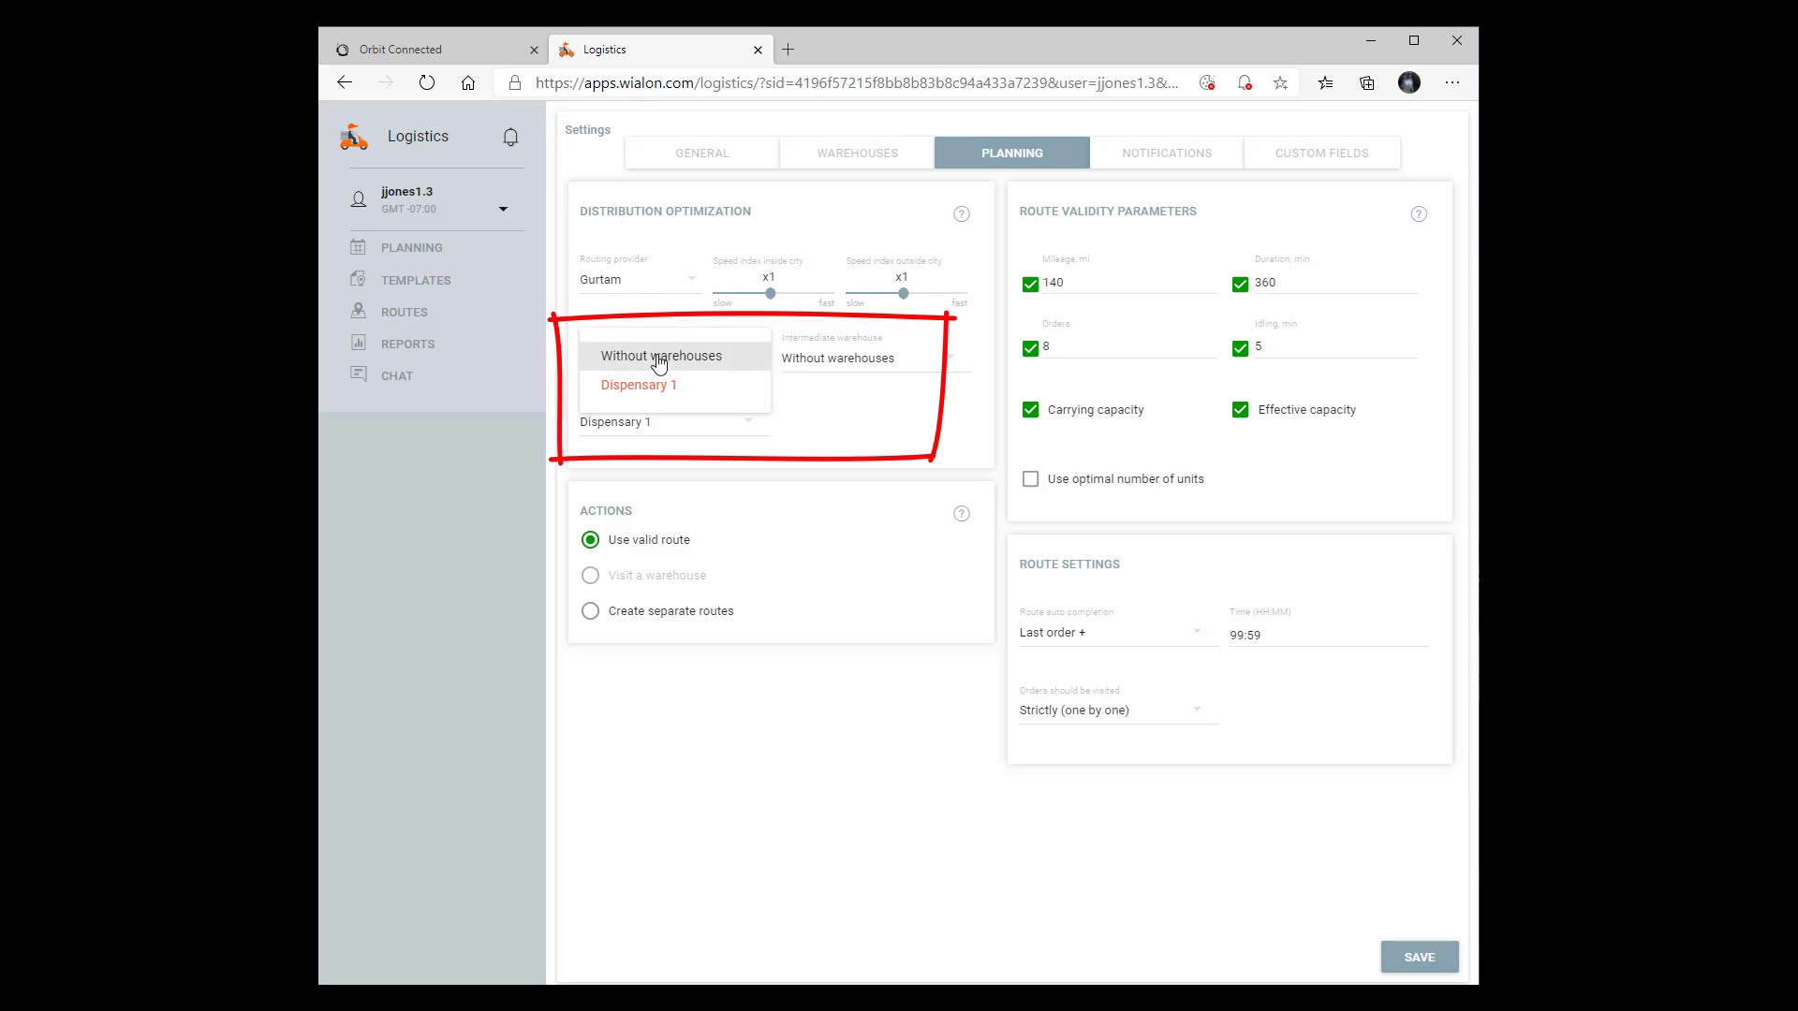
{"action": "left_click", "coordinate": [662, 392]}
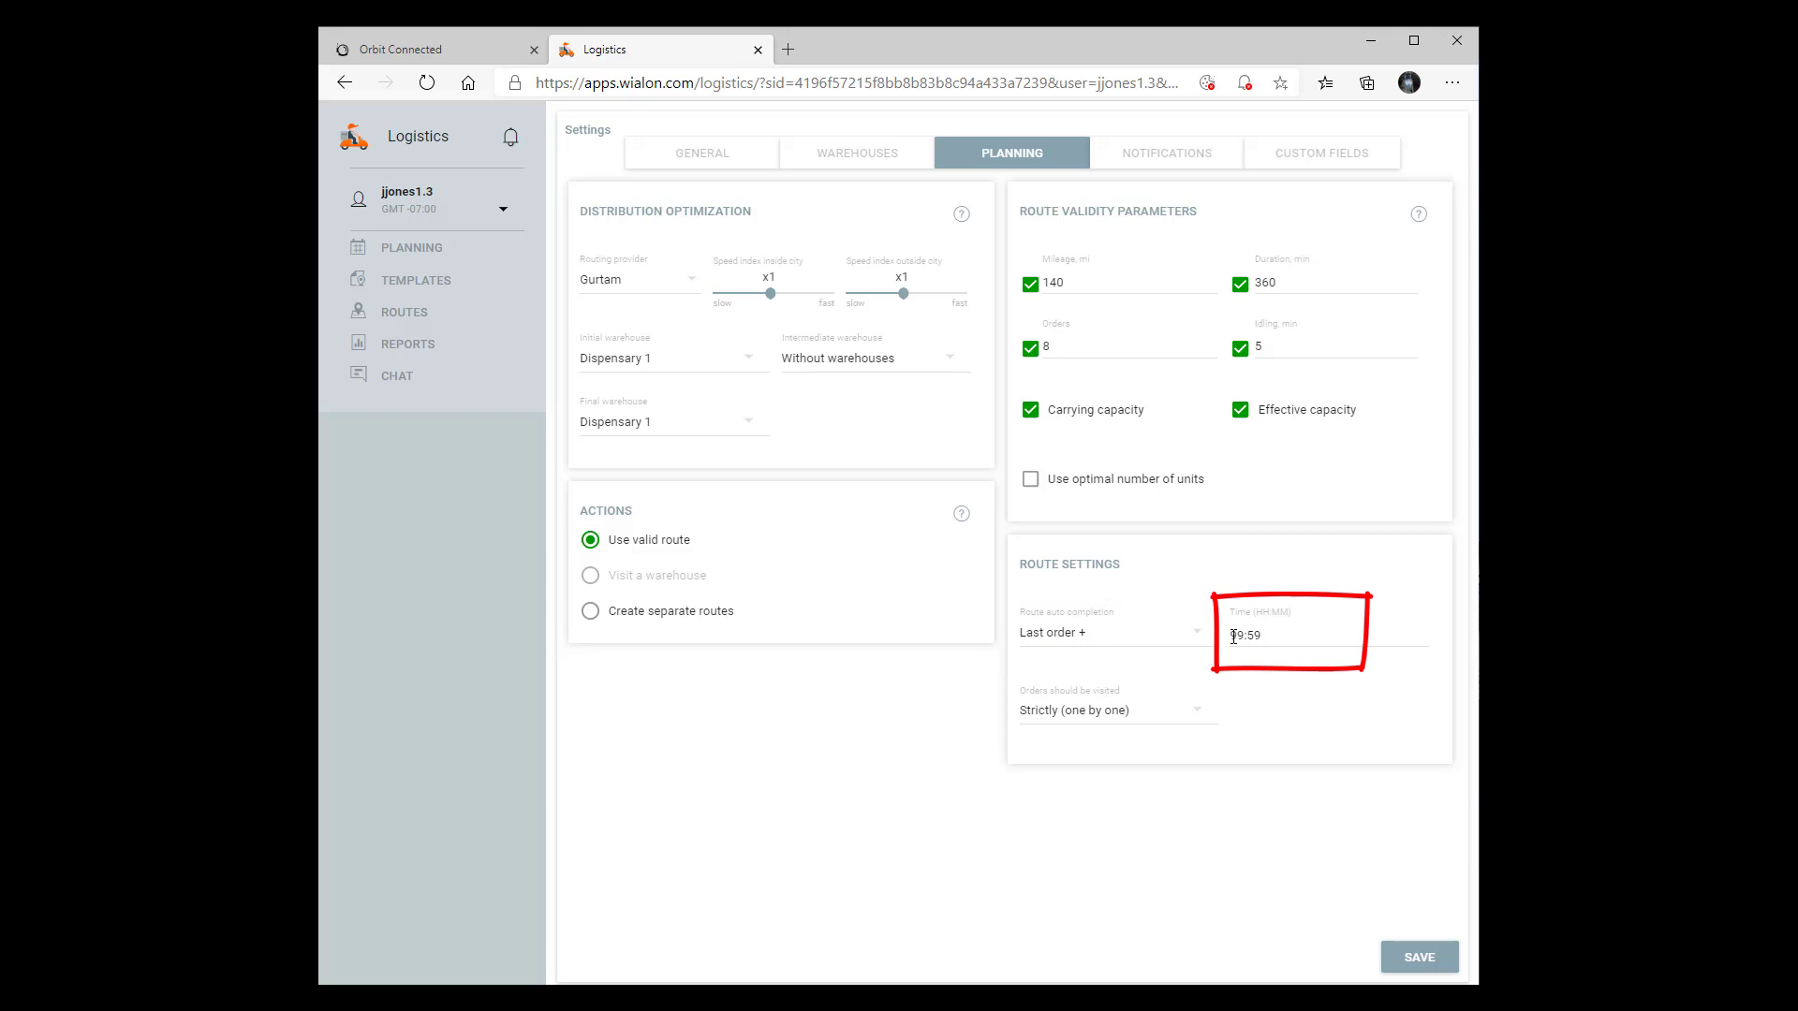
Set the route auto-completion time to 99:59 and save the planning settings
{"action": "left_click_drag", "start_coordinate": [1228, 636], "coordinate": [1245, 636]}
{"action": "type", "text": "20"}
{"action": "left_click_drag", "start_coordinate": [1229, 637], "coordinate": [1244, 634]}
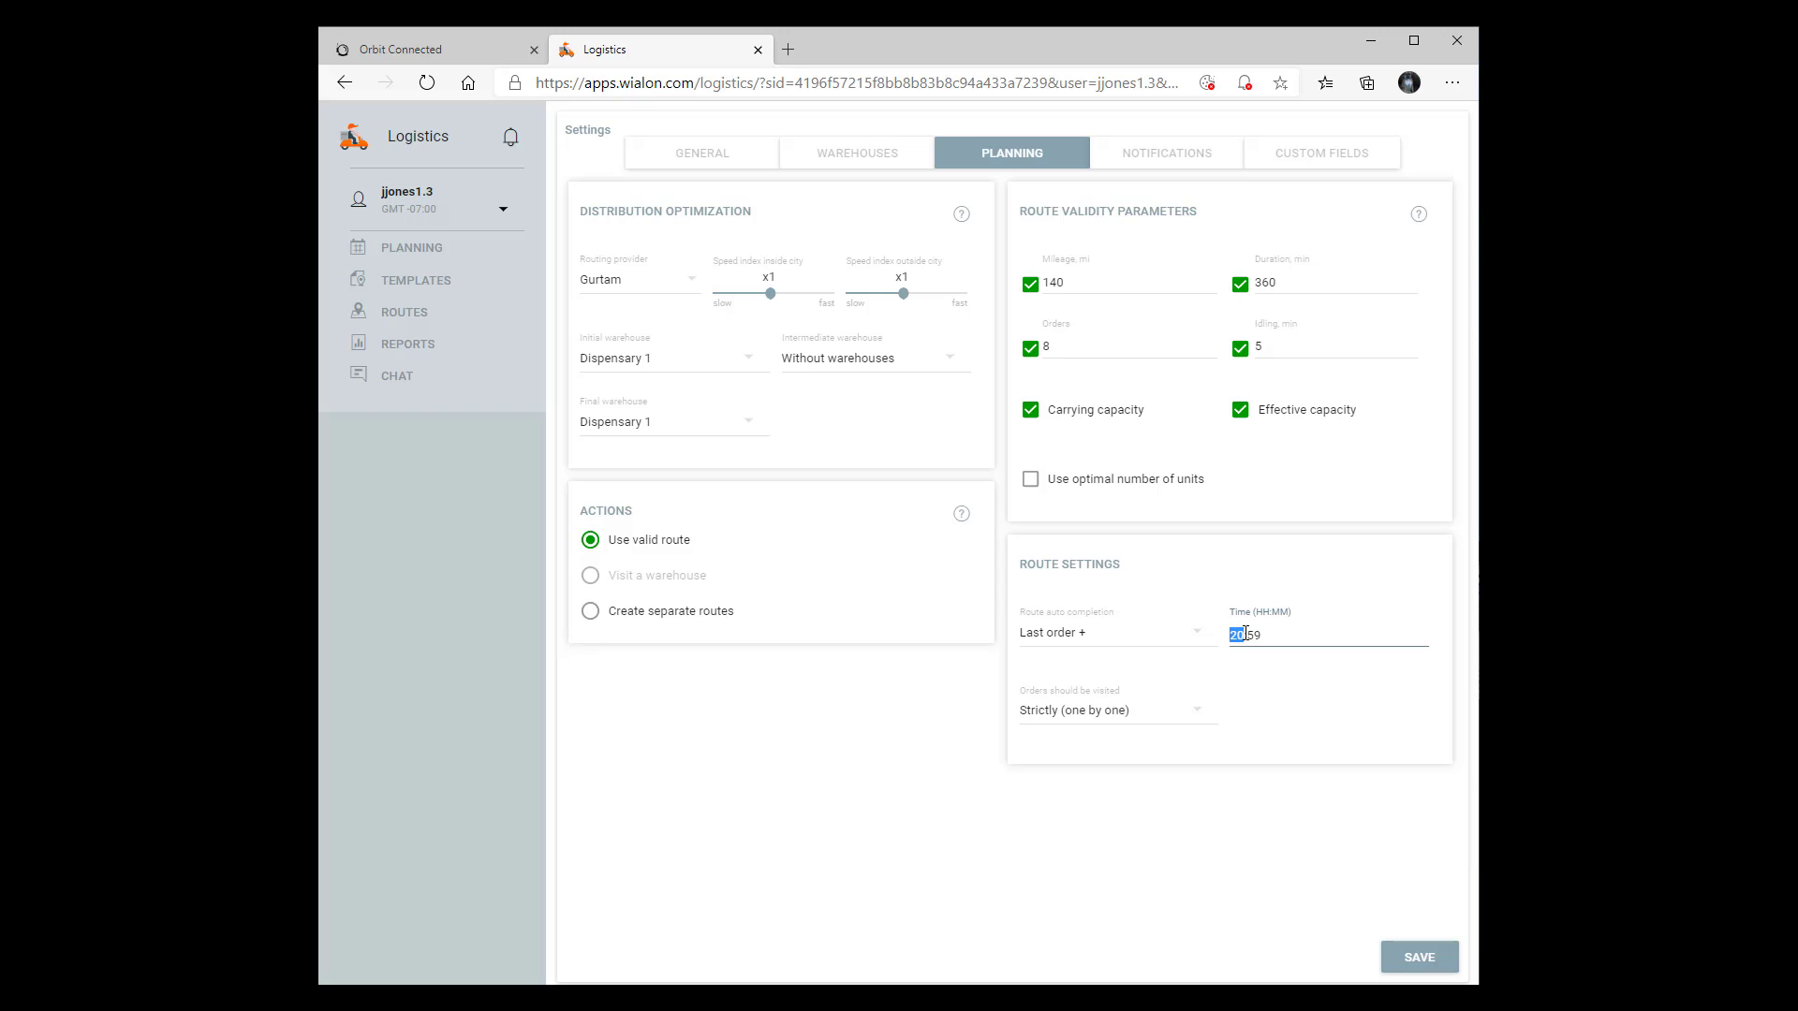
{"action": "type", "text": "99"}
{"action": "left_click", "coordinate": [1420, 958]}
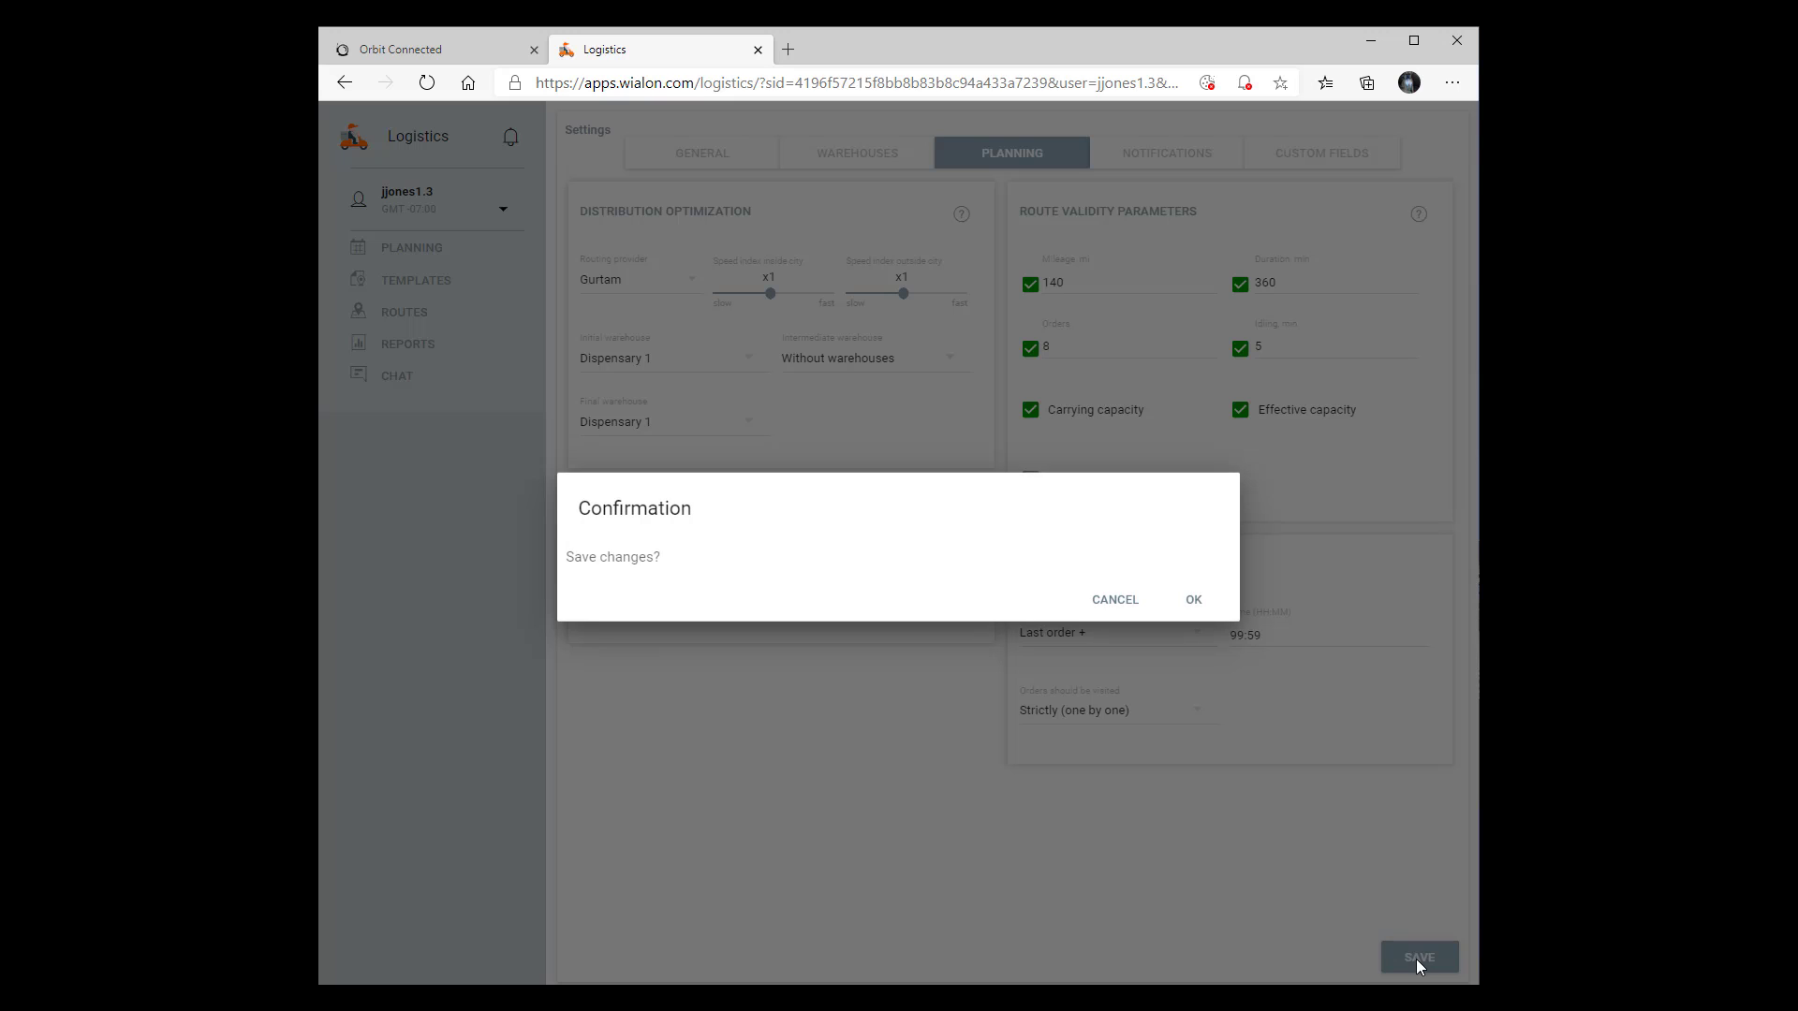
{"action": "left_click", "coordinate": [1196, 602]}
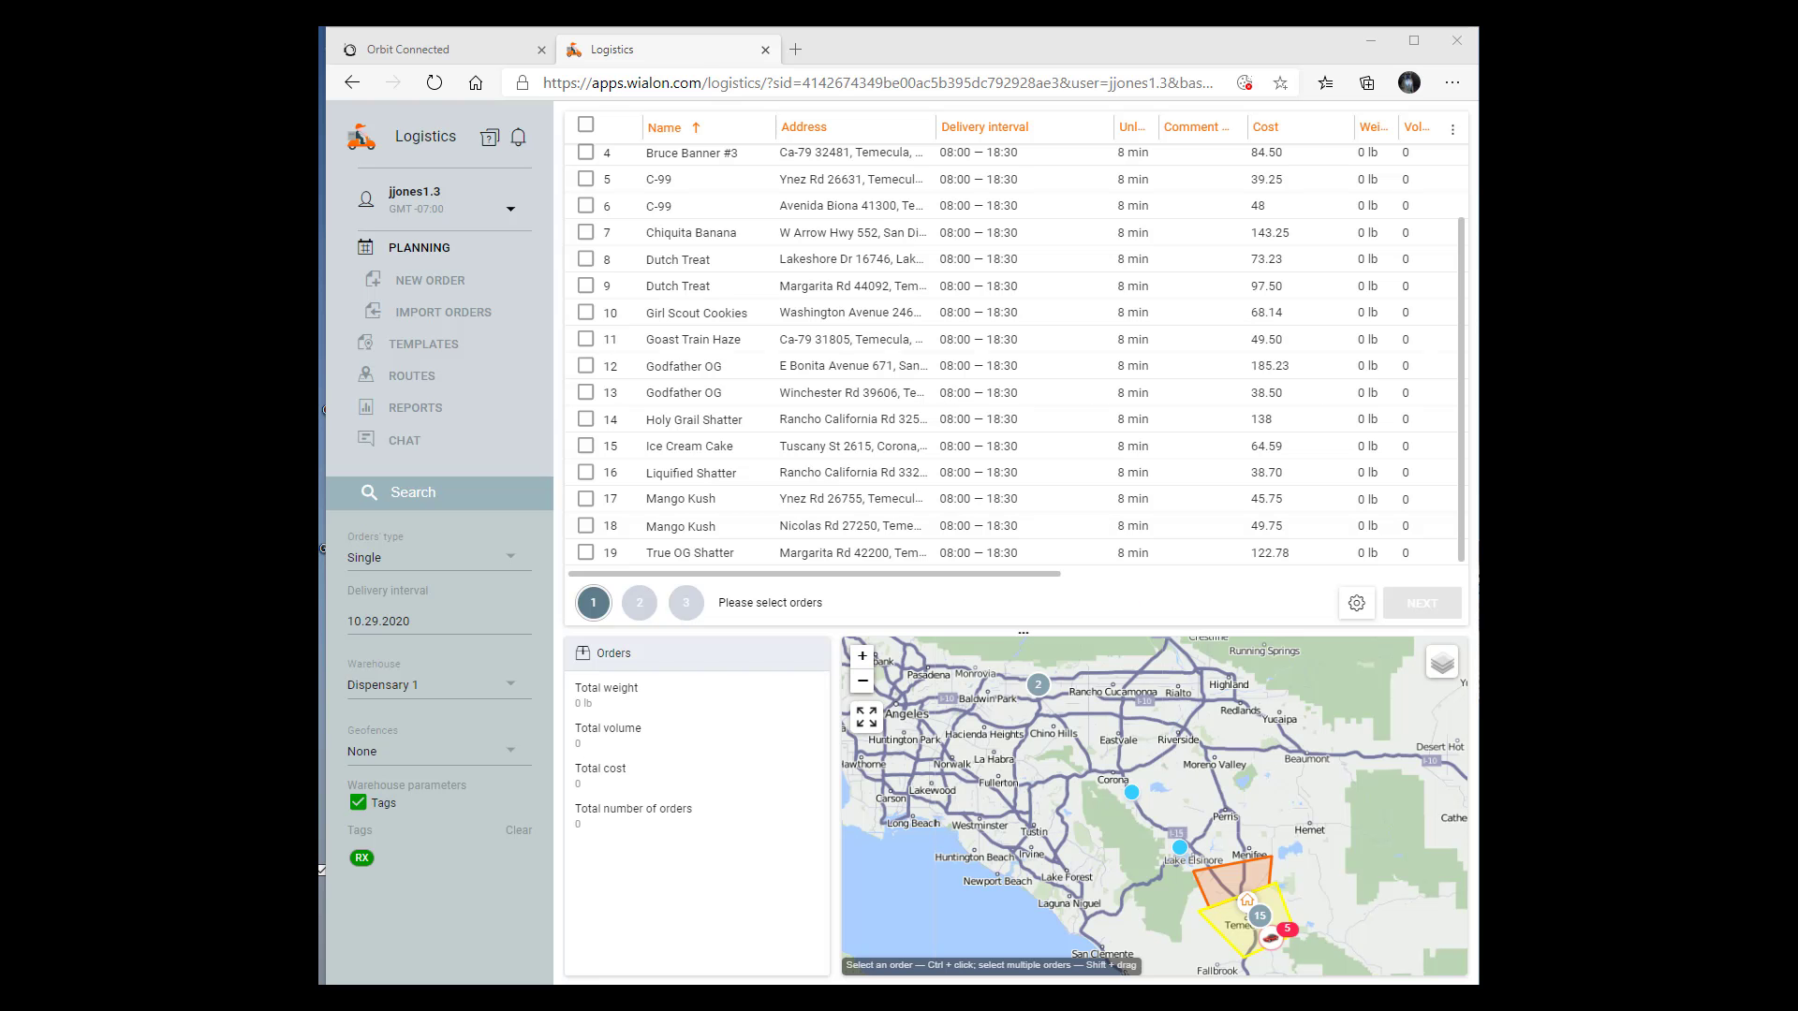
Examine the order type options, the delivery interval calendar and the list of orders in planning
{"action": "left_click", "coordinate": [520, 560]}
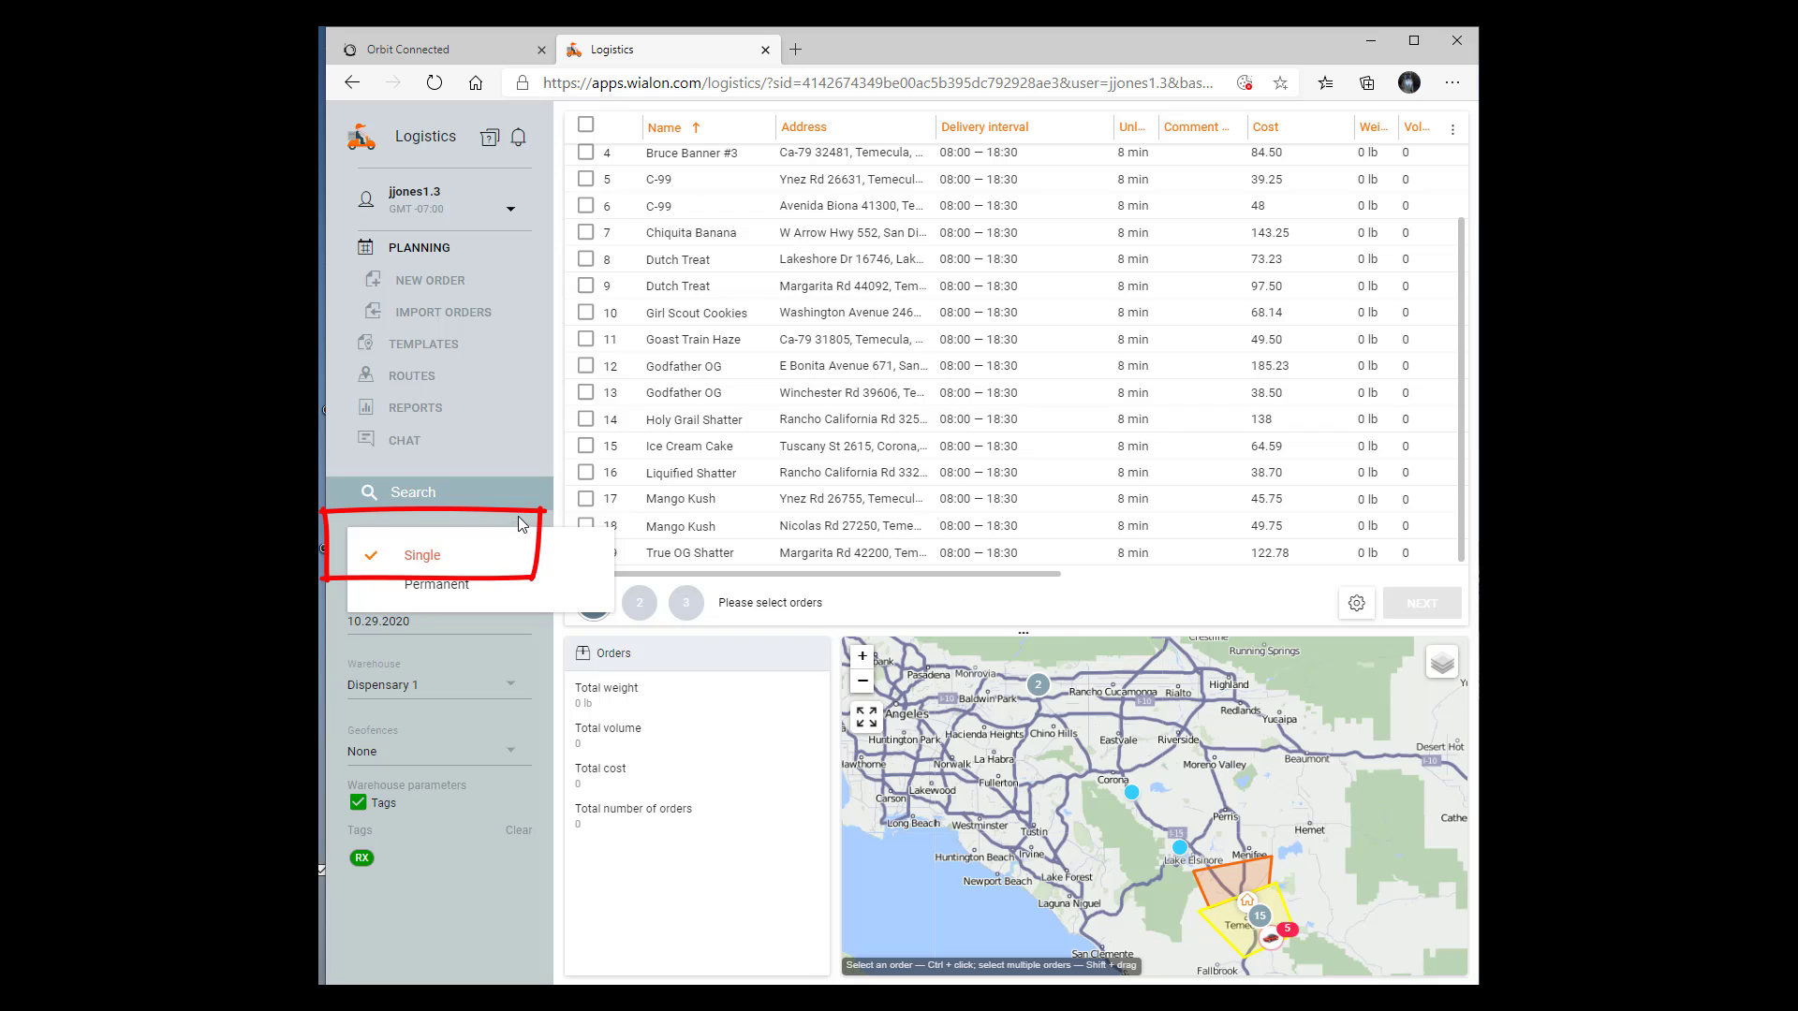
{"action": "left_click", "coordinate": [522, 529]}
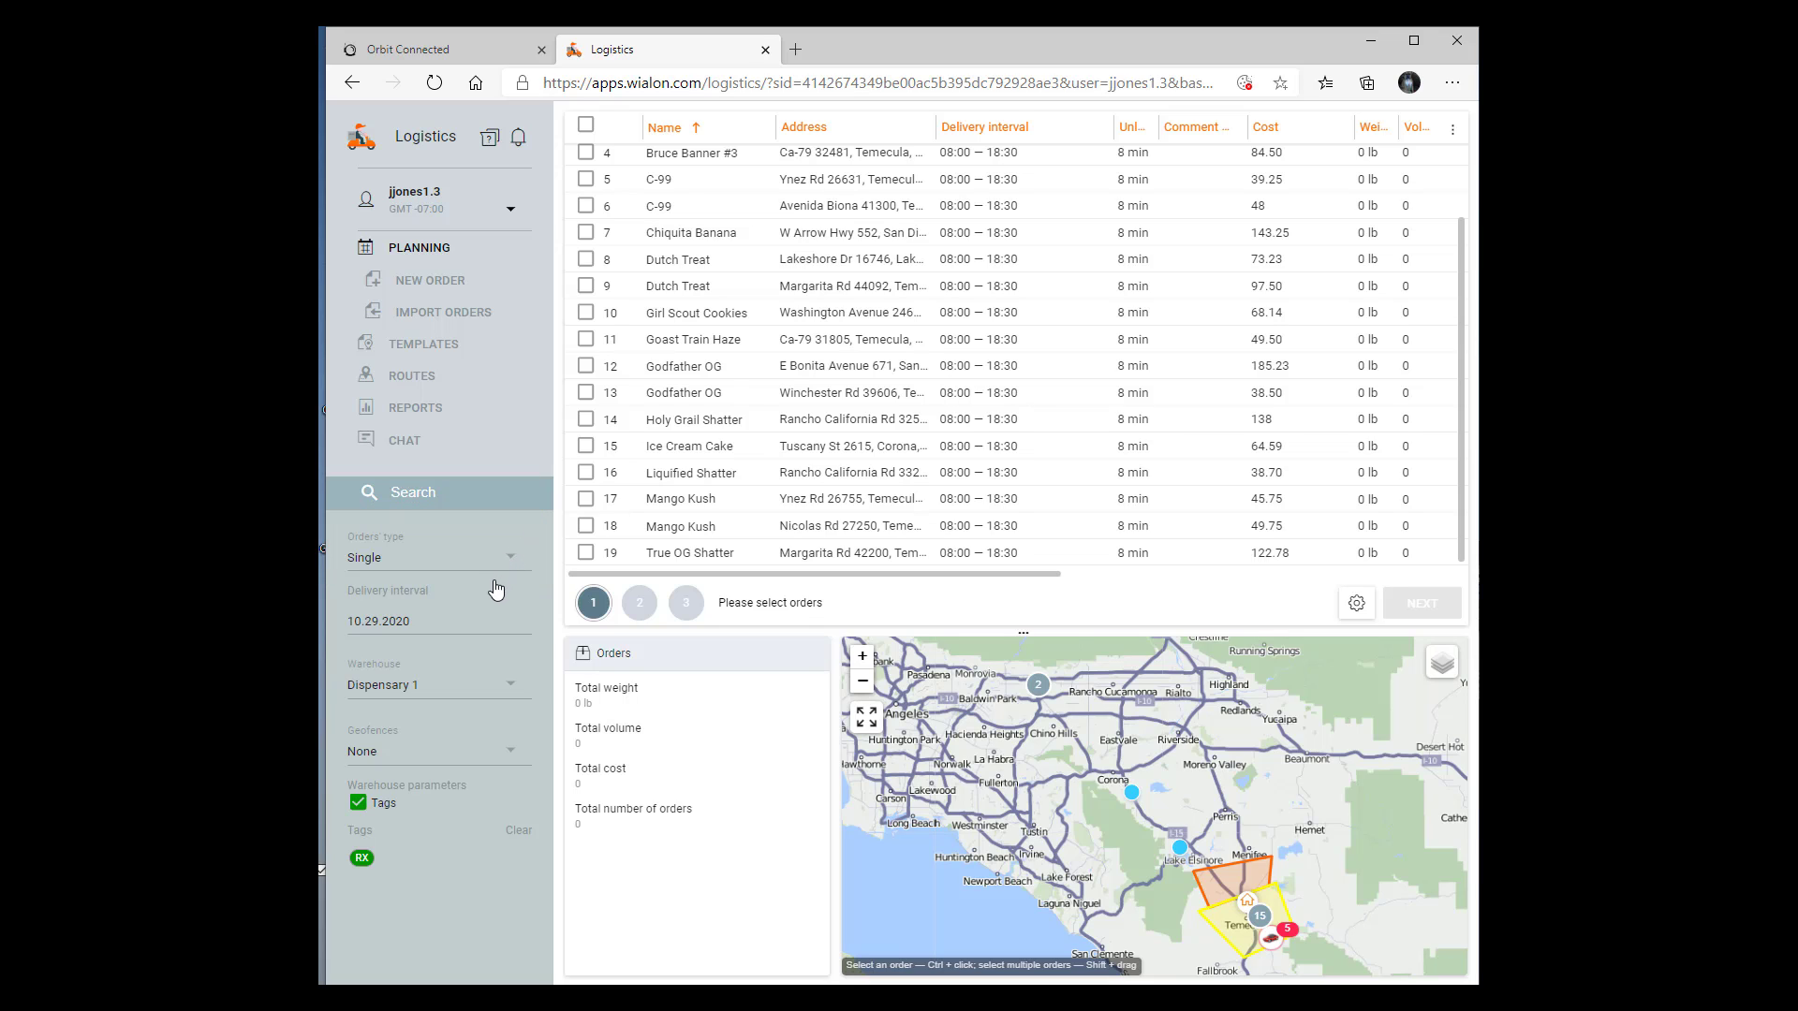
{"action": "left_click", "coordinate": [412, 627]}
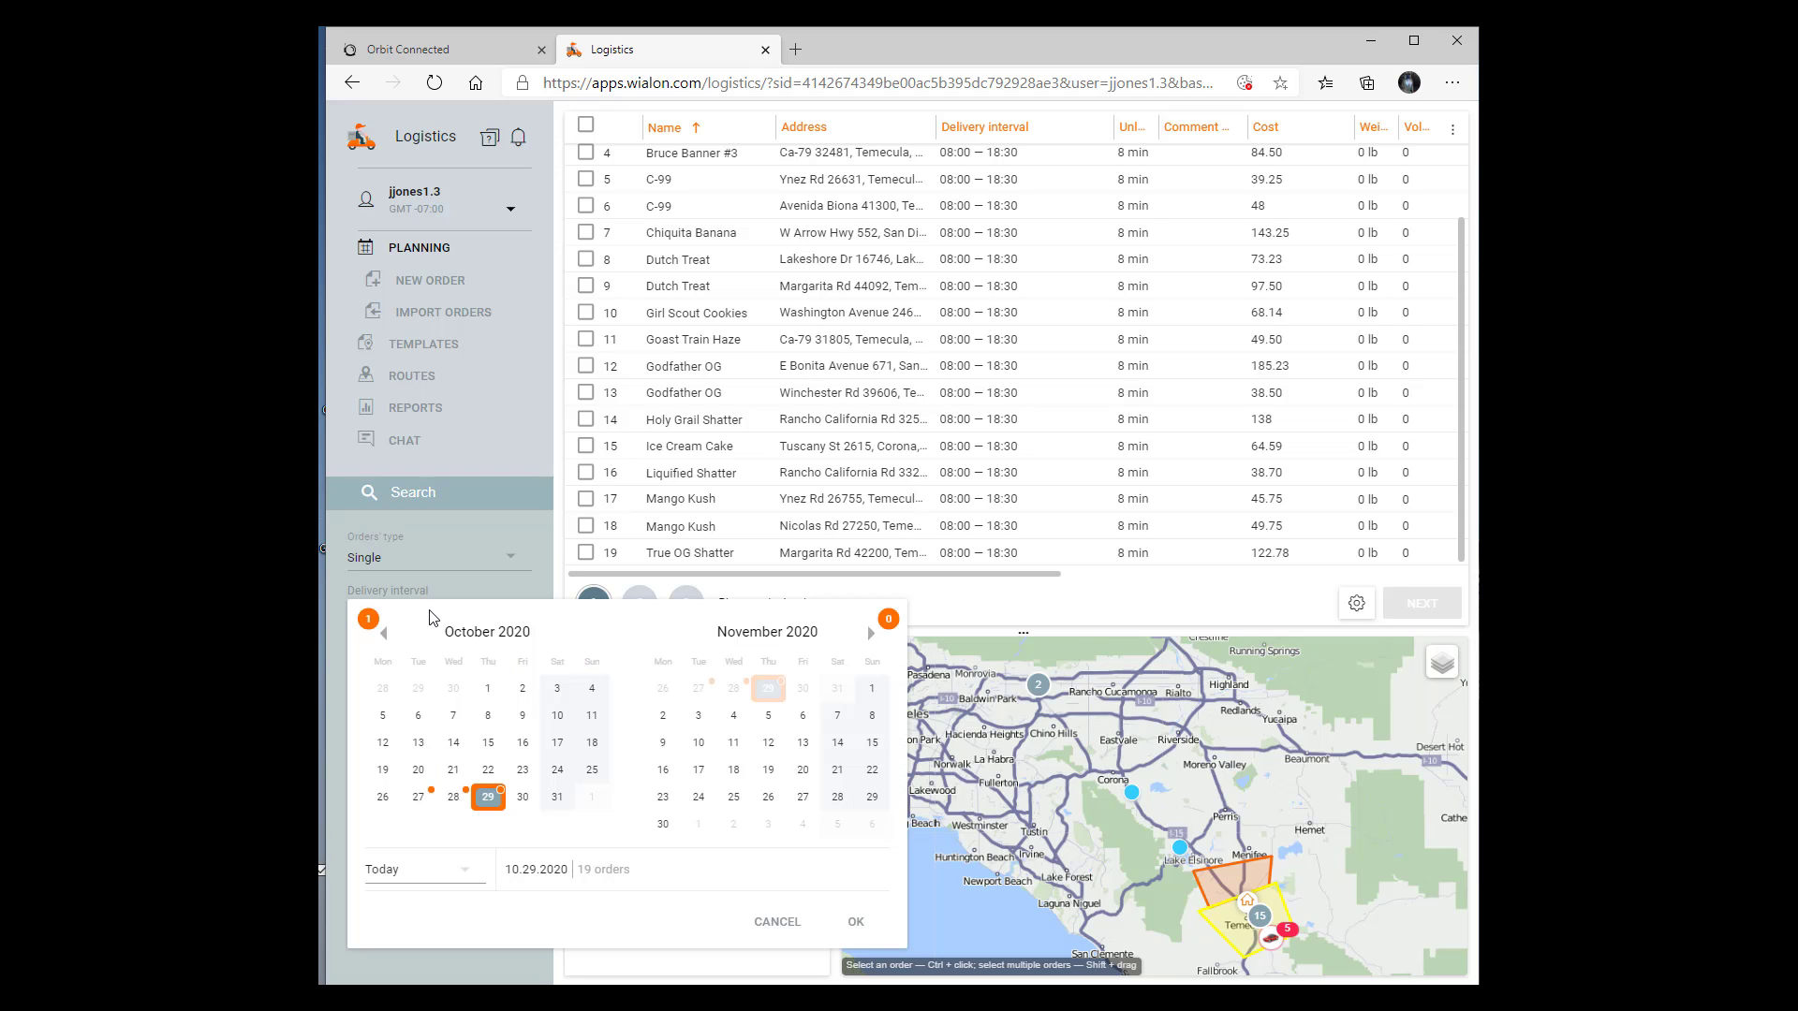
{"action": "left_click", "coordinate": [445, 590]}
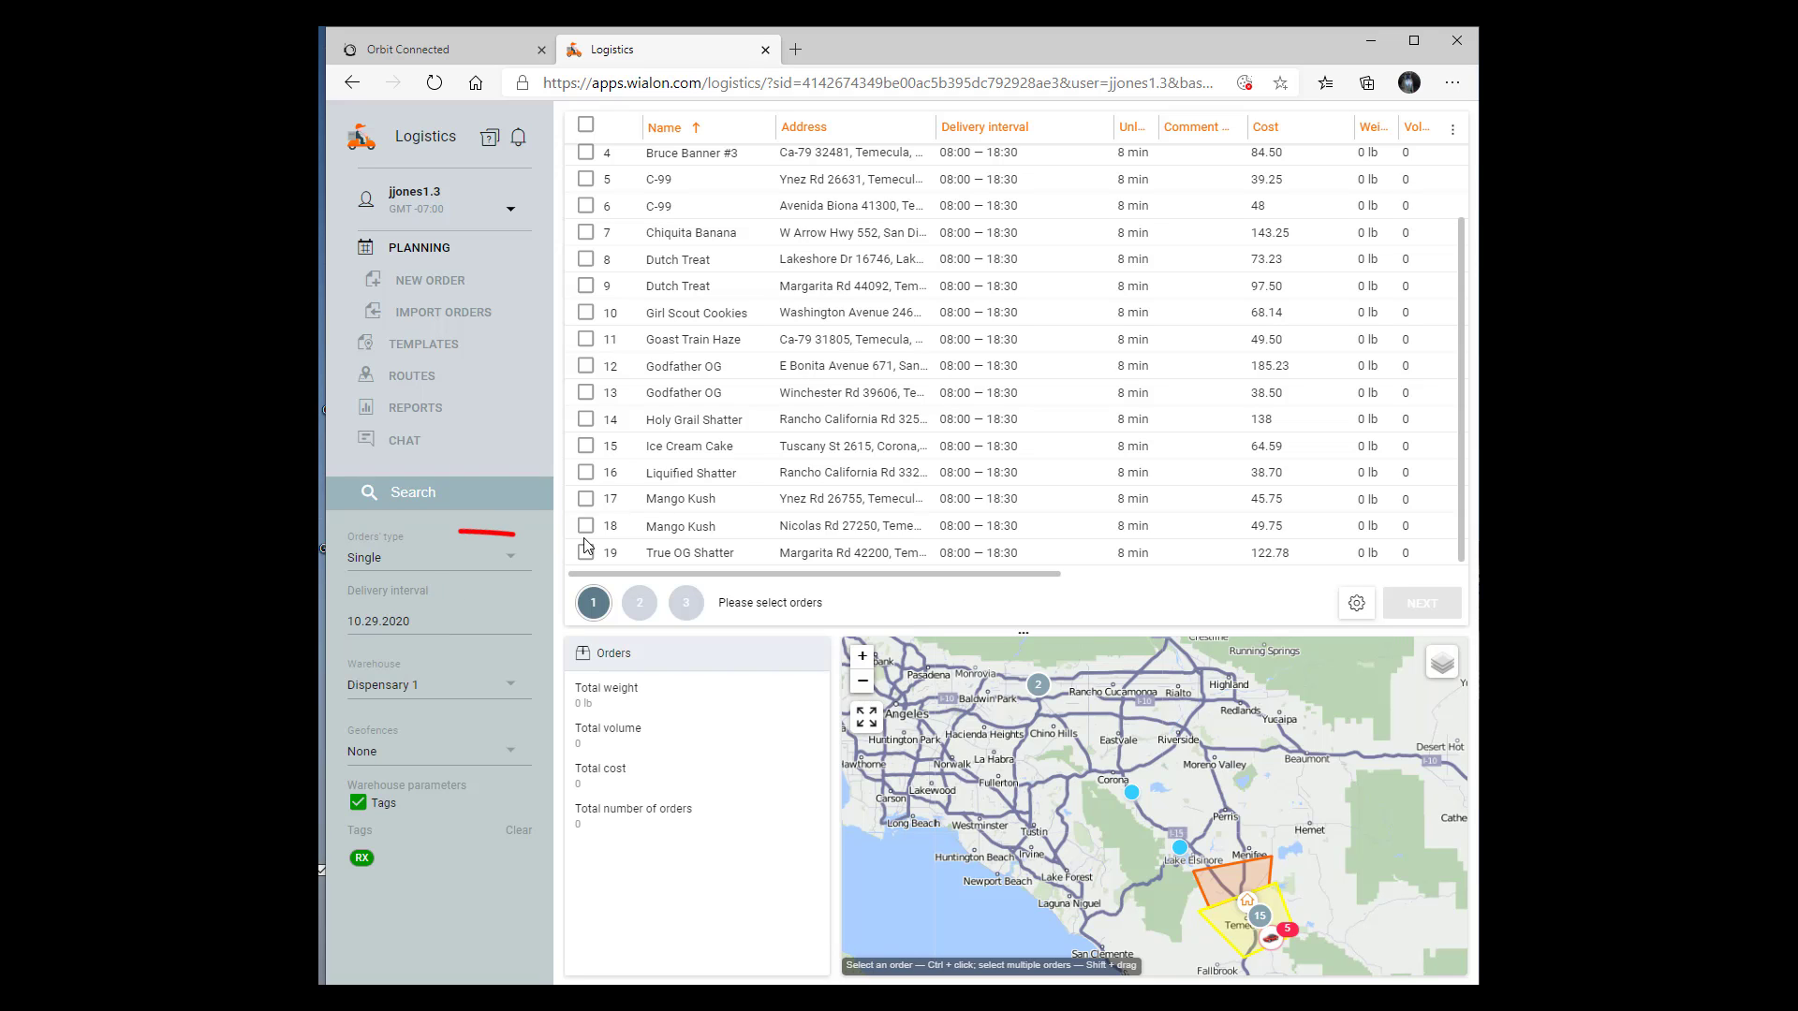
{"action": "scroll", "coordinate": [759, 477], "scroll_direction": "up", "scroll_amount": 1}
{"action": "scroll", "coordinate": [761, 480], "scroll_direction": "down", "scroll_amount": 1}
Set the planning delivery interval to 10.27.2020 - 10.29.2020
{"action": "left_click", "coordinate": [408, 627]}
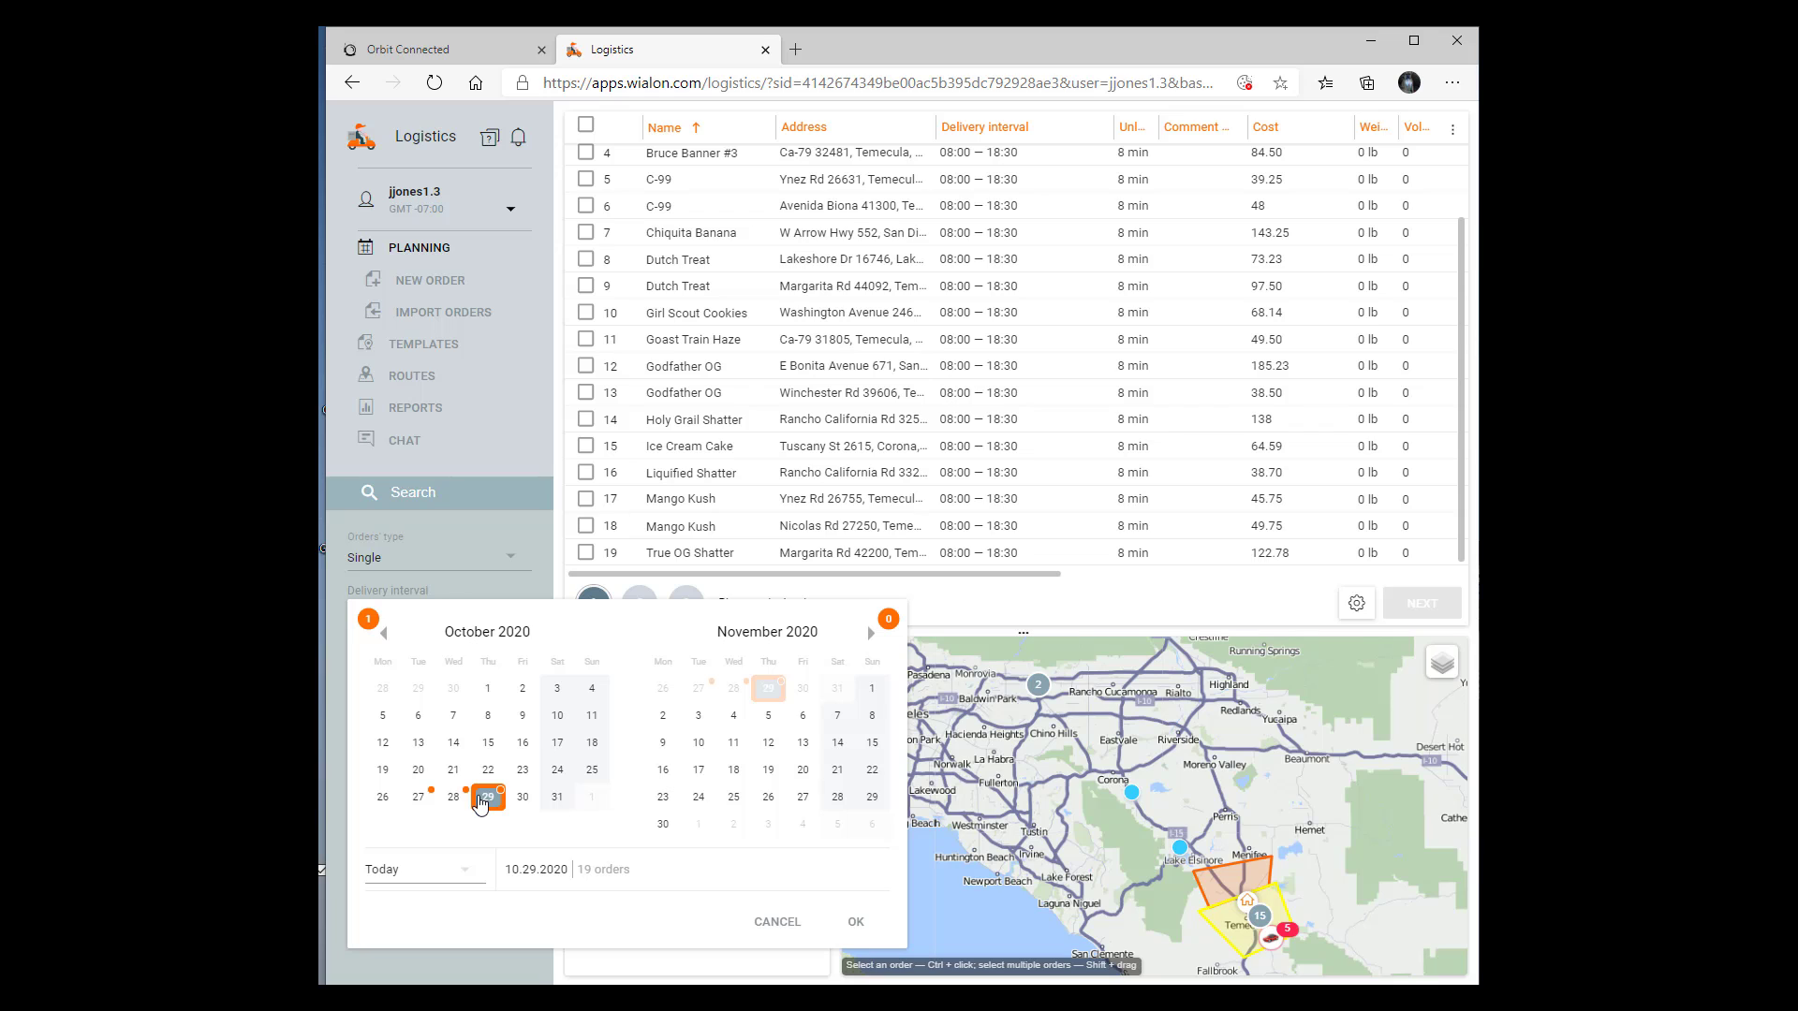
{"action": "left_click", "coordinate": [430, 797]}
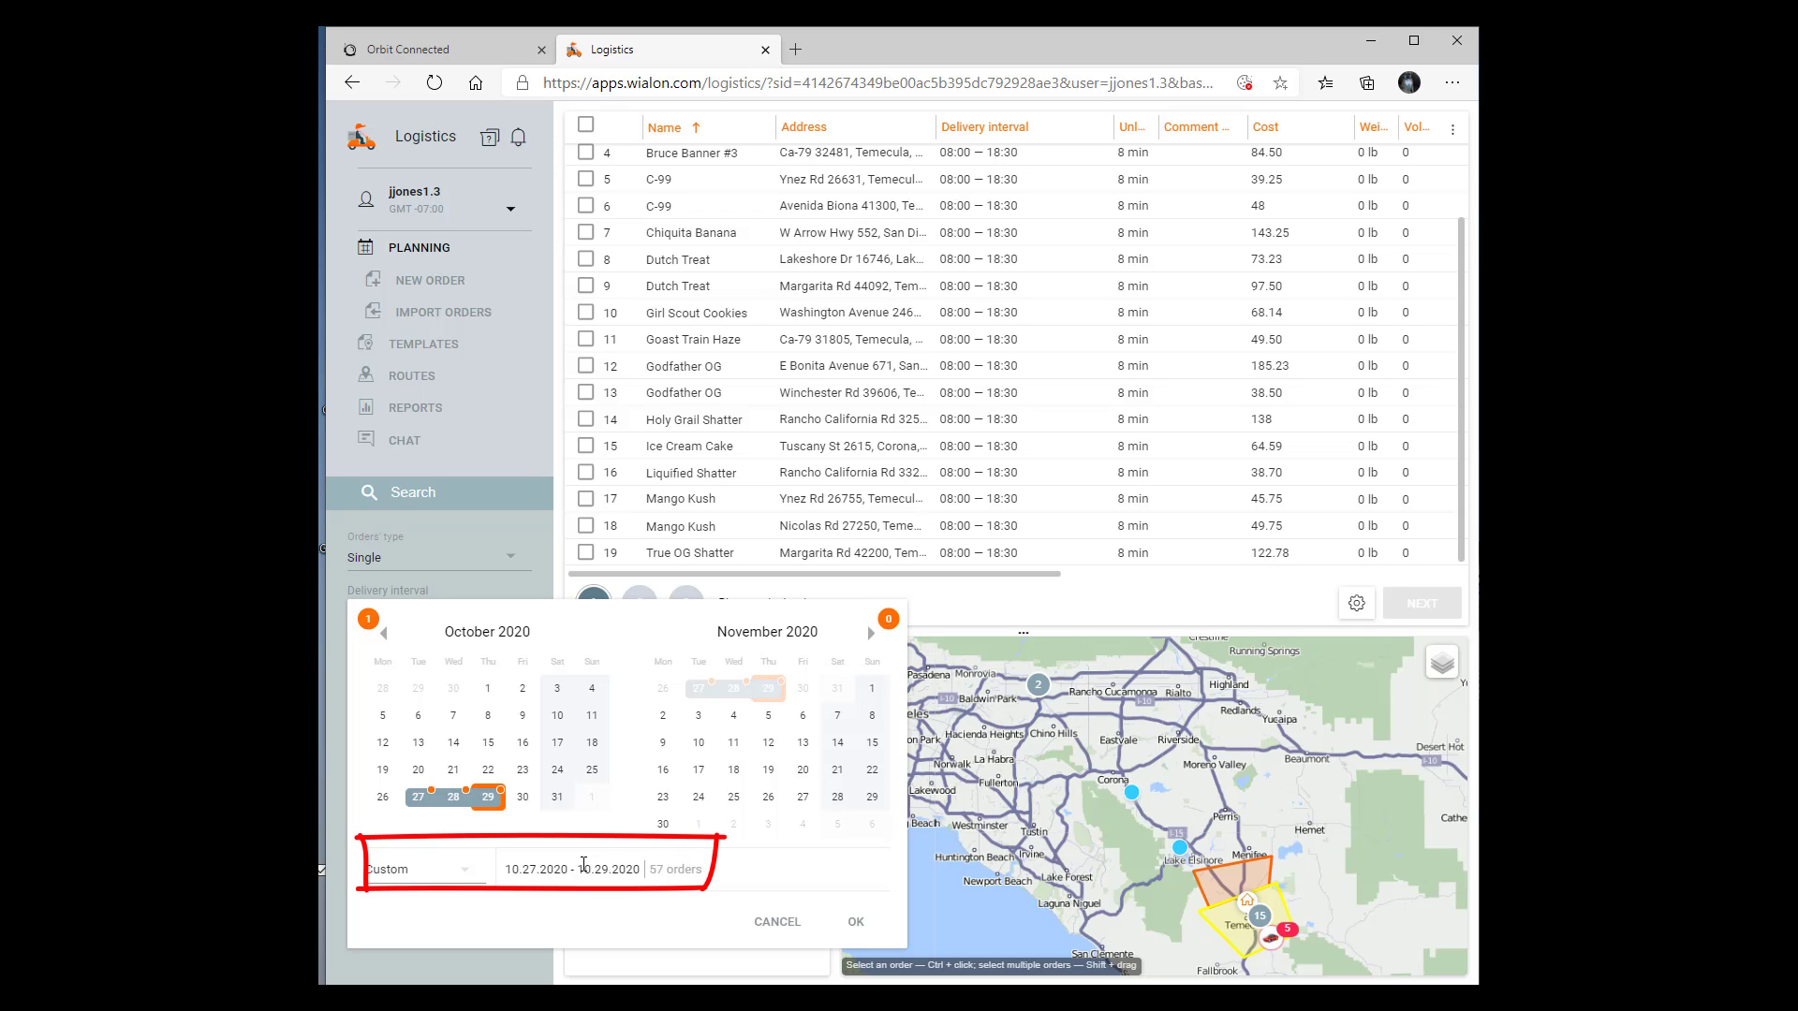
{"action": "left_click", "coordinate": [853, 921]}
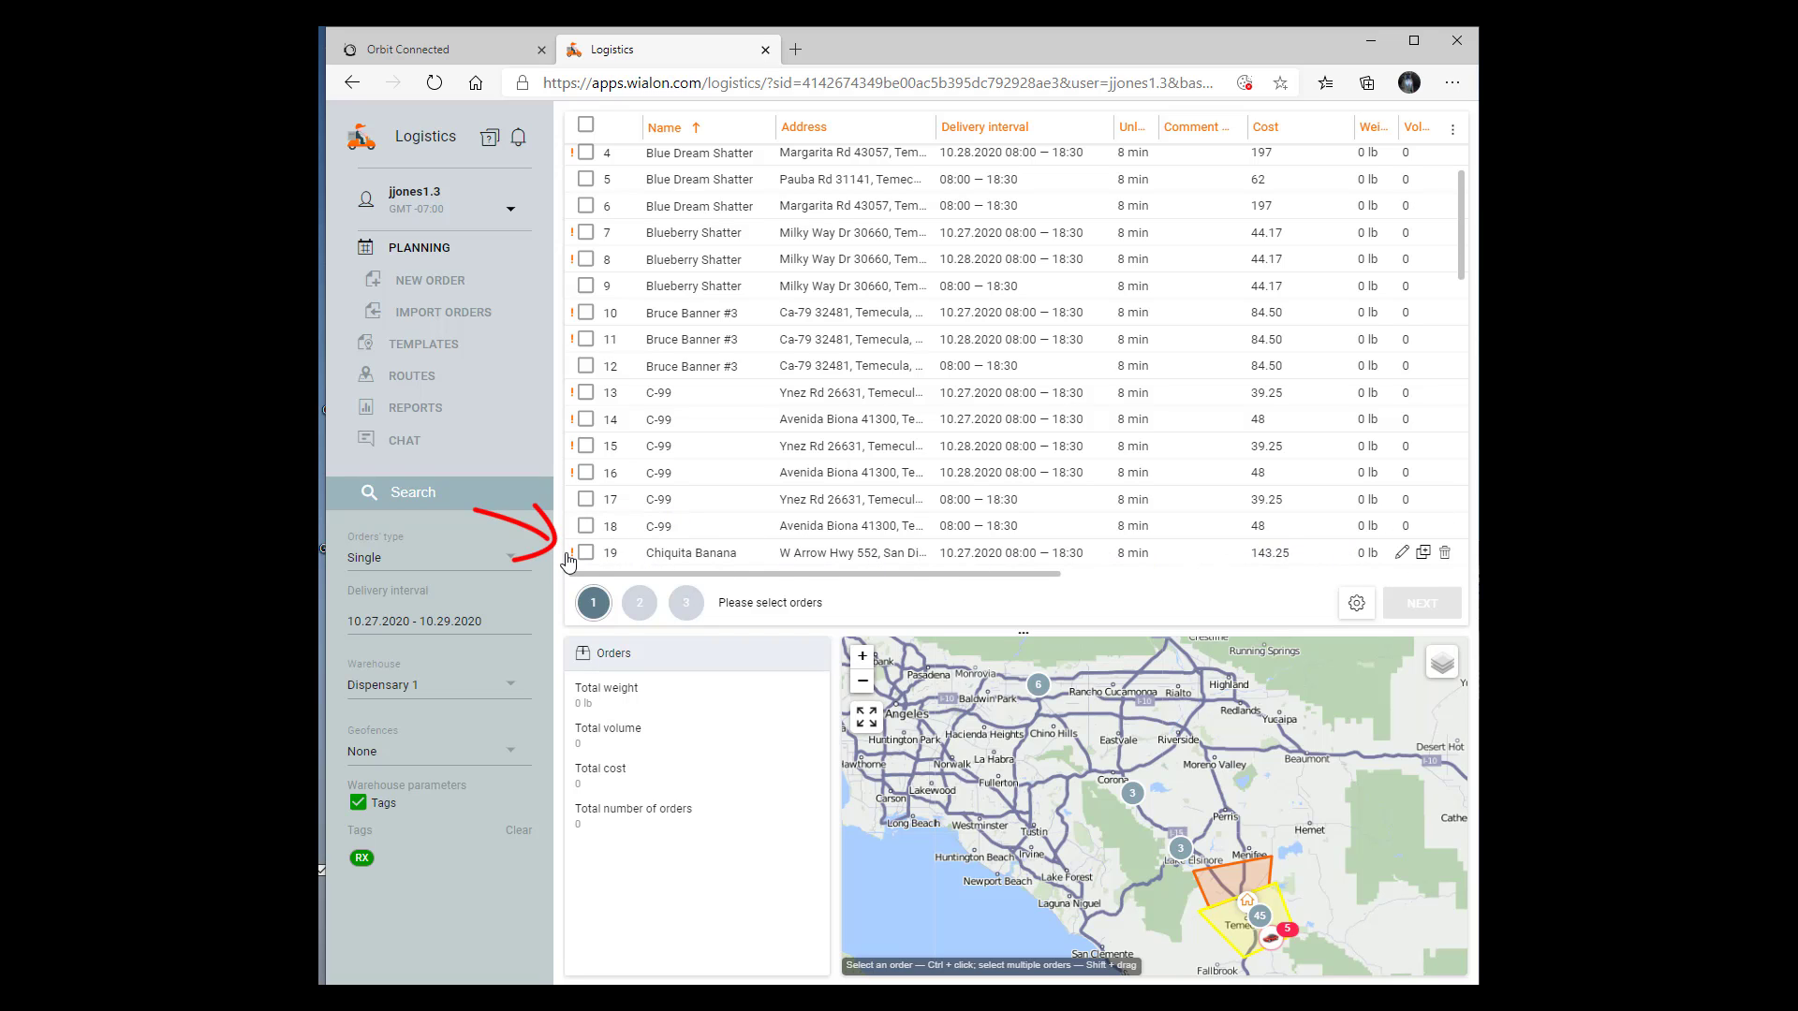
Open the Chiquita Banana order scheduled for 10.27.2020 to review its details, and close it without saving
{"action": "left_click", "coordinate": [1395, 553]}
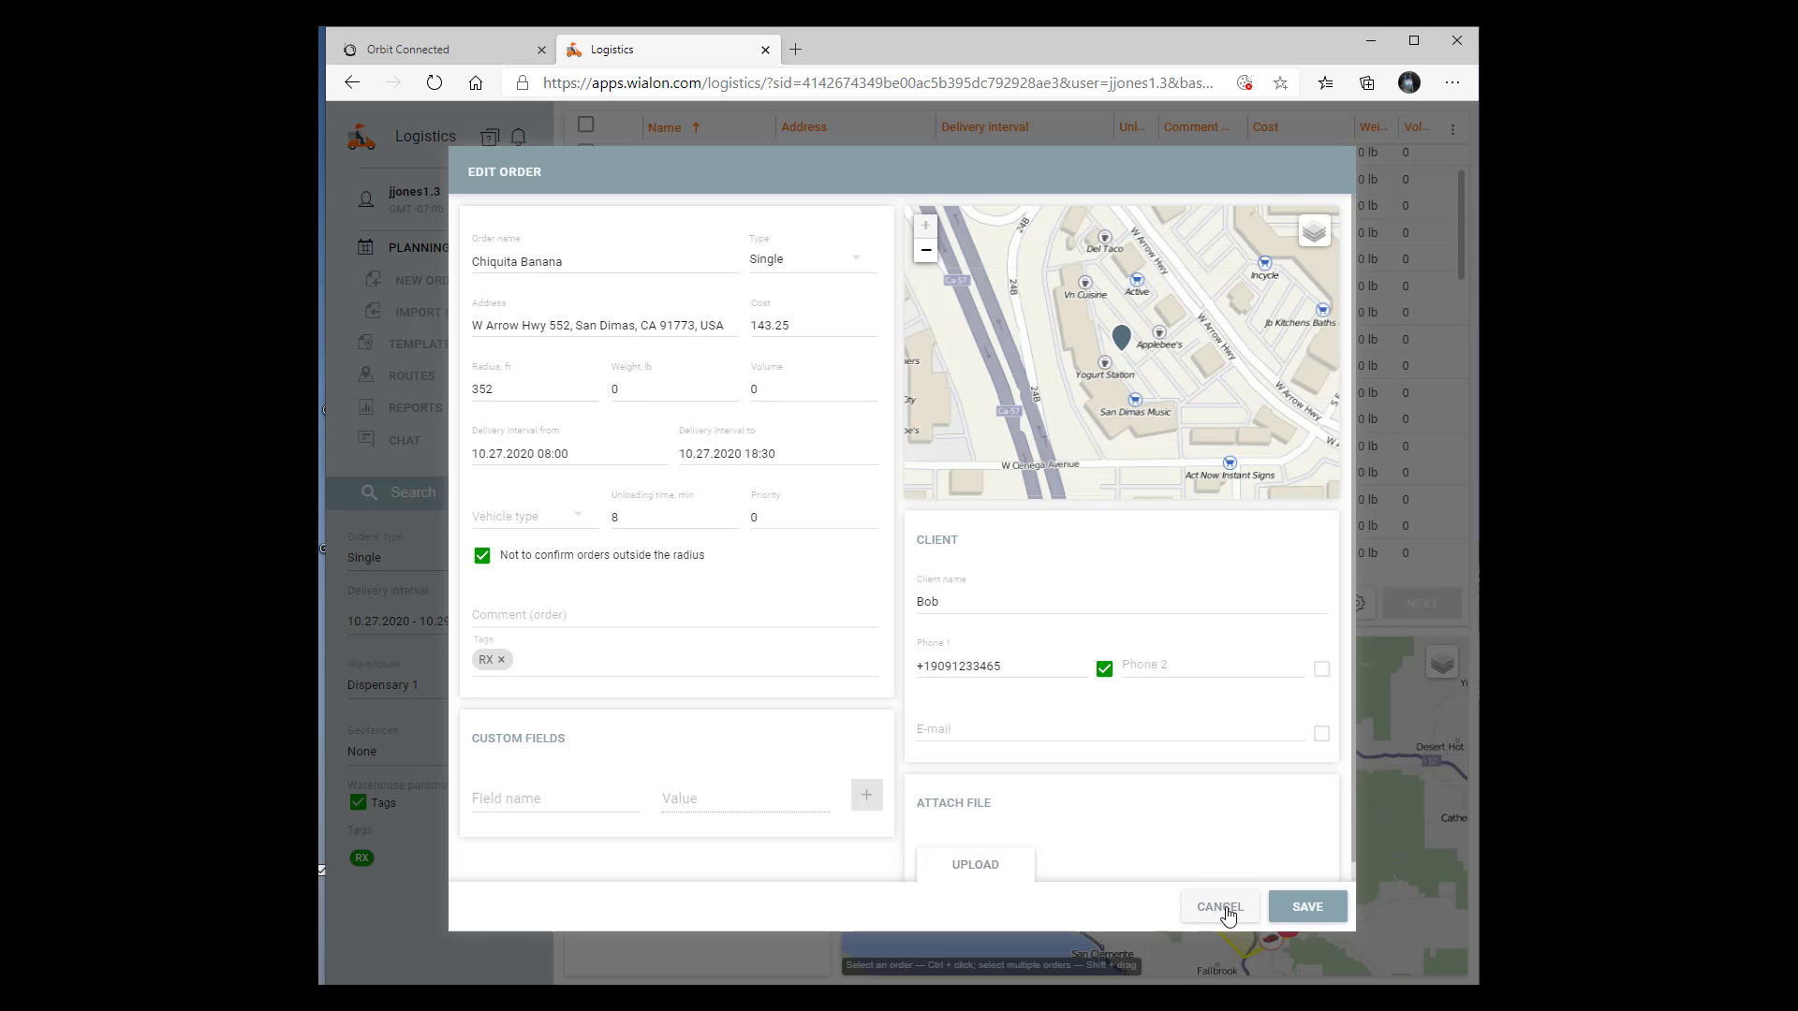
{"action": "left_click", "coordinate": [1230, 908]}
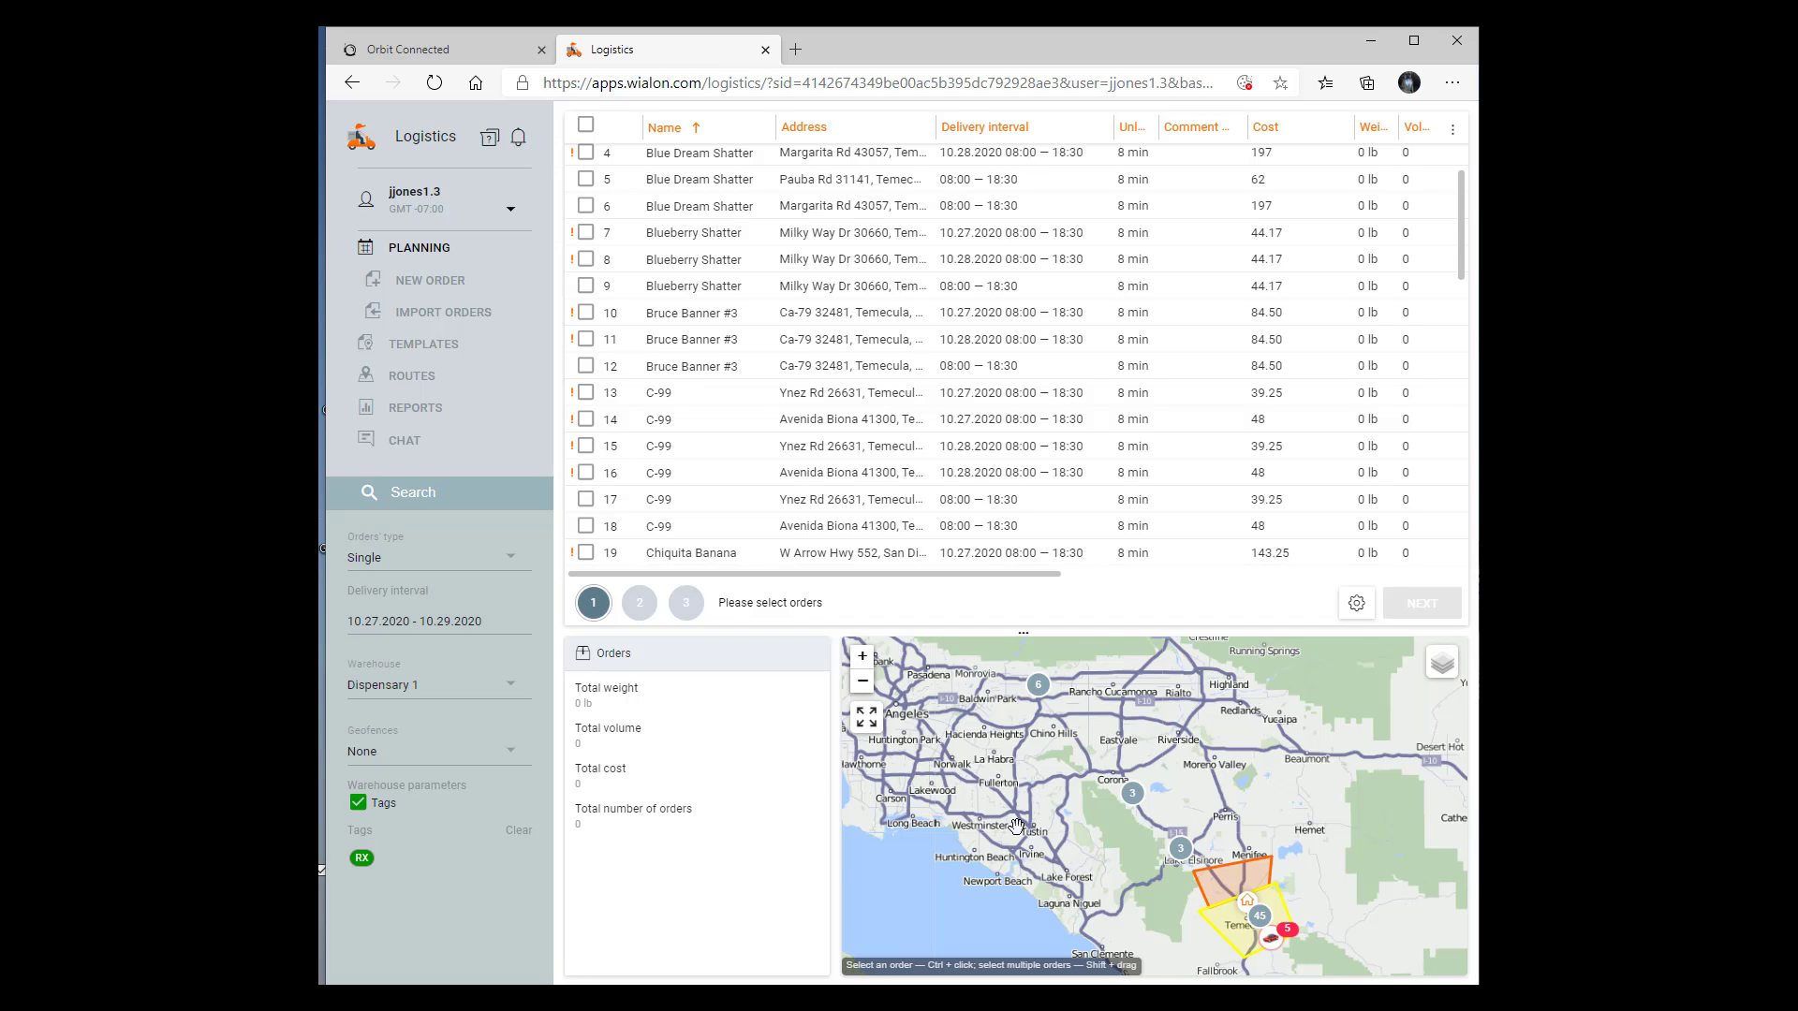
Set the planning delivery interval to the single day 10.29.2020
{"action": "left_click", "coordinate": [452, 622]}
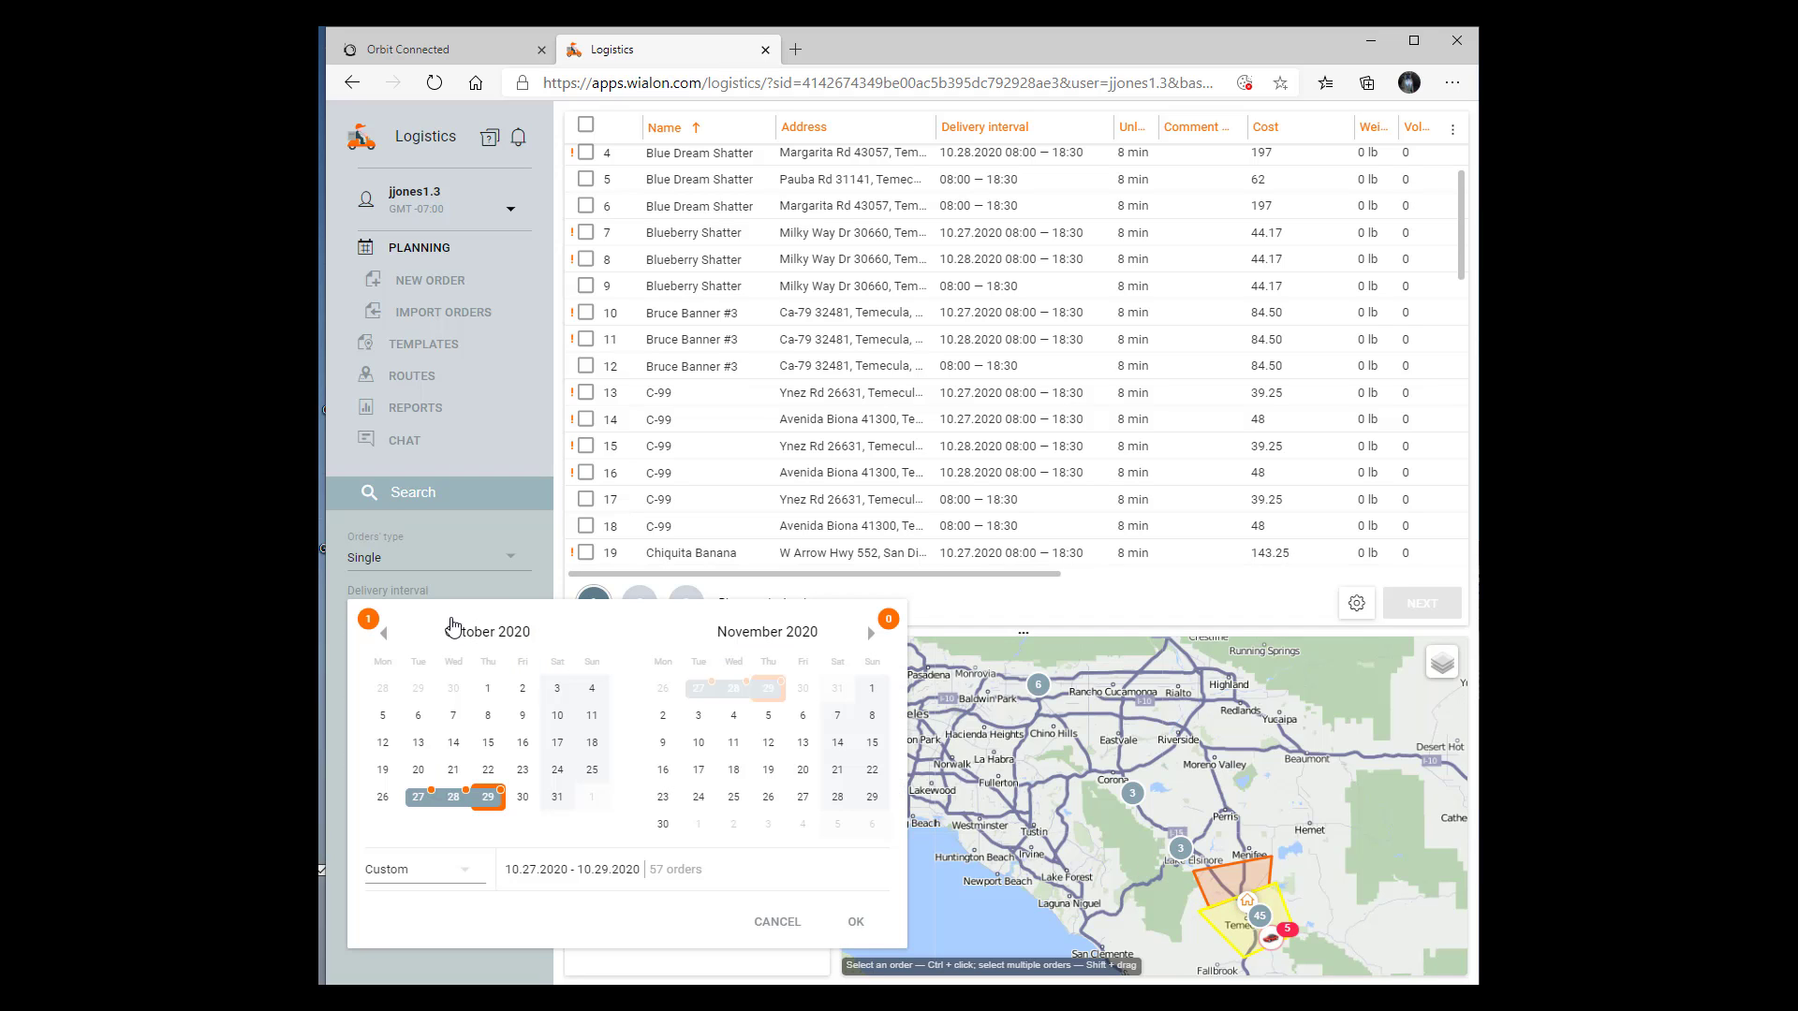
{"action": "left_click", "coordinate": [486, 797]}
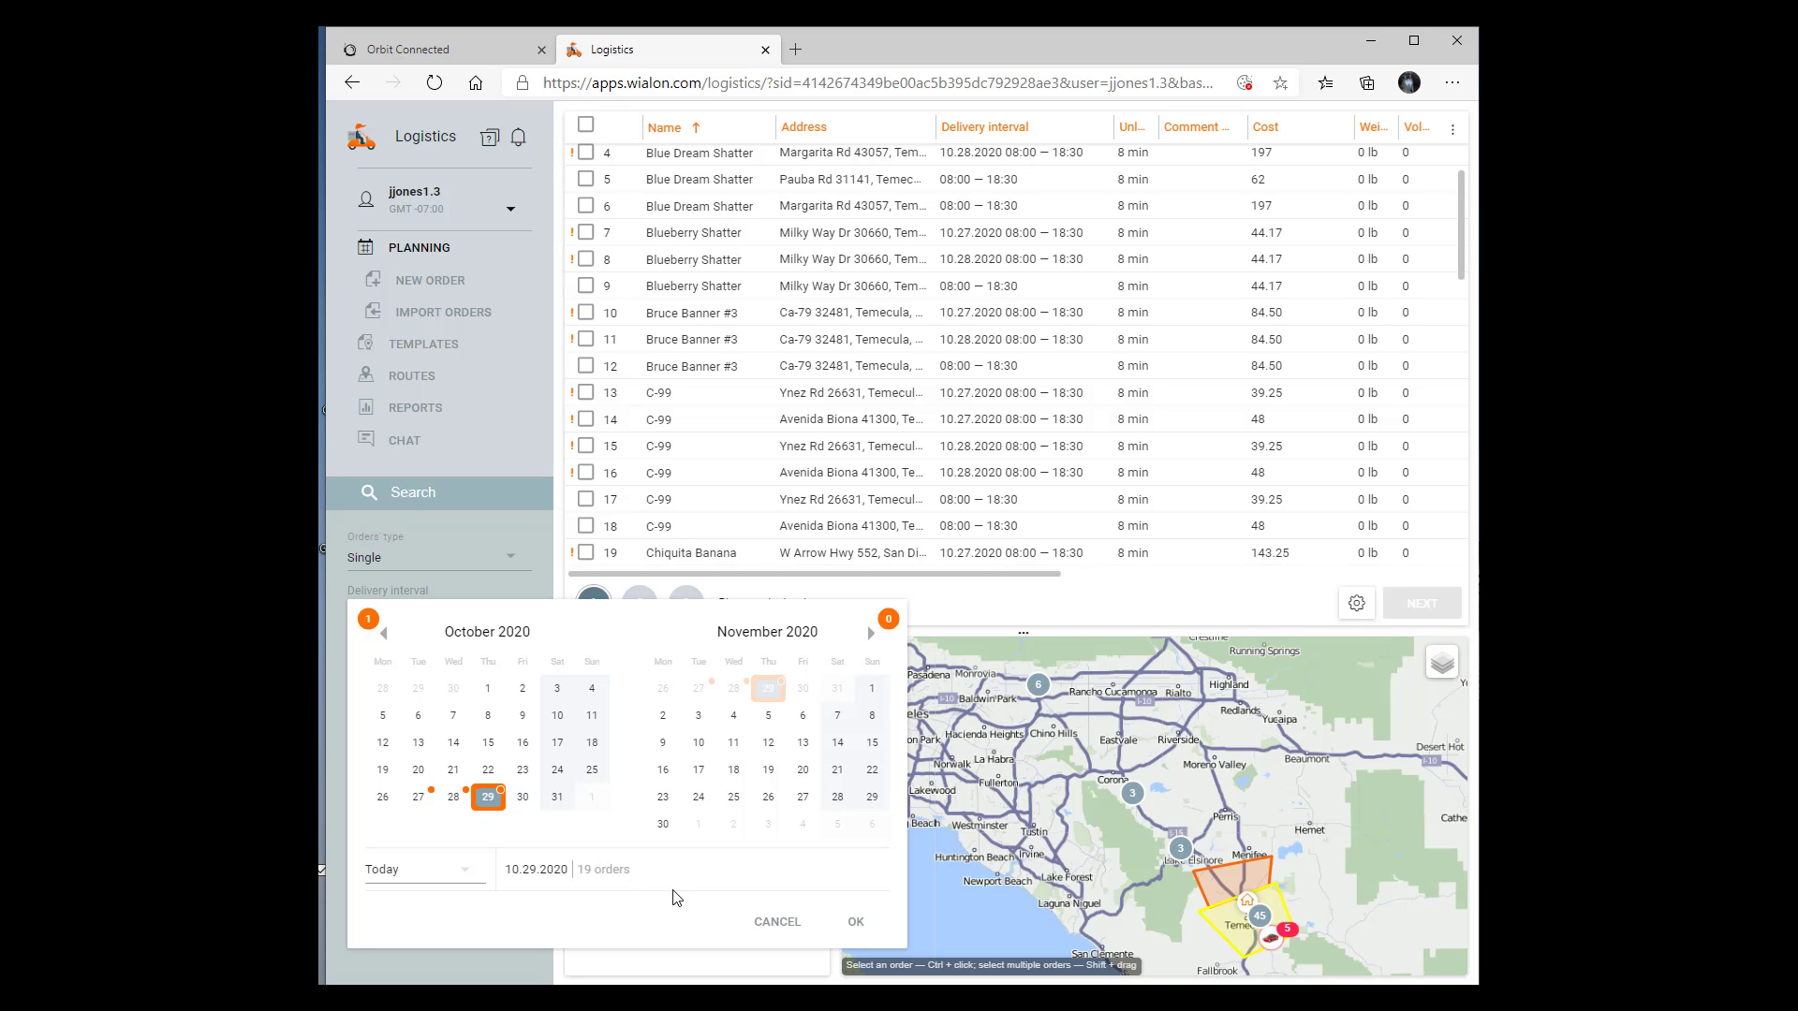
{"action": "left_click", "coordinate": [862, 922]}
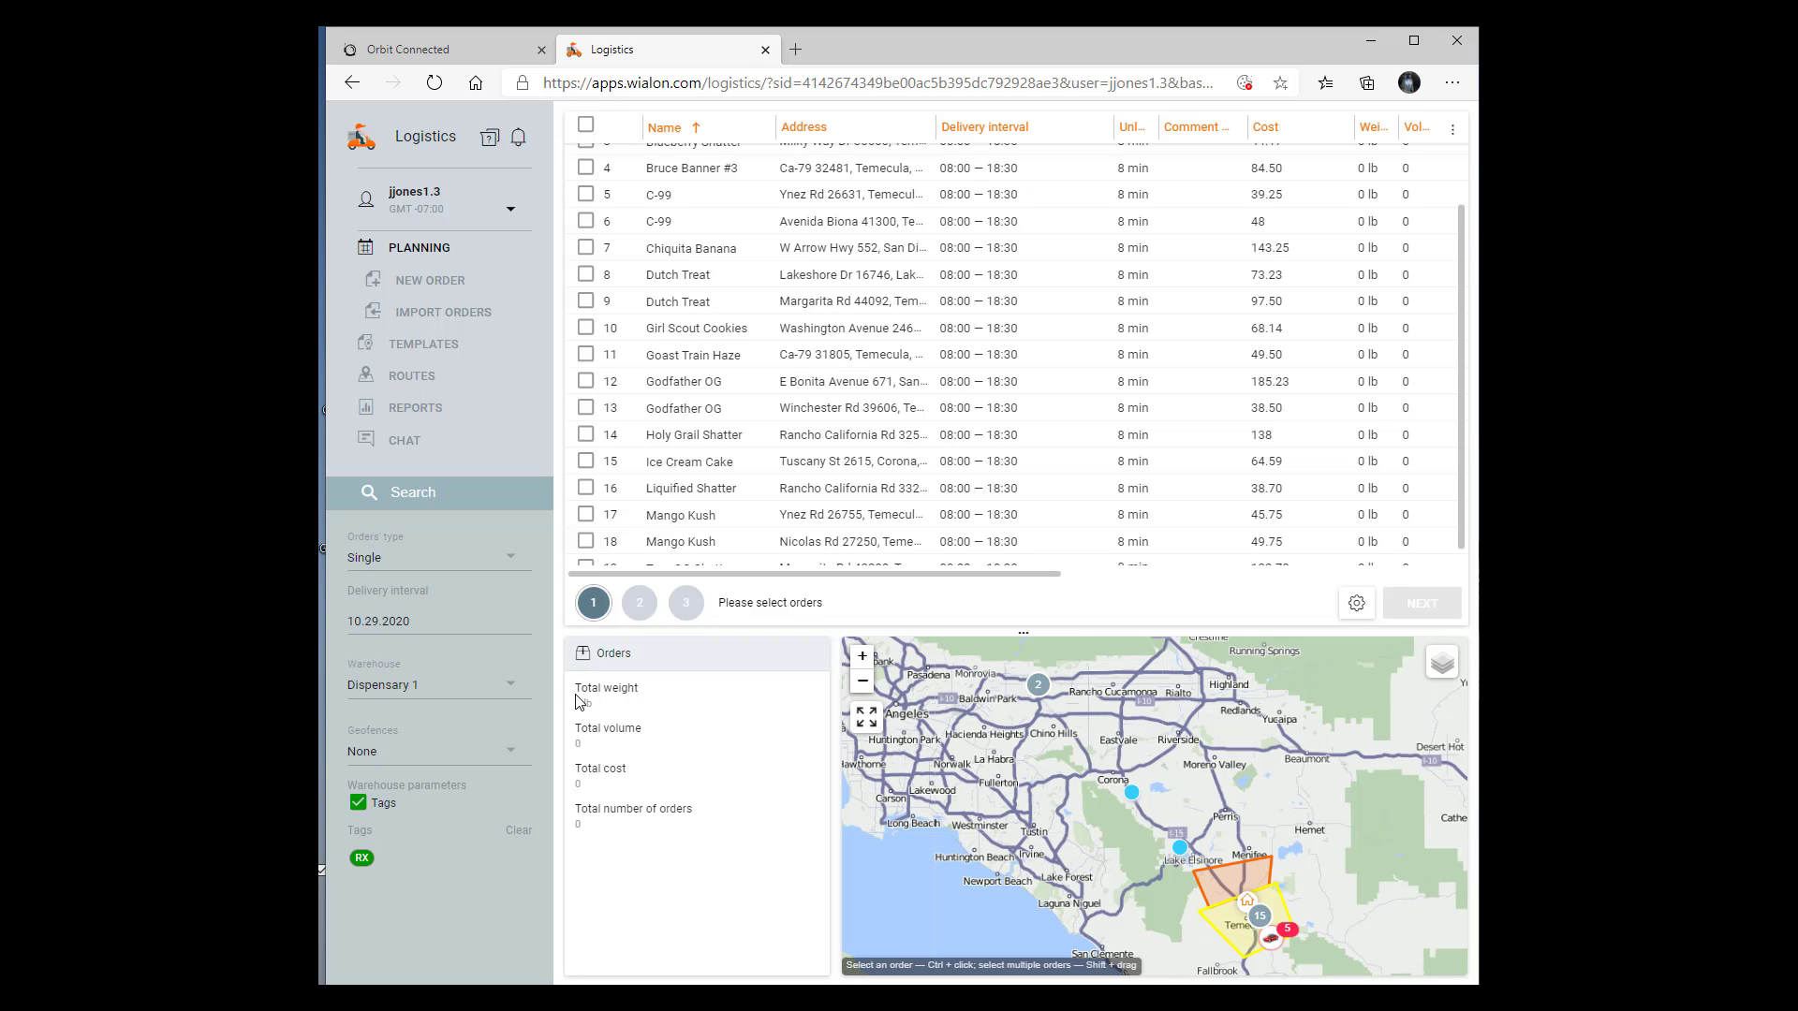
Check the warehouse filter options, try Without warehouses as initial warehouse in the planning settings, restore Dispensary 1, and return to planning
{"action": "left_click", "coordinate": [512, 694]}
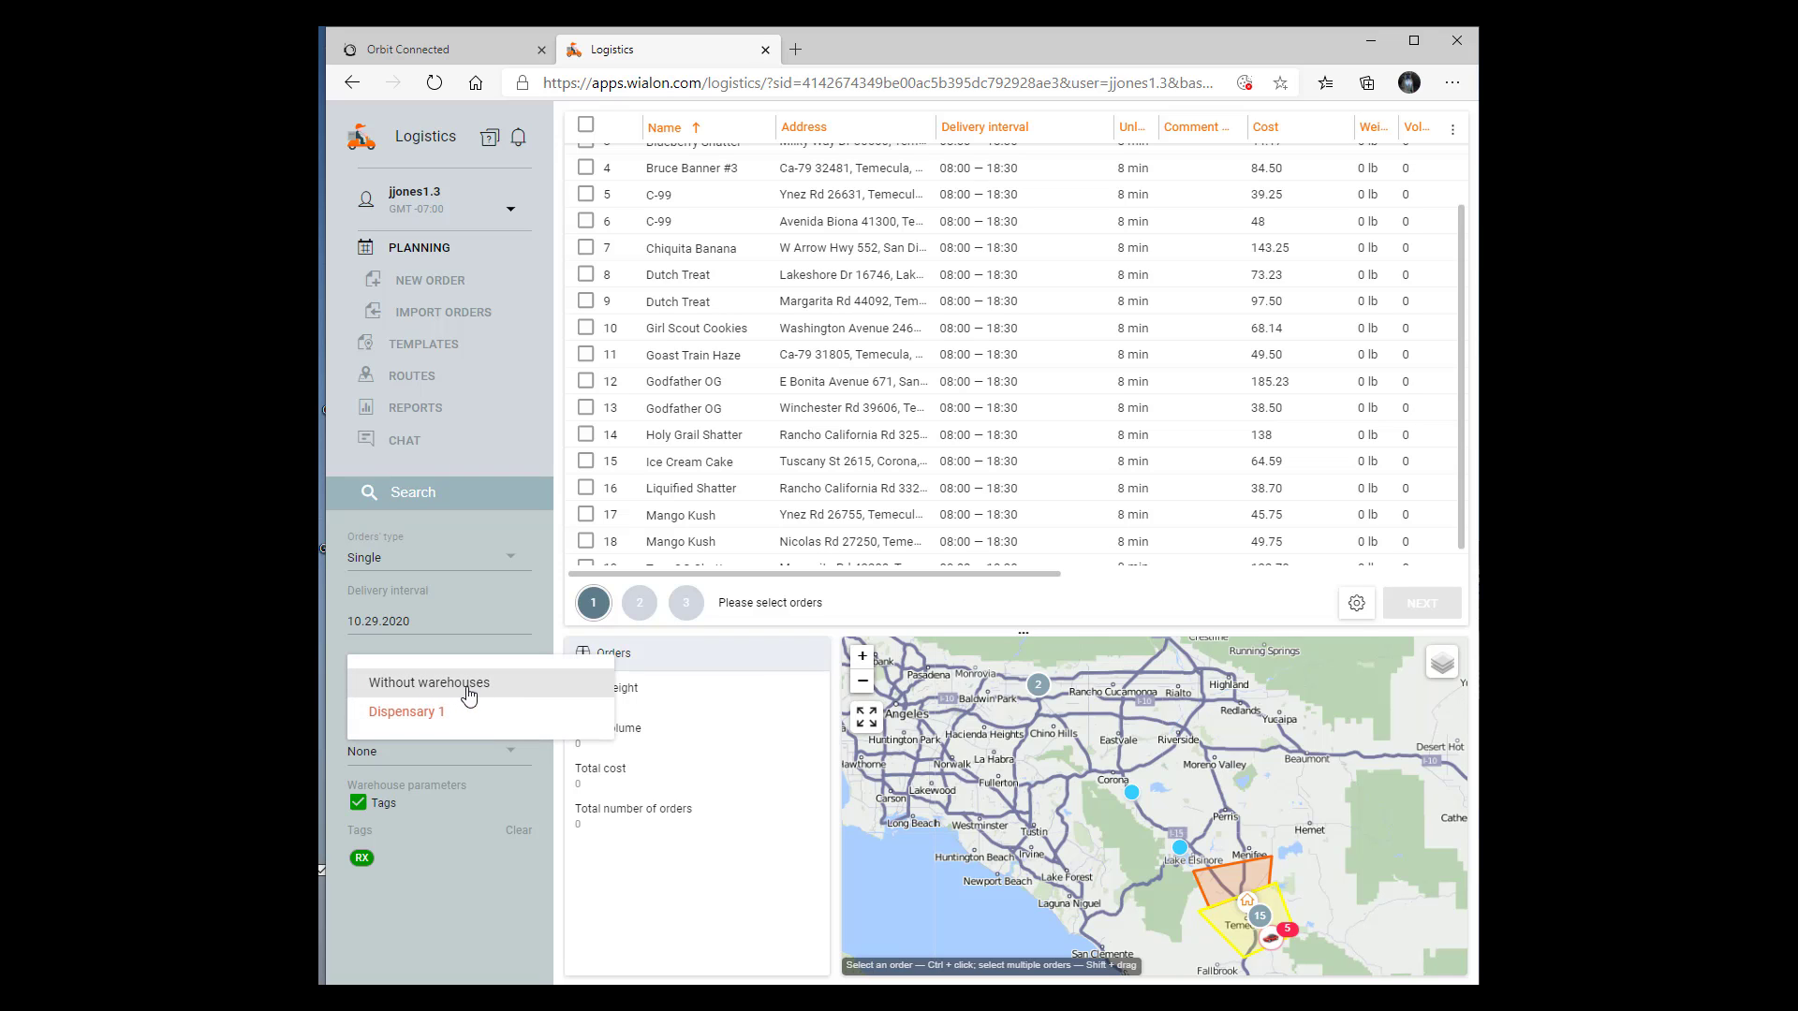
{"action": "left_click", "coordinate": [513, 643]}
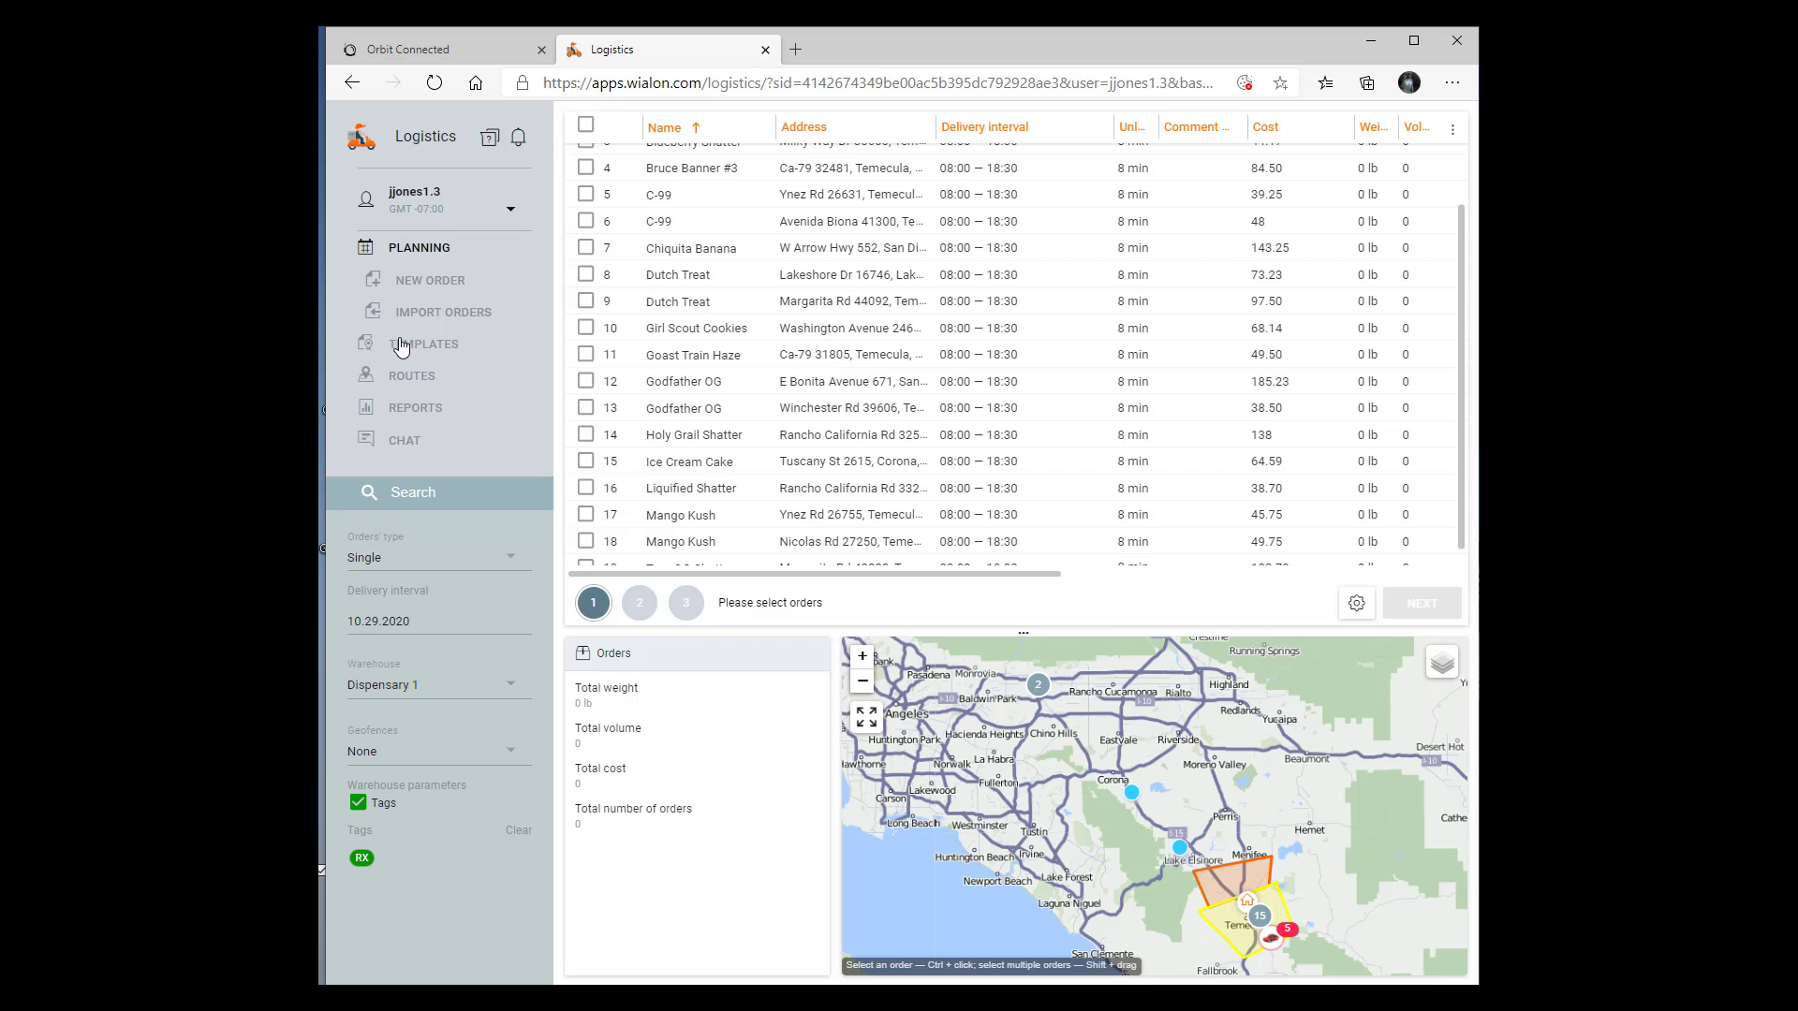
{"action": "left_click", "coordinate": [407, 204]}
{"action": "left_click", "coordinate": [398, 195]}
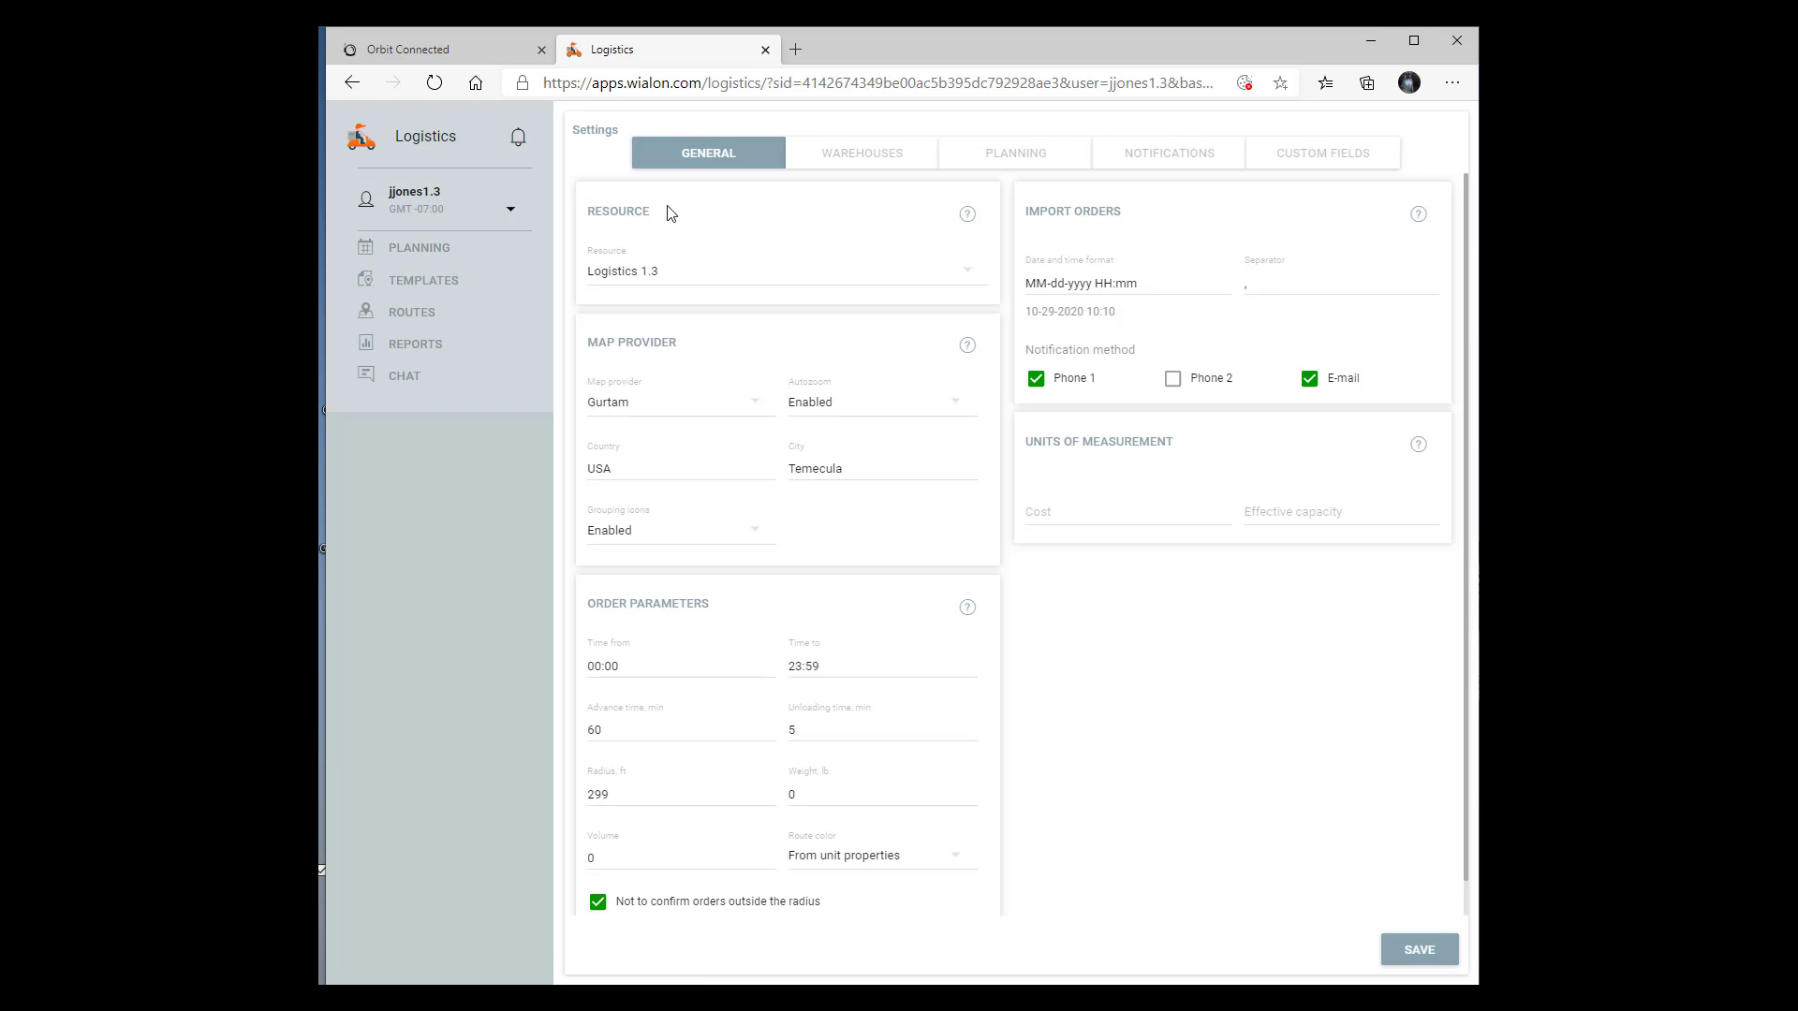
{"action": "left_click", "coordinate": [1018, 161]}
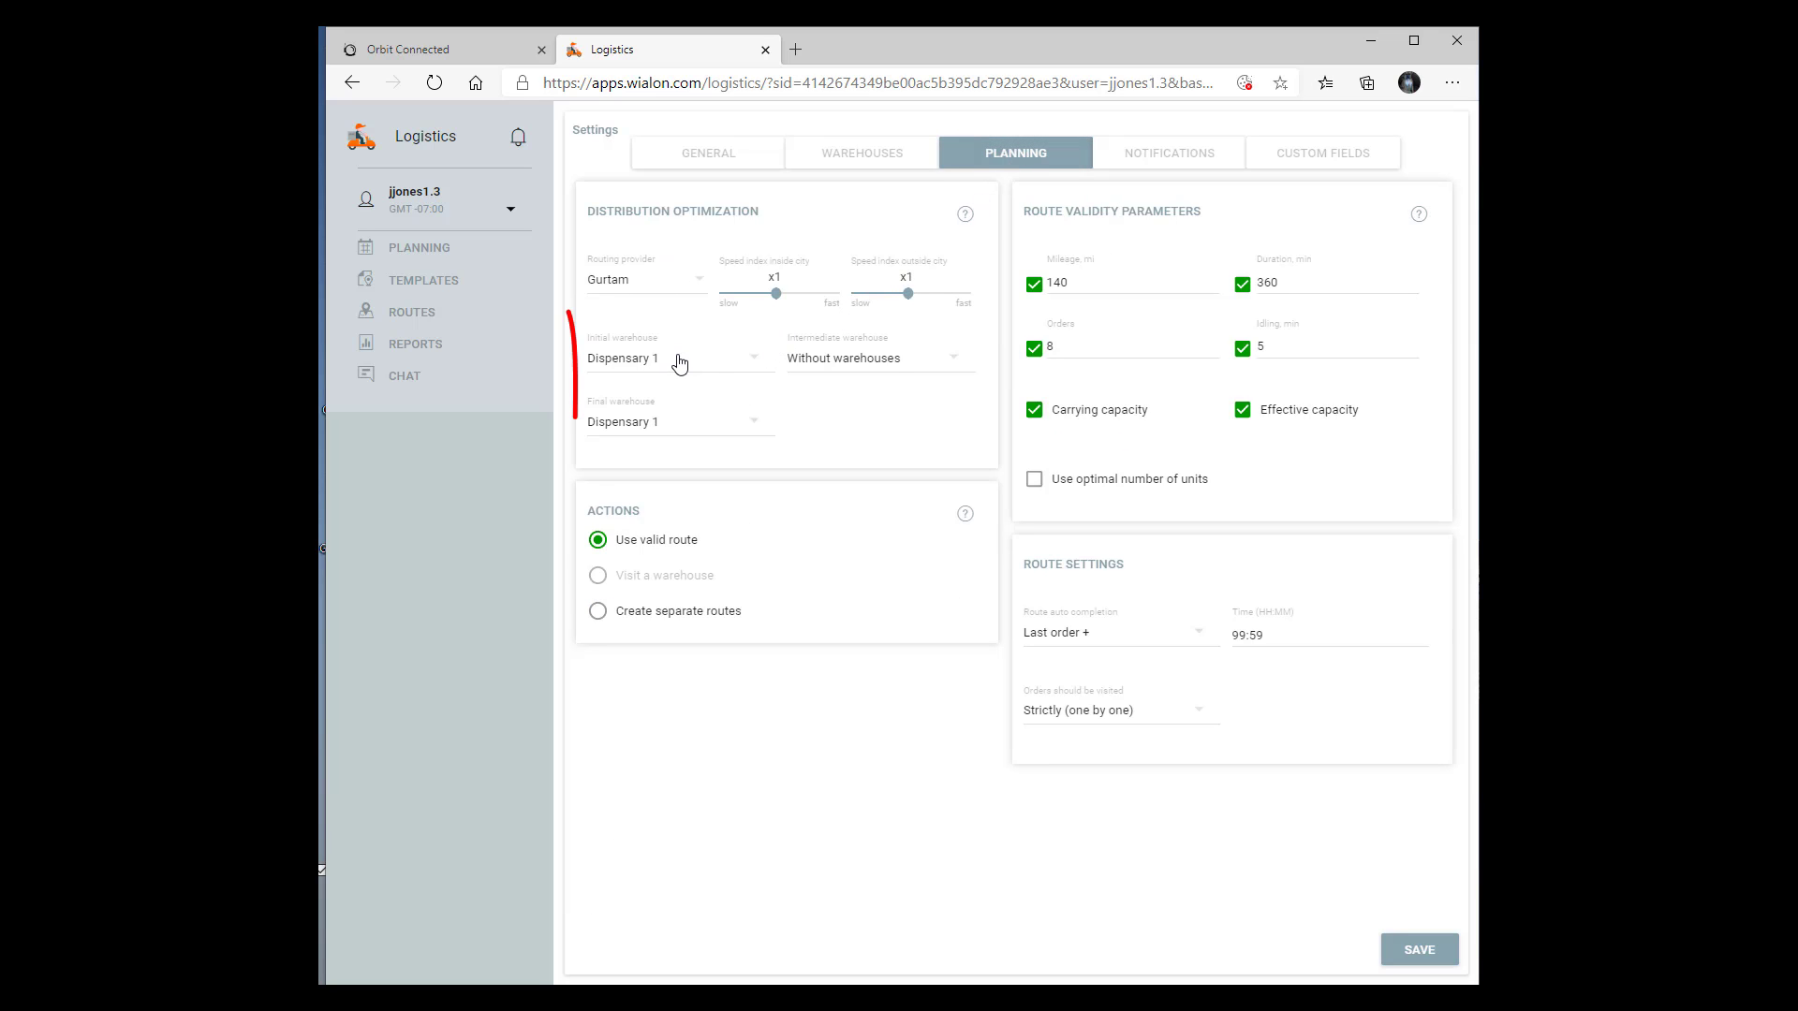
{"action": "left_click", "coordinate": [758, 363]}
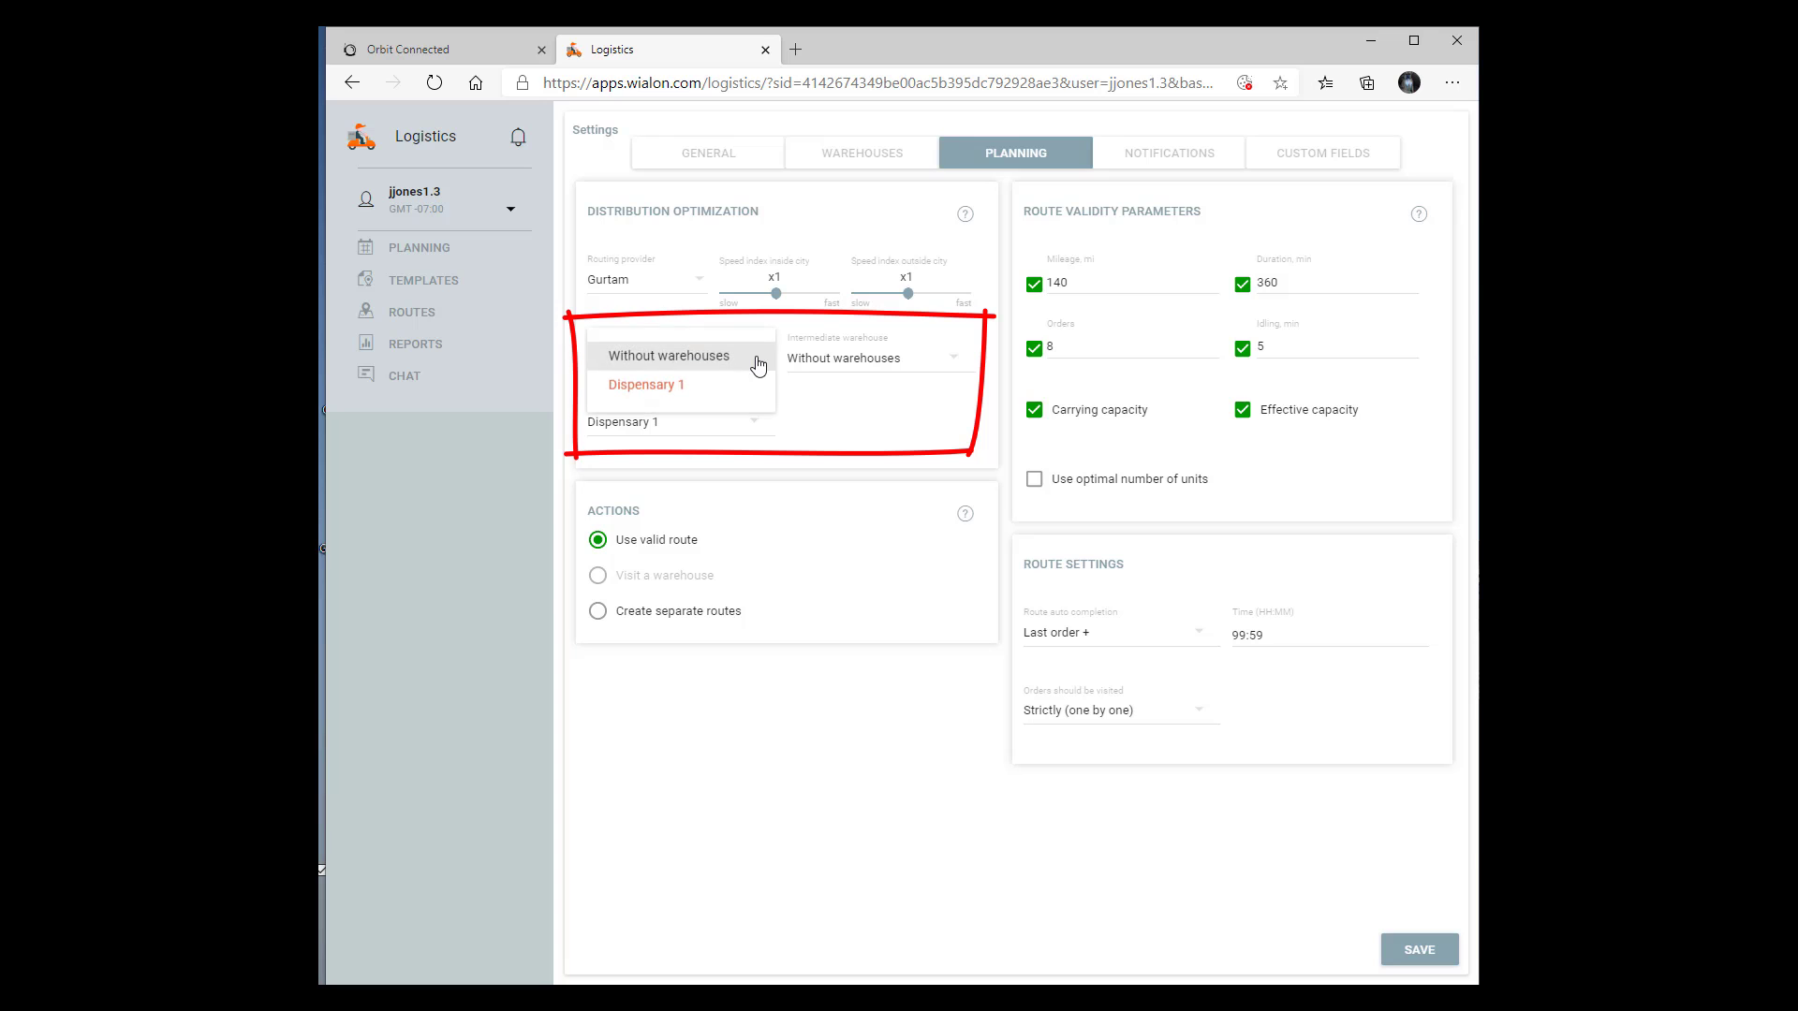
{"action": "left_click", "coordinate": [661, 358]}
{"action": "left_click", "coordinate": [746, 367]}
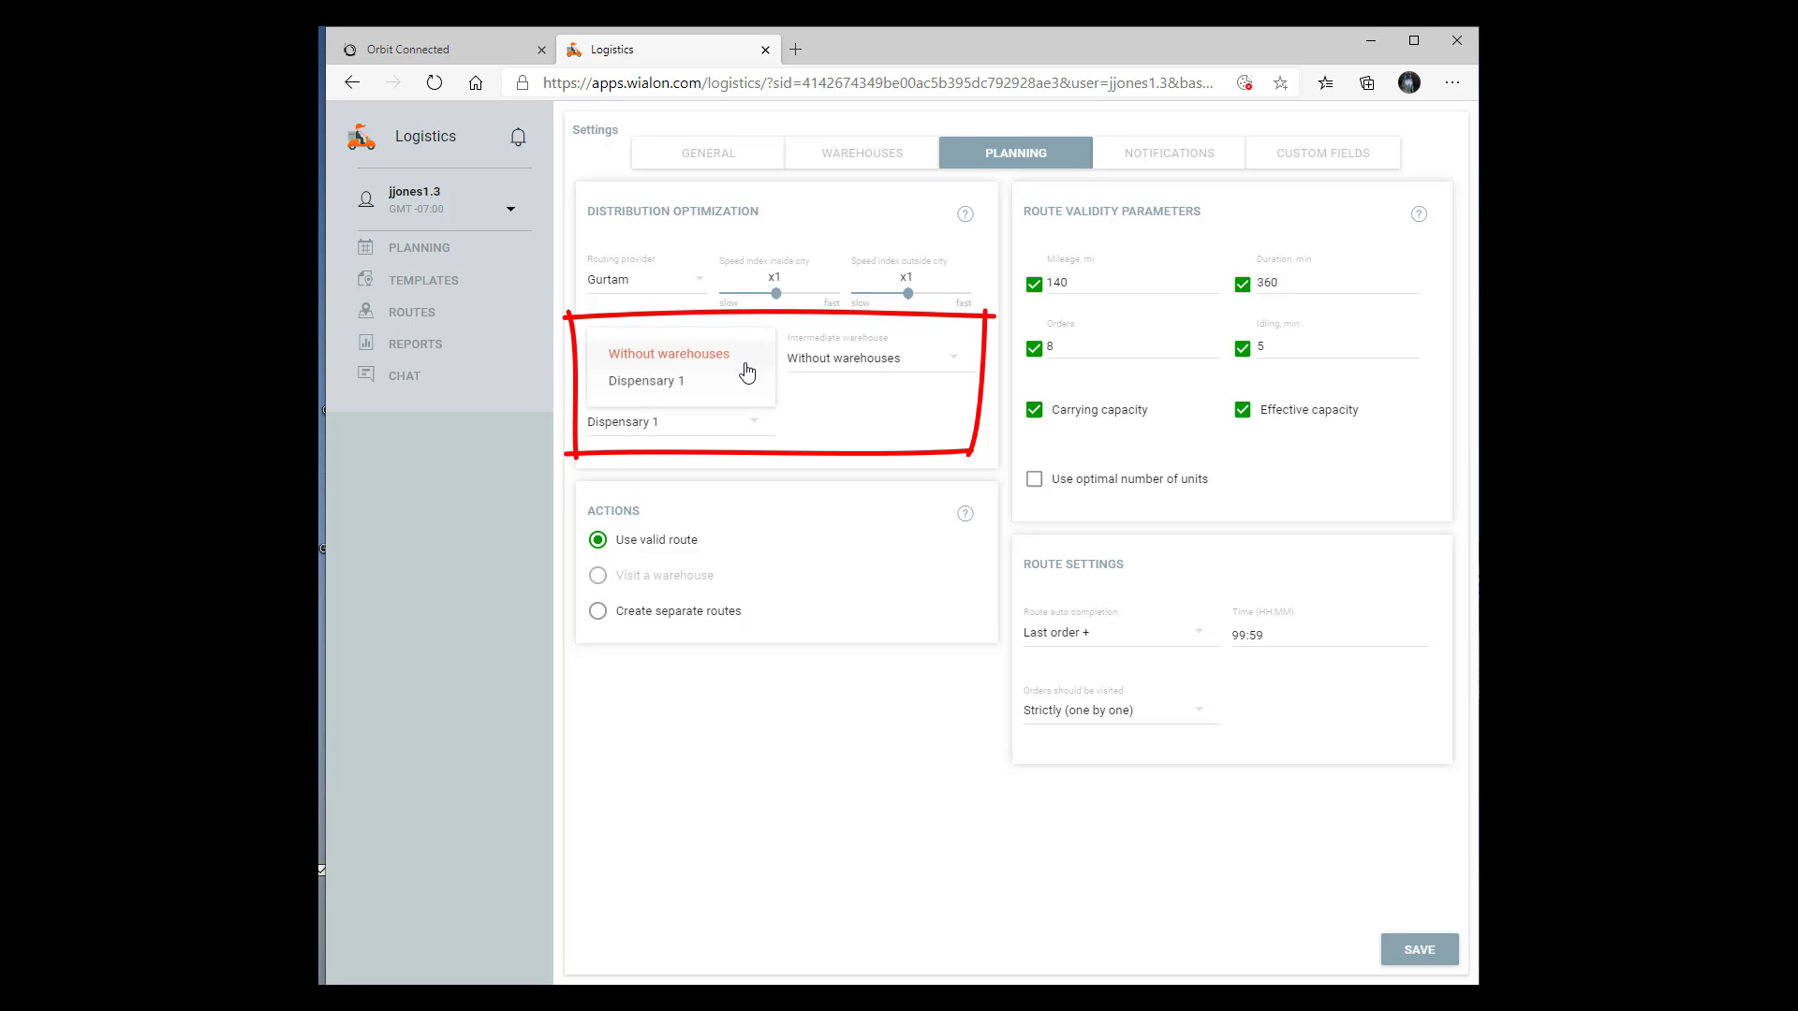
{"action": "left_click", "coordinate": [704, 384]}
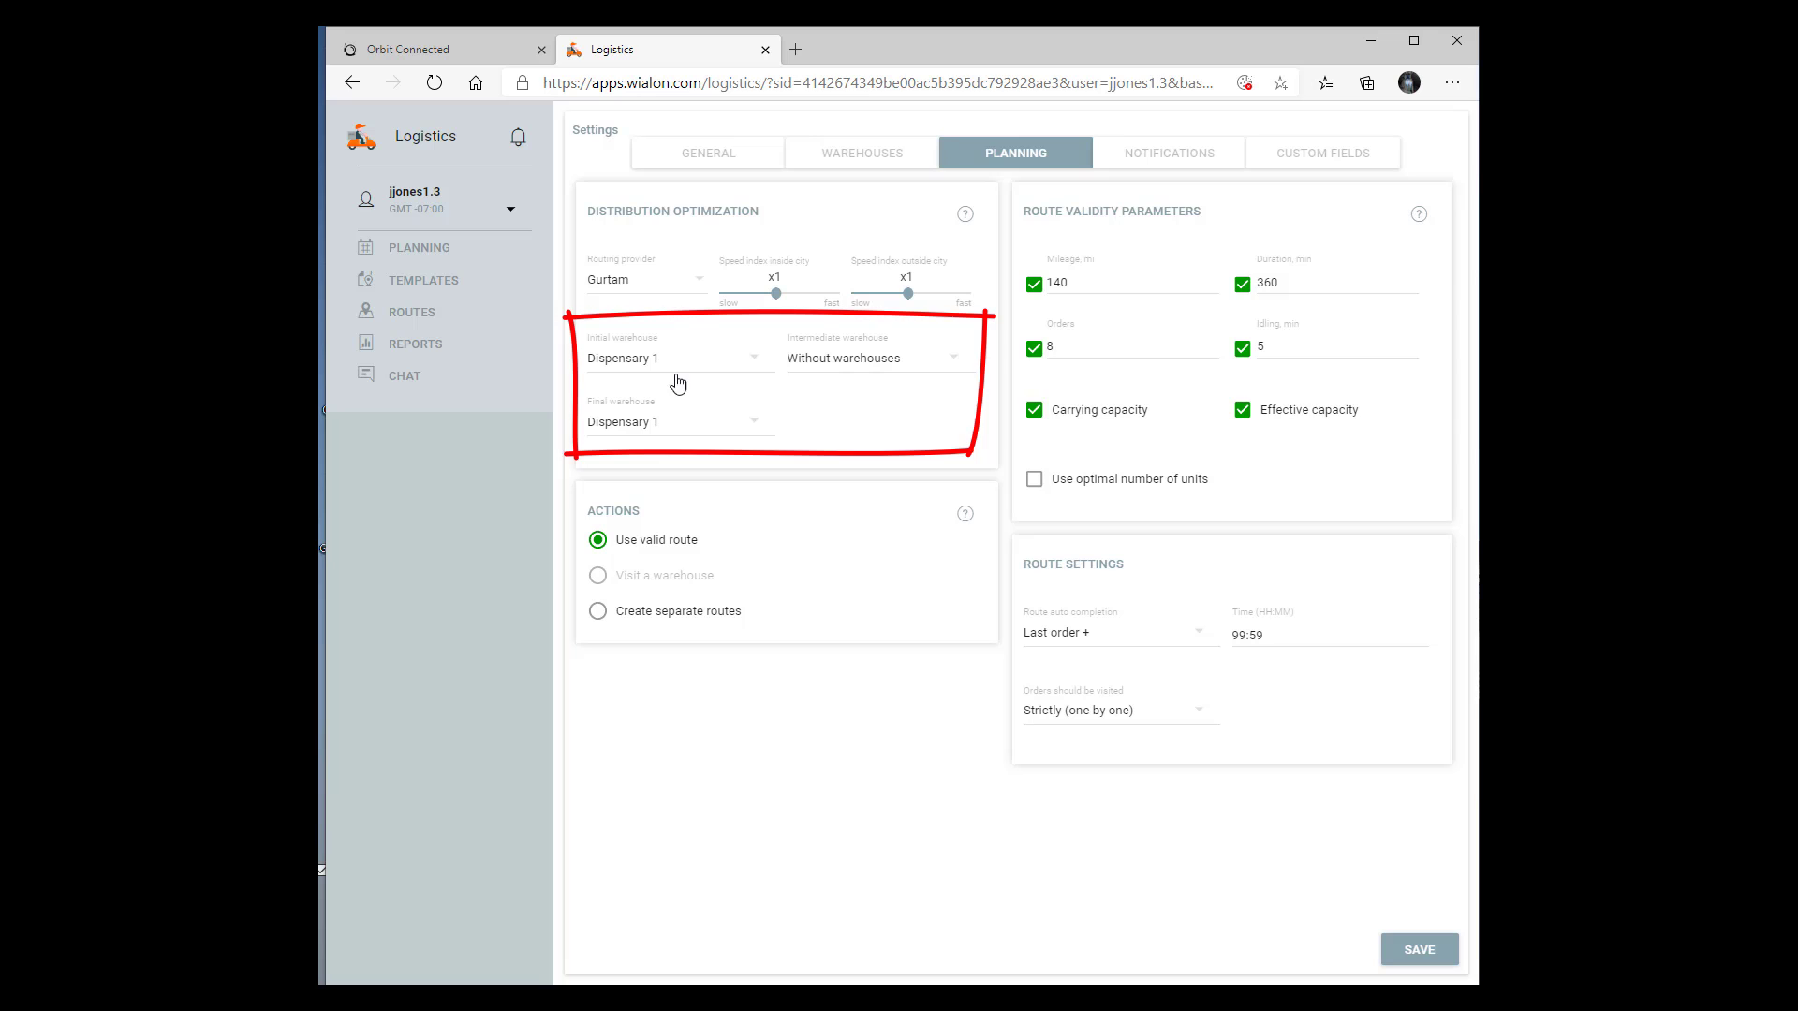
{"action": "left_click", "coordinate": [412, 251]}
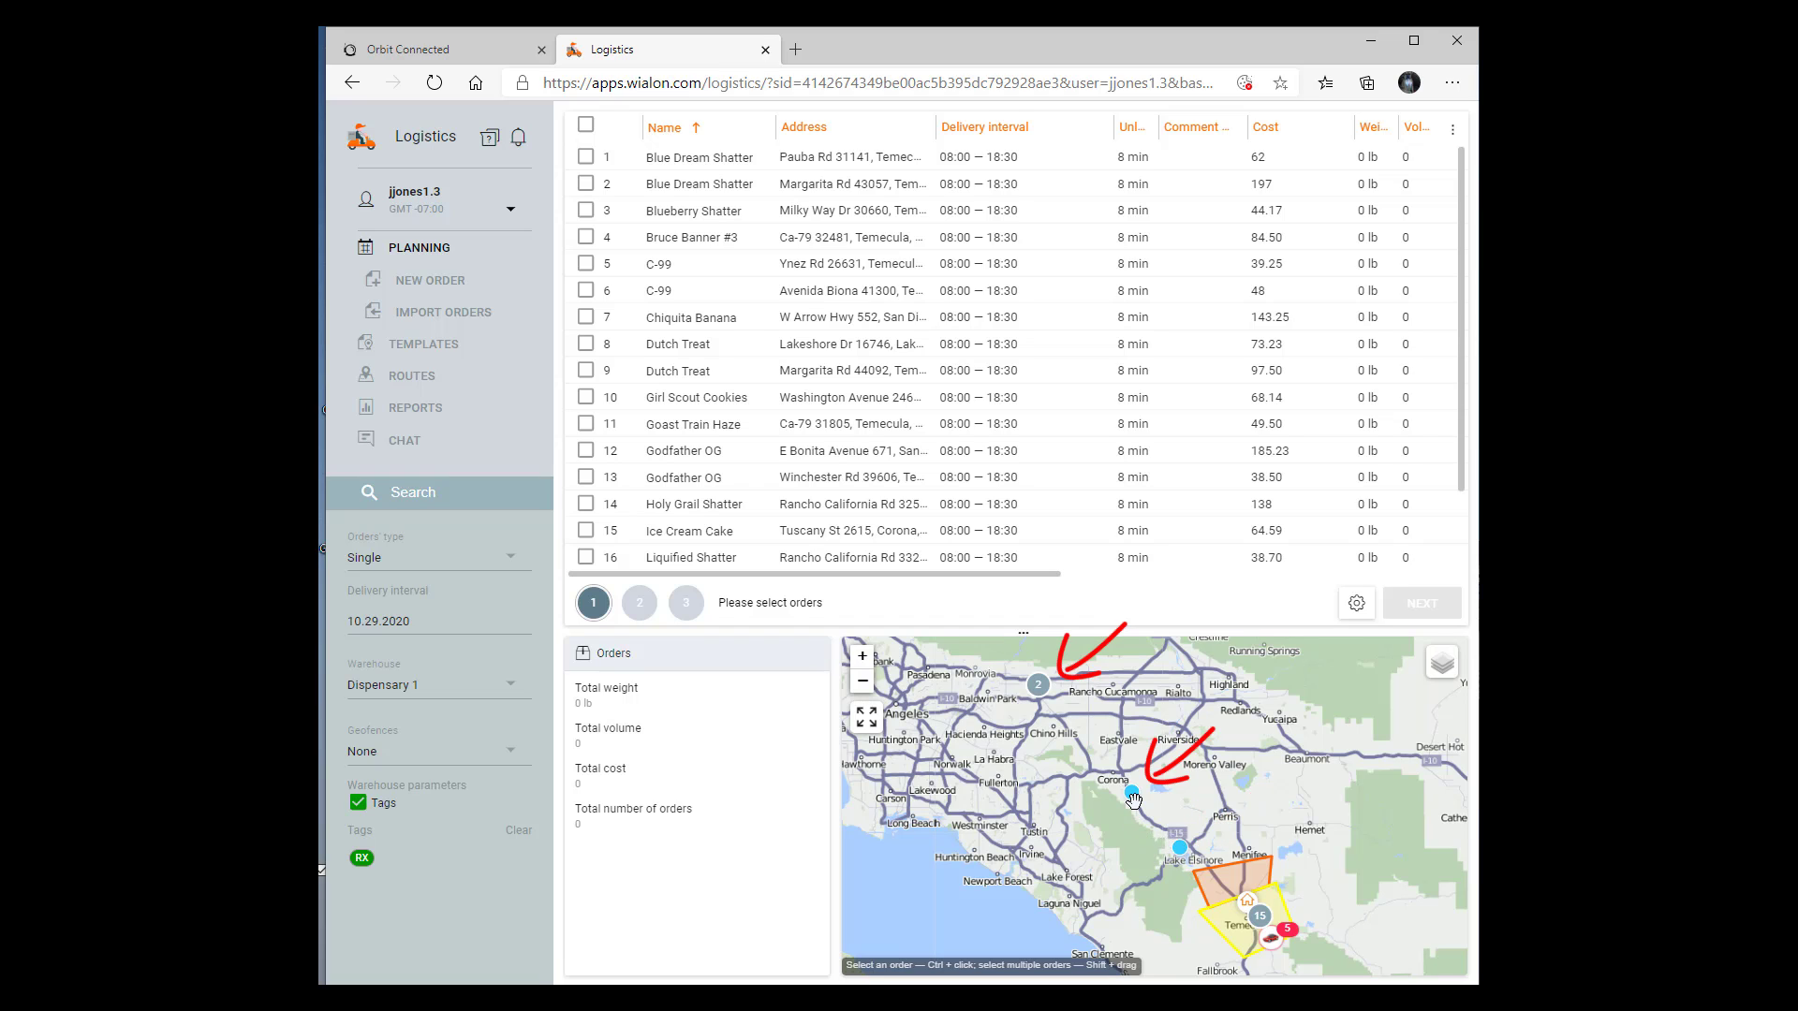
Examine on the map where the 10.29.2020 orders lie, from the San Dimas cluster to Corona and Temecula
{"action": "left_click", "coordinate": [1038, 684]}
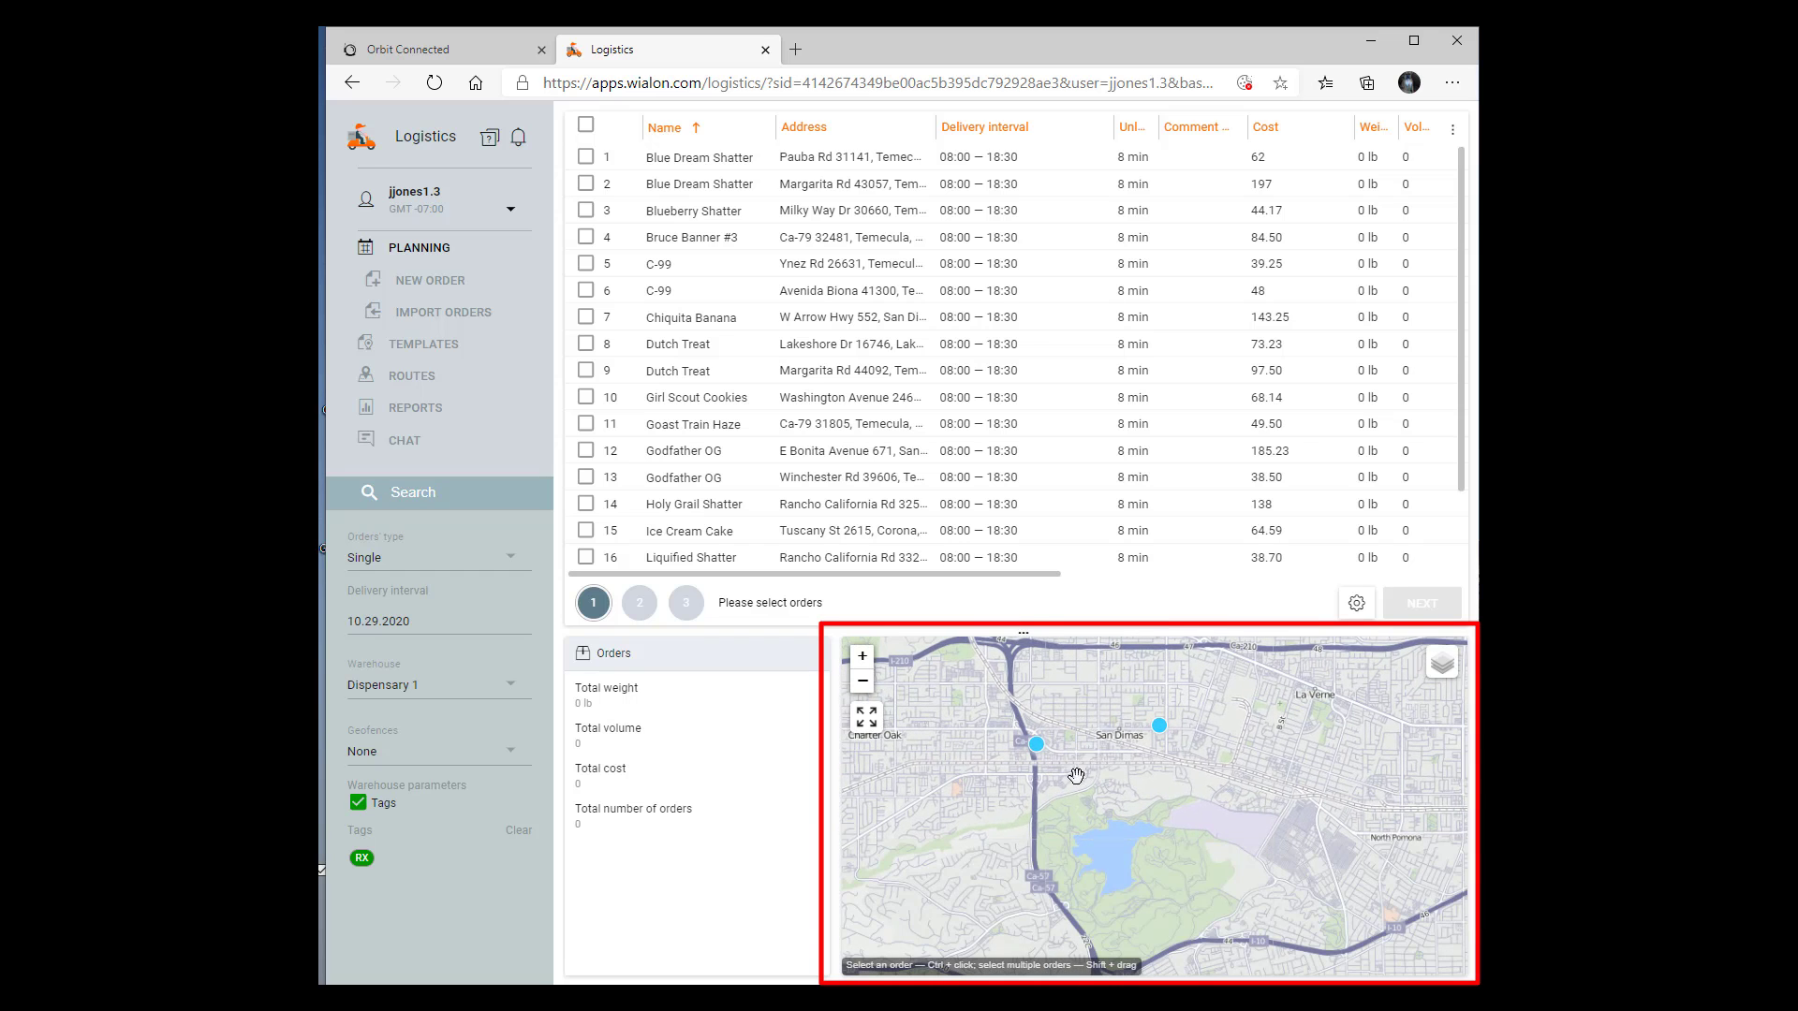
{"action": "scroll", "coordinate": [1090, 767], "scroll_direction": "down", "scroll_amount": 3}
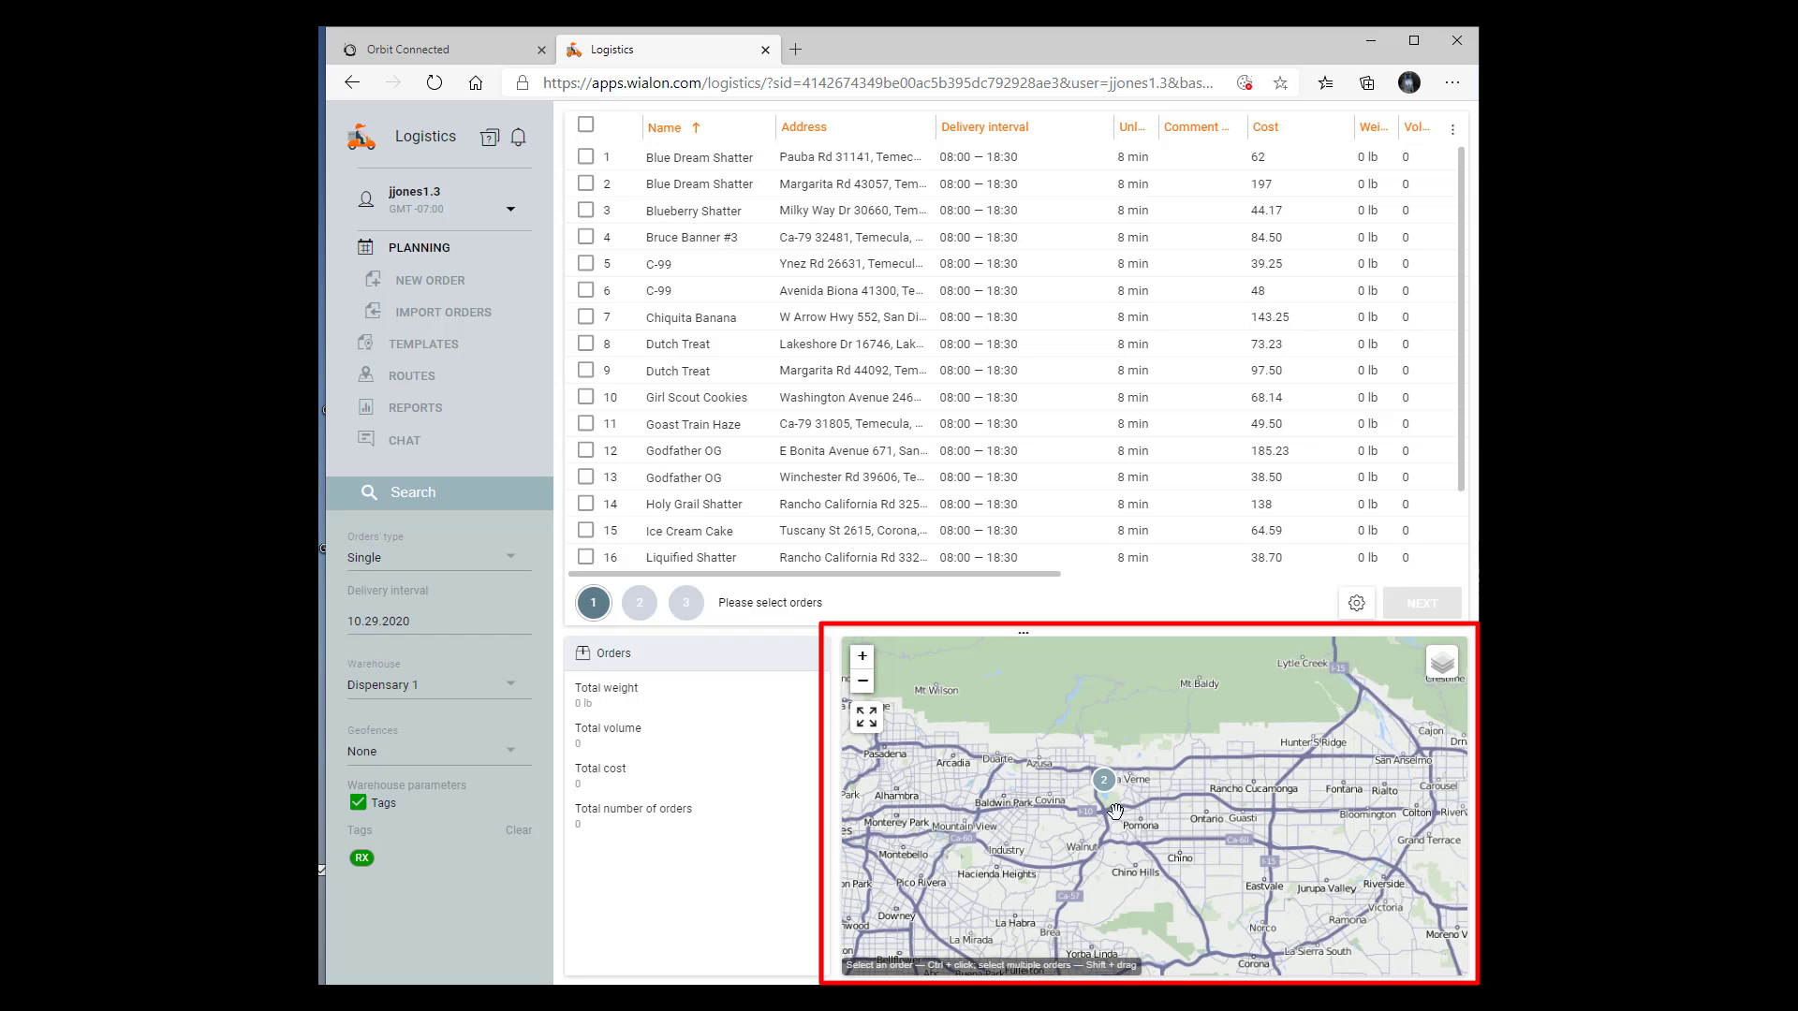
{"action": "scroll", "coordinate": [1114, 807], "scroll_direction": "down", "scroll_amount": 2}
{"action": "scroll", "coordinate": [1116, 821], "scroll_direction": "up", "scroll_amount": 1}
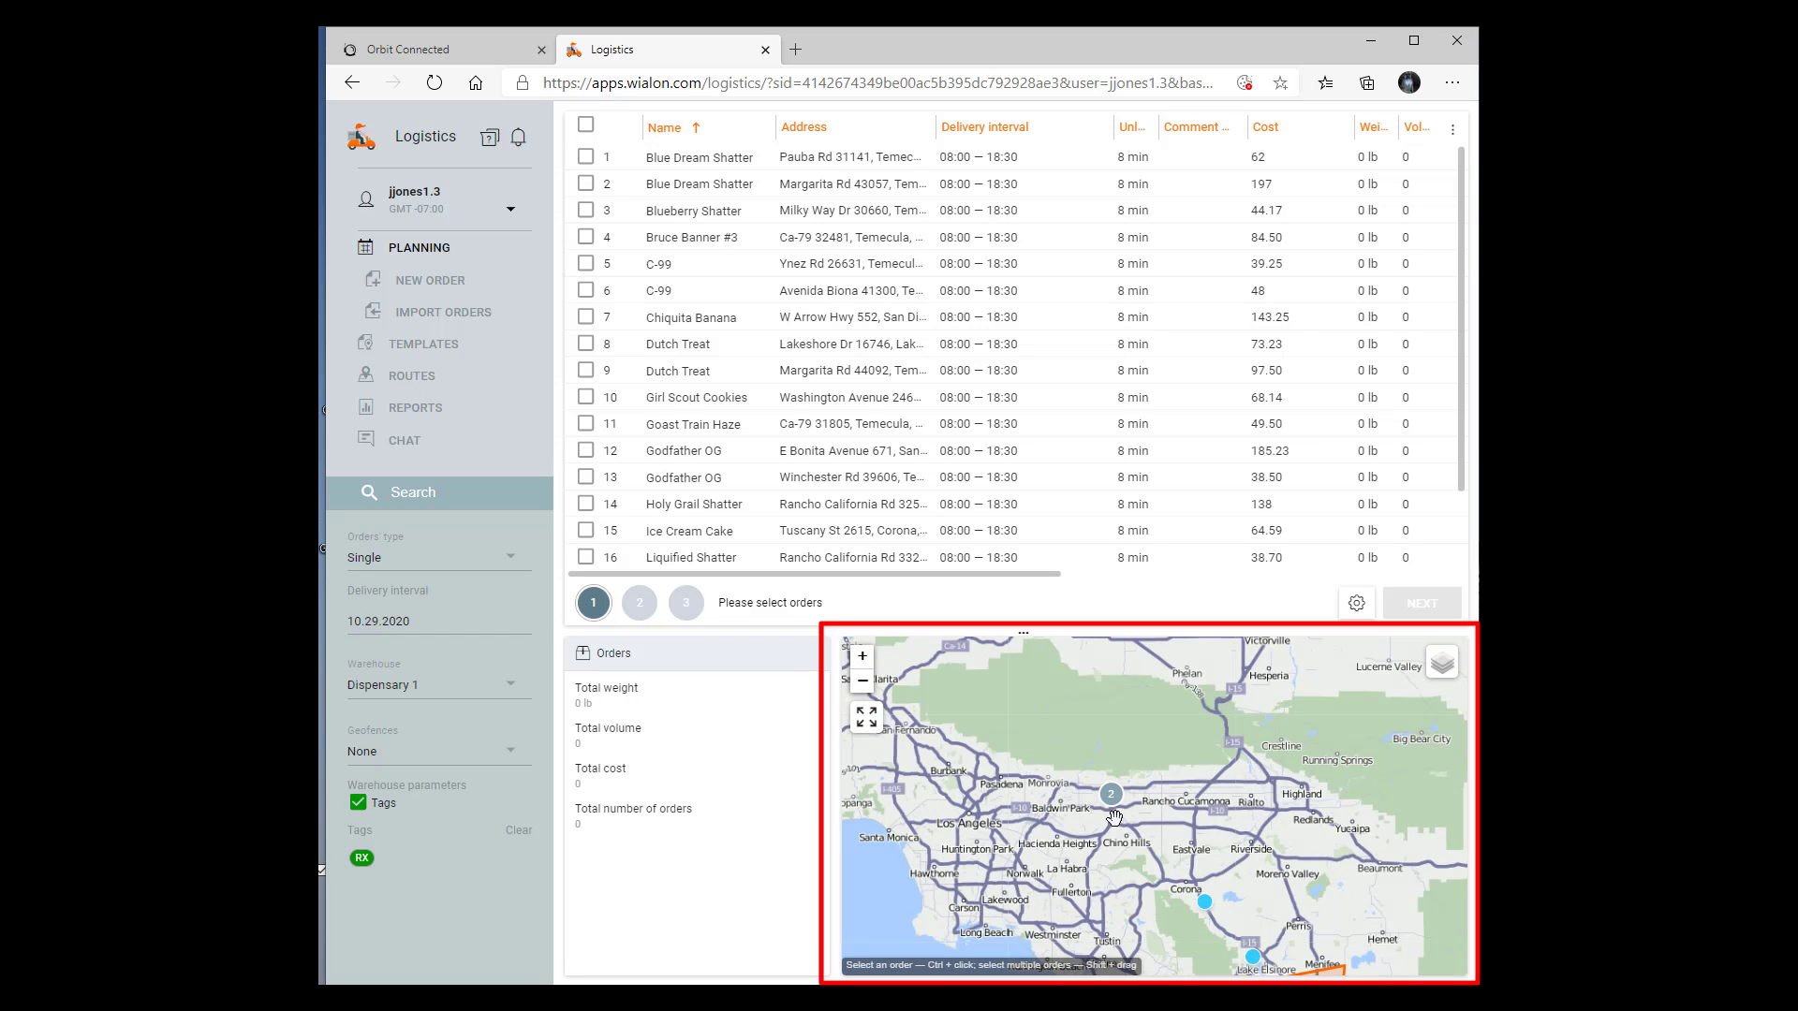
{"action": "left_click_drag", "start_coordinate": [1213, 841], "coordinate": [1119, 717]}
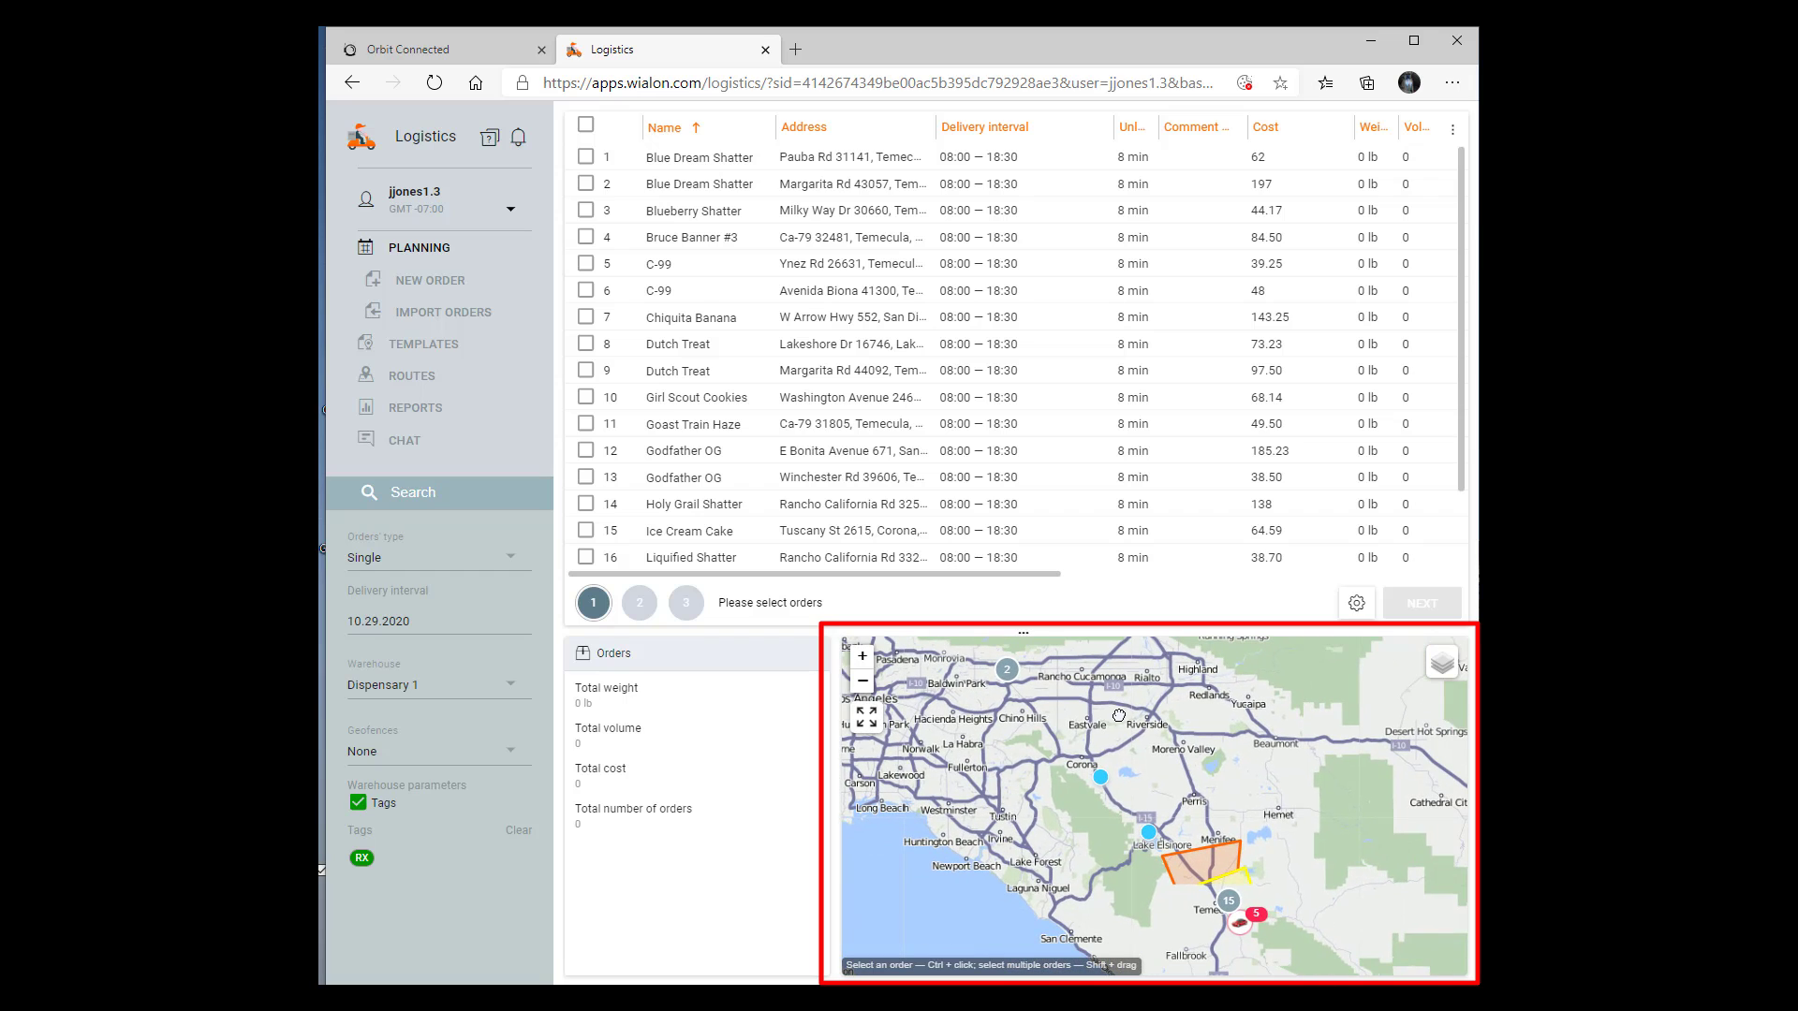
{"action": "left_click", "coordinate": [1006, 670]}
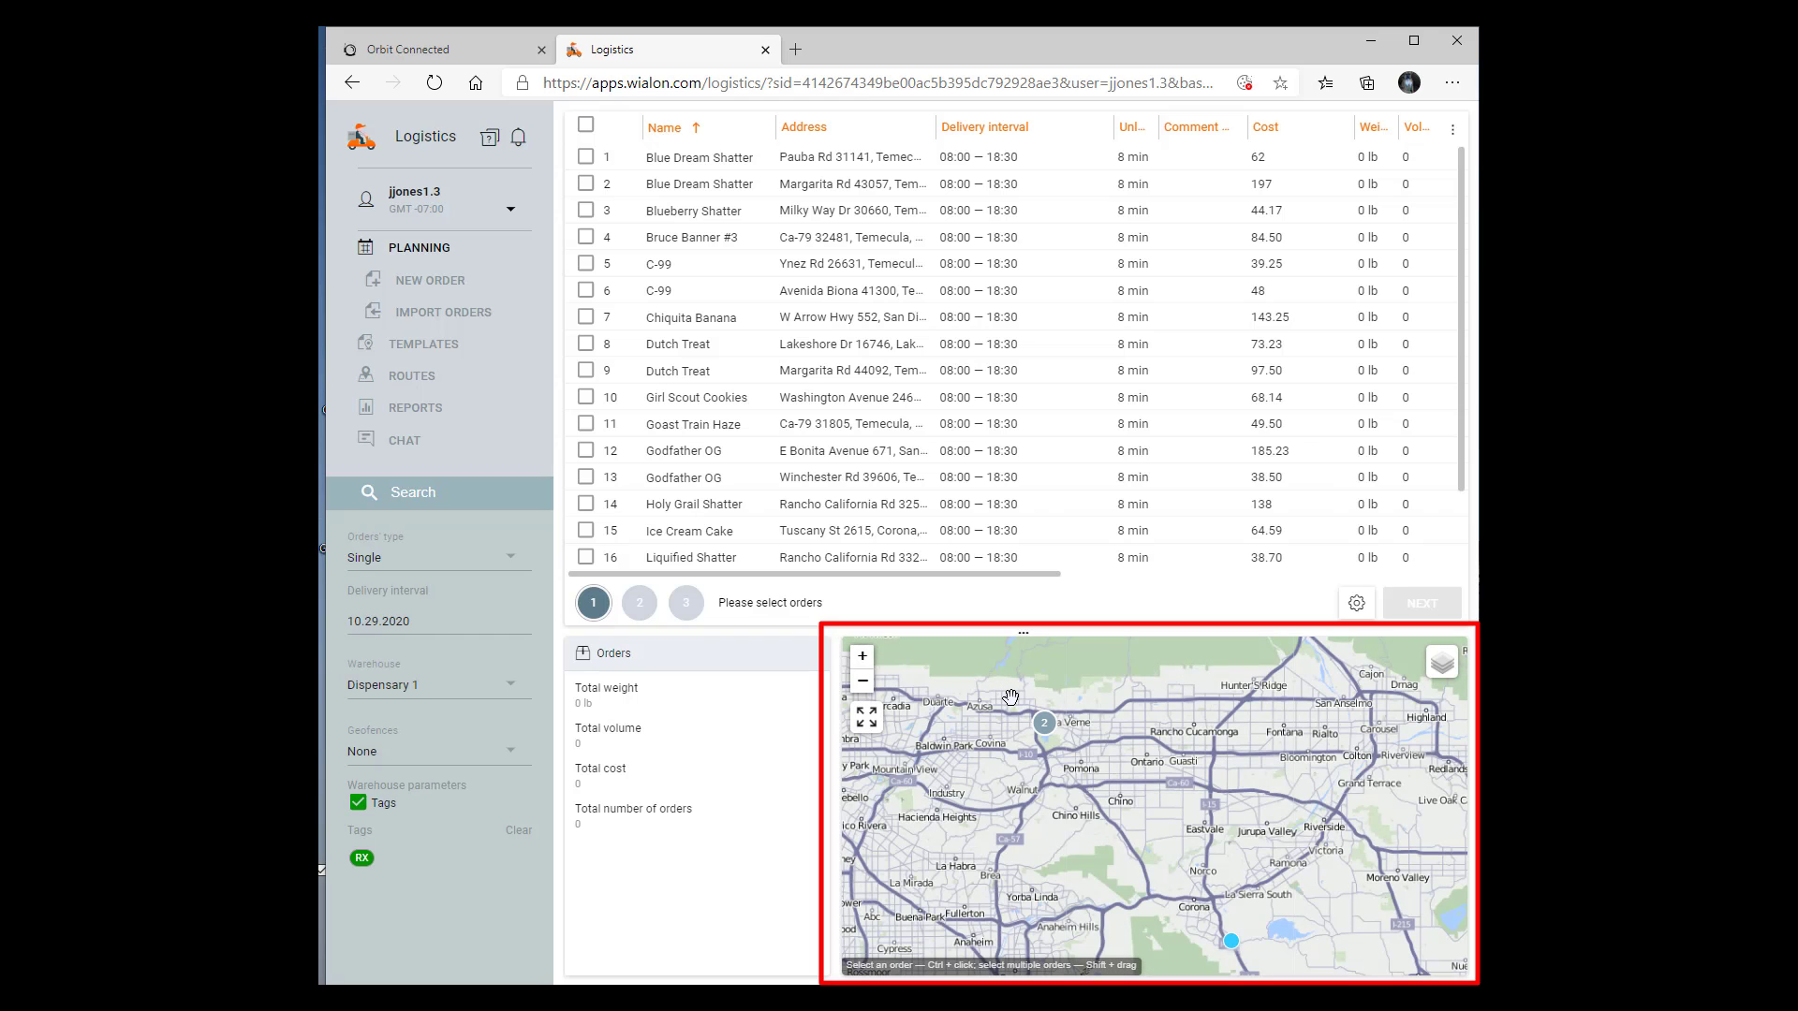
{"action": "scroll", "coordinate": [1010, 700], "scroll_direction": "down", "scroll_amount": 1}
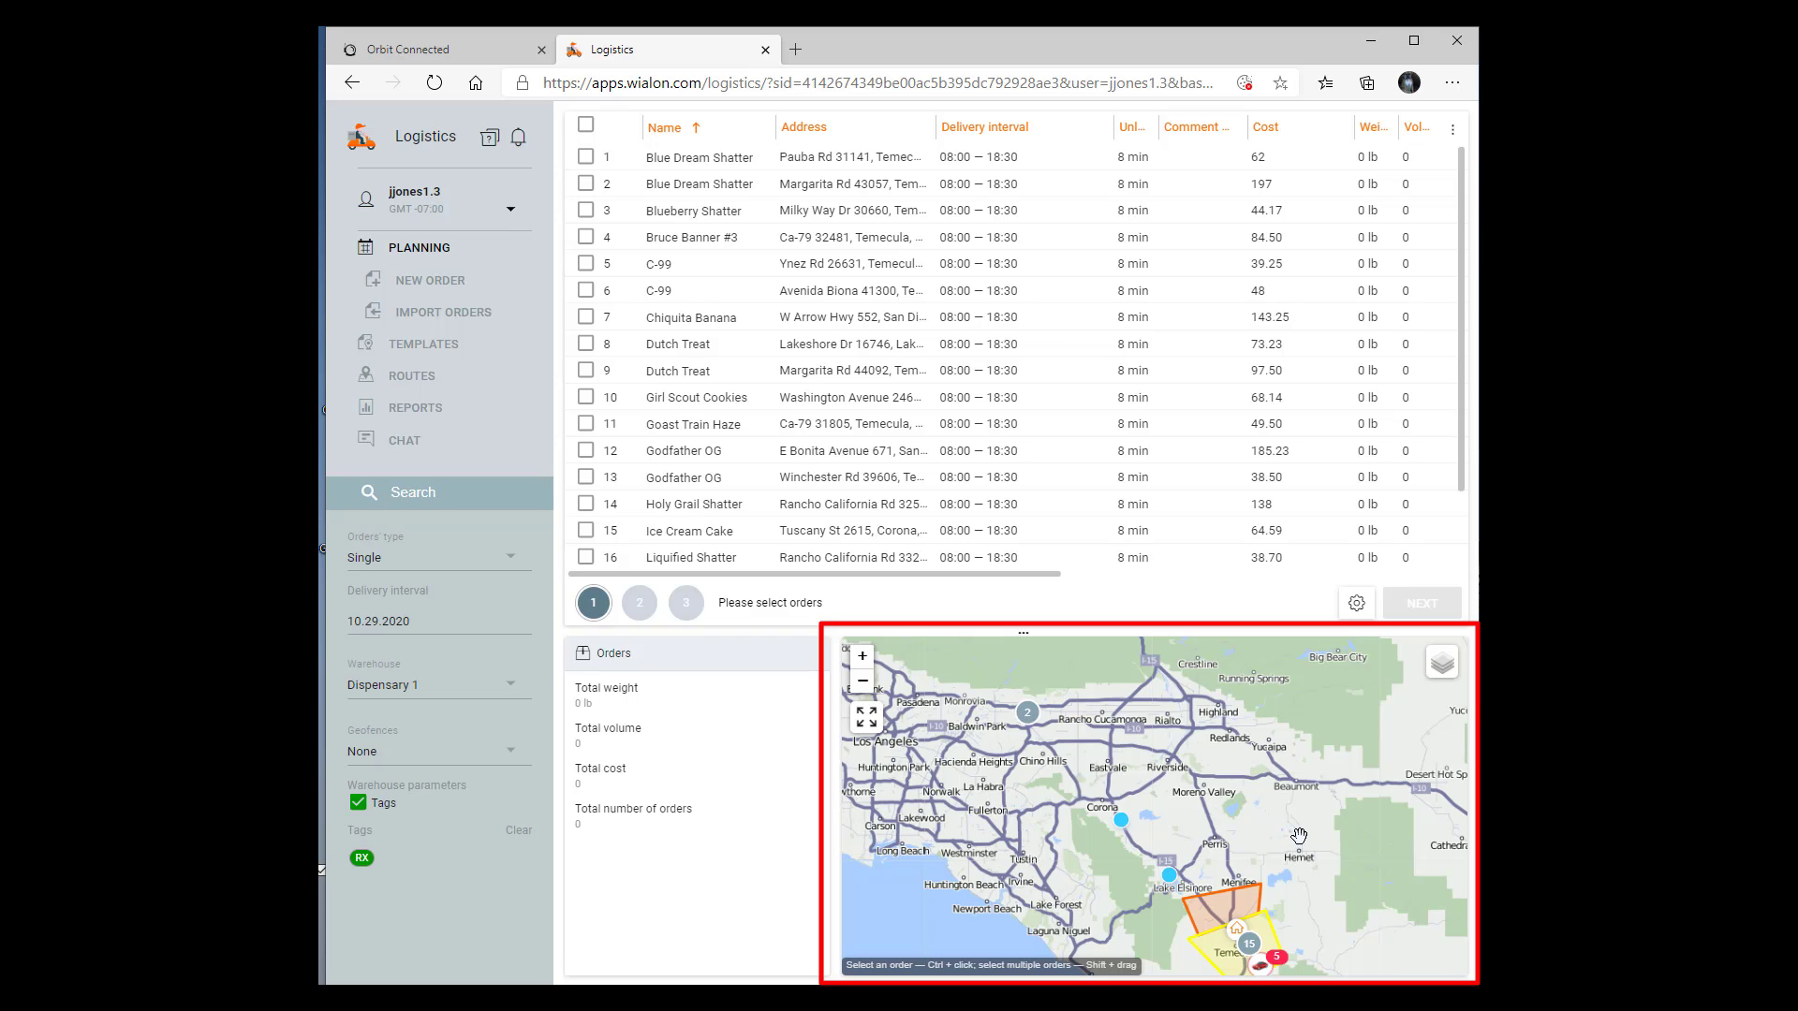
{"action": "left_click_drag", "start_coordinate": [1296, 835], "coordinate": [1272, 801]}
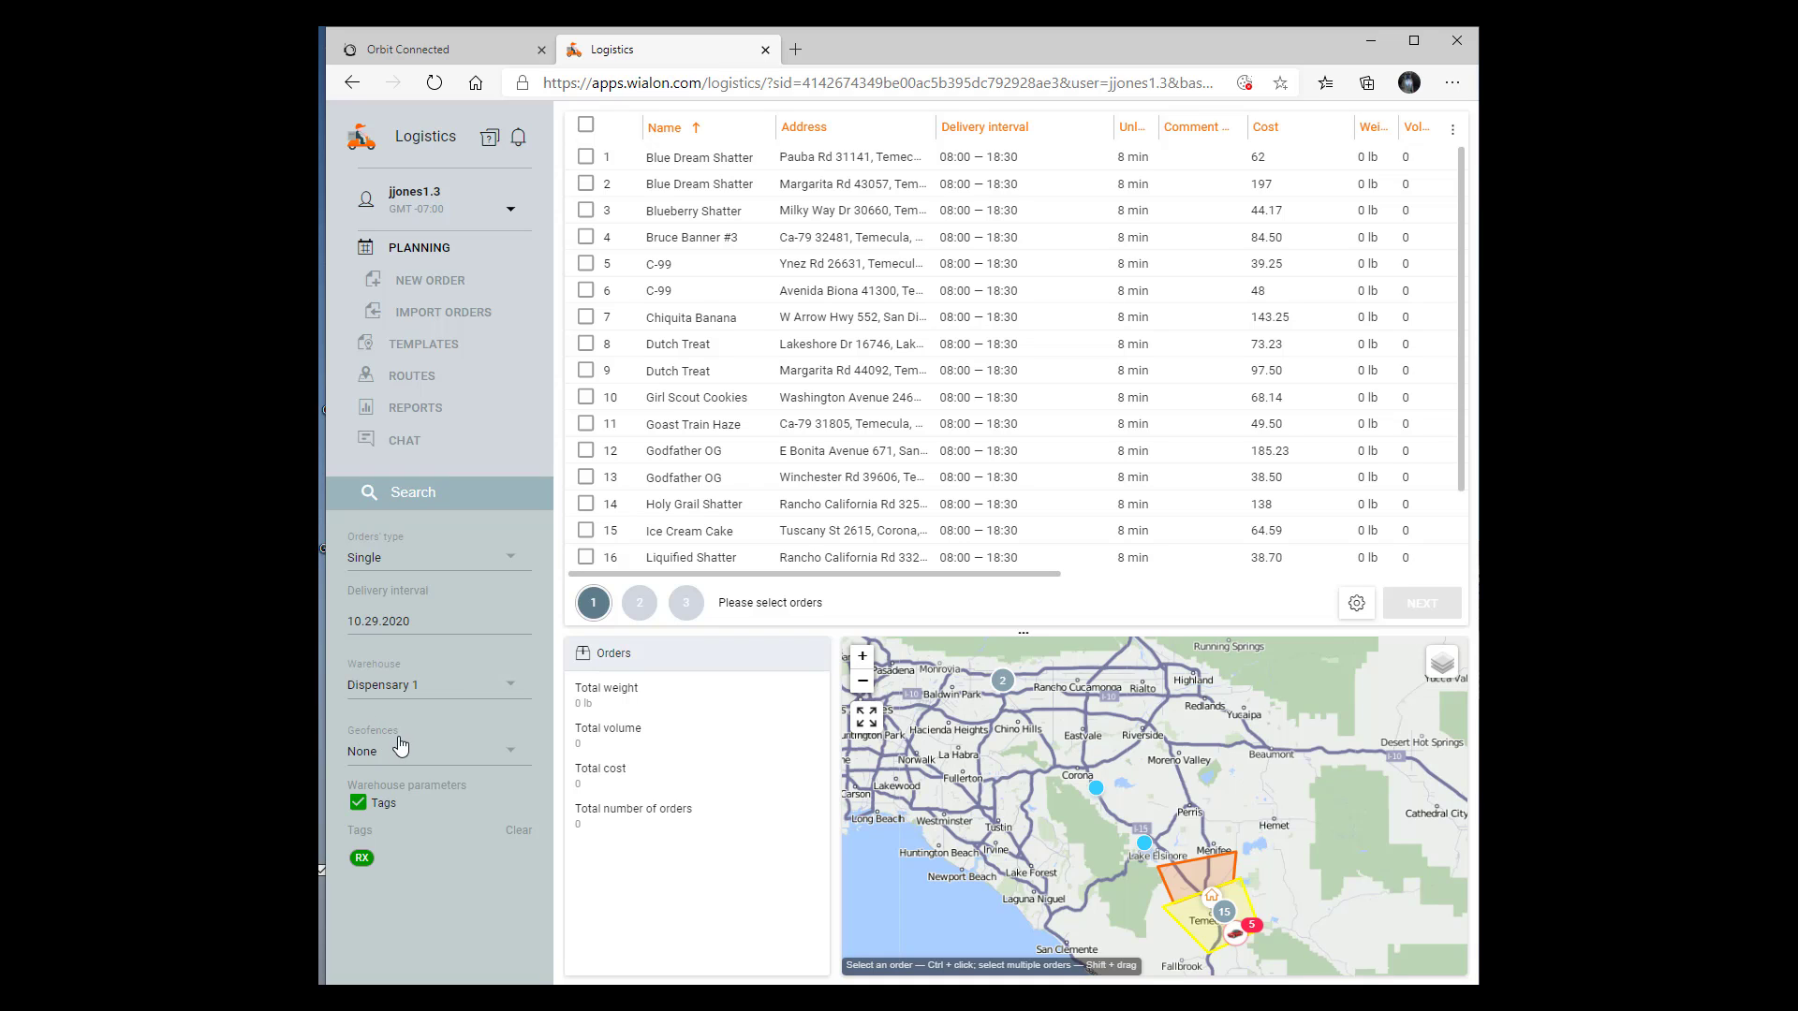
Filter the orders by the Murrieta & Wildomar and Temecula Delivery Area geofences and examine the filtered orders on the map
{"action": "left_click", "coordinate": [508, 752]}
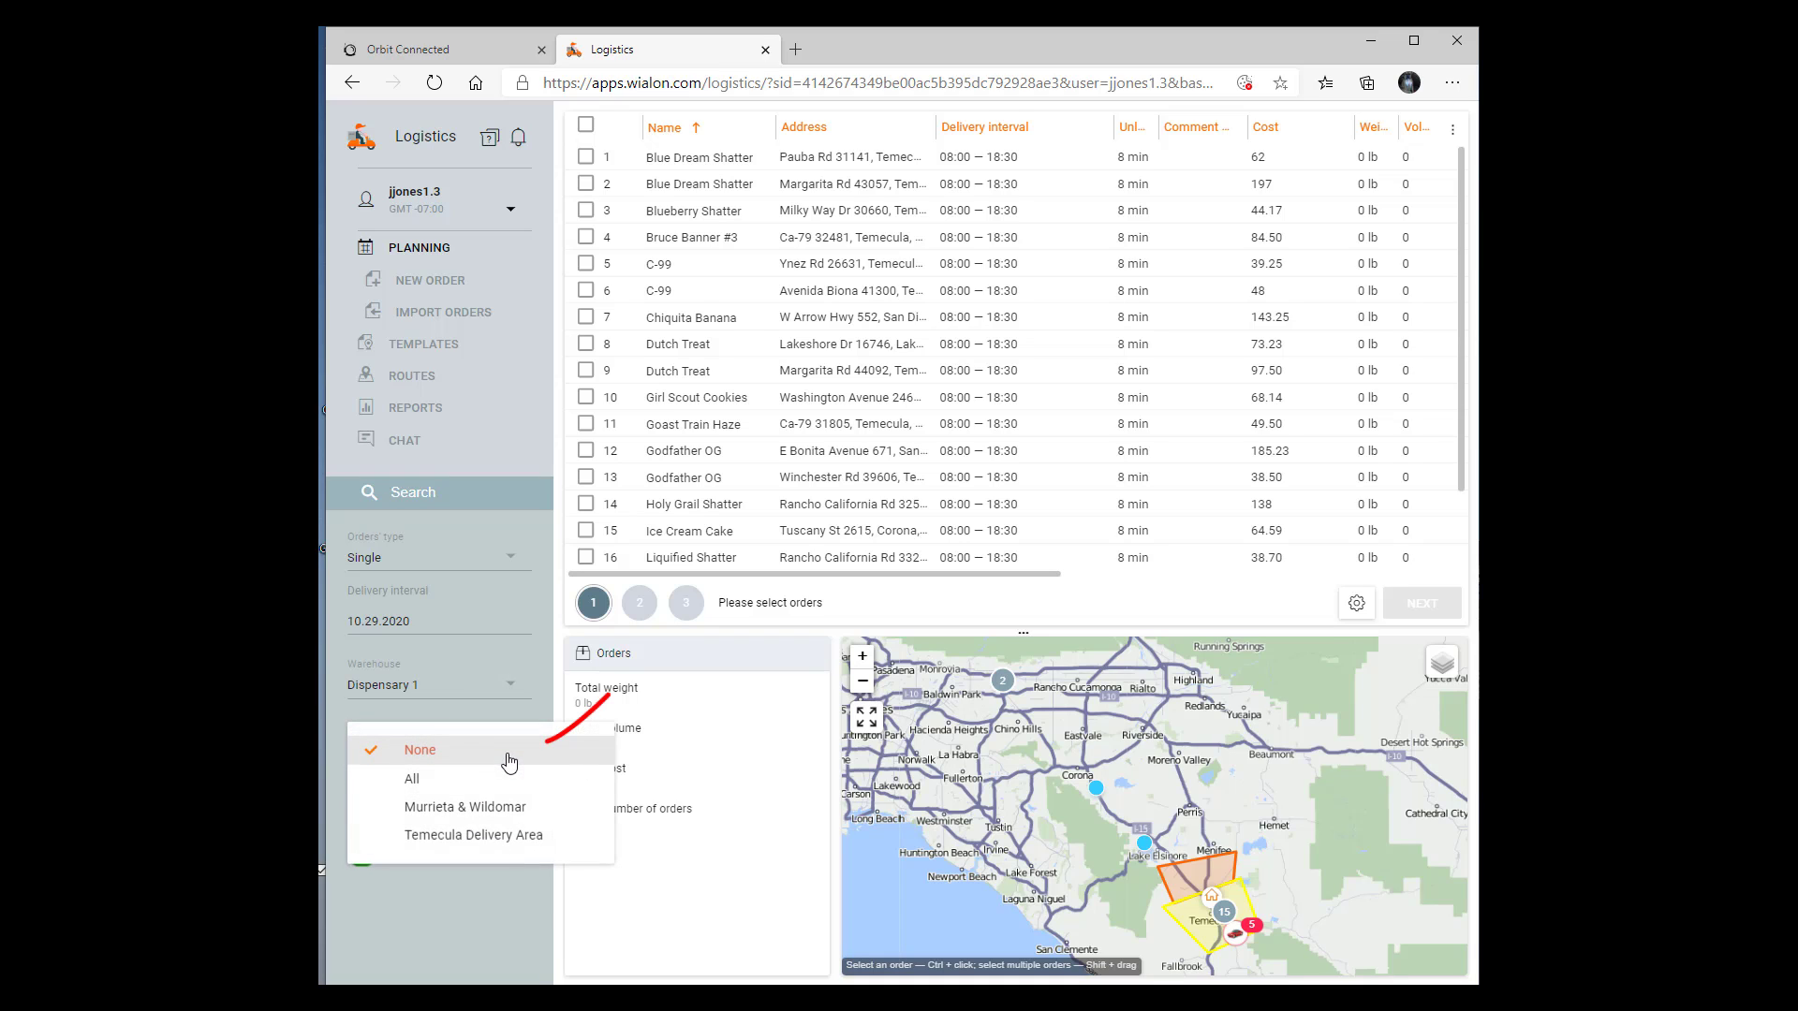
{"action": "left_click", "coordinate": [417, 781]}
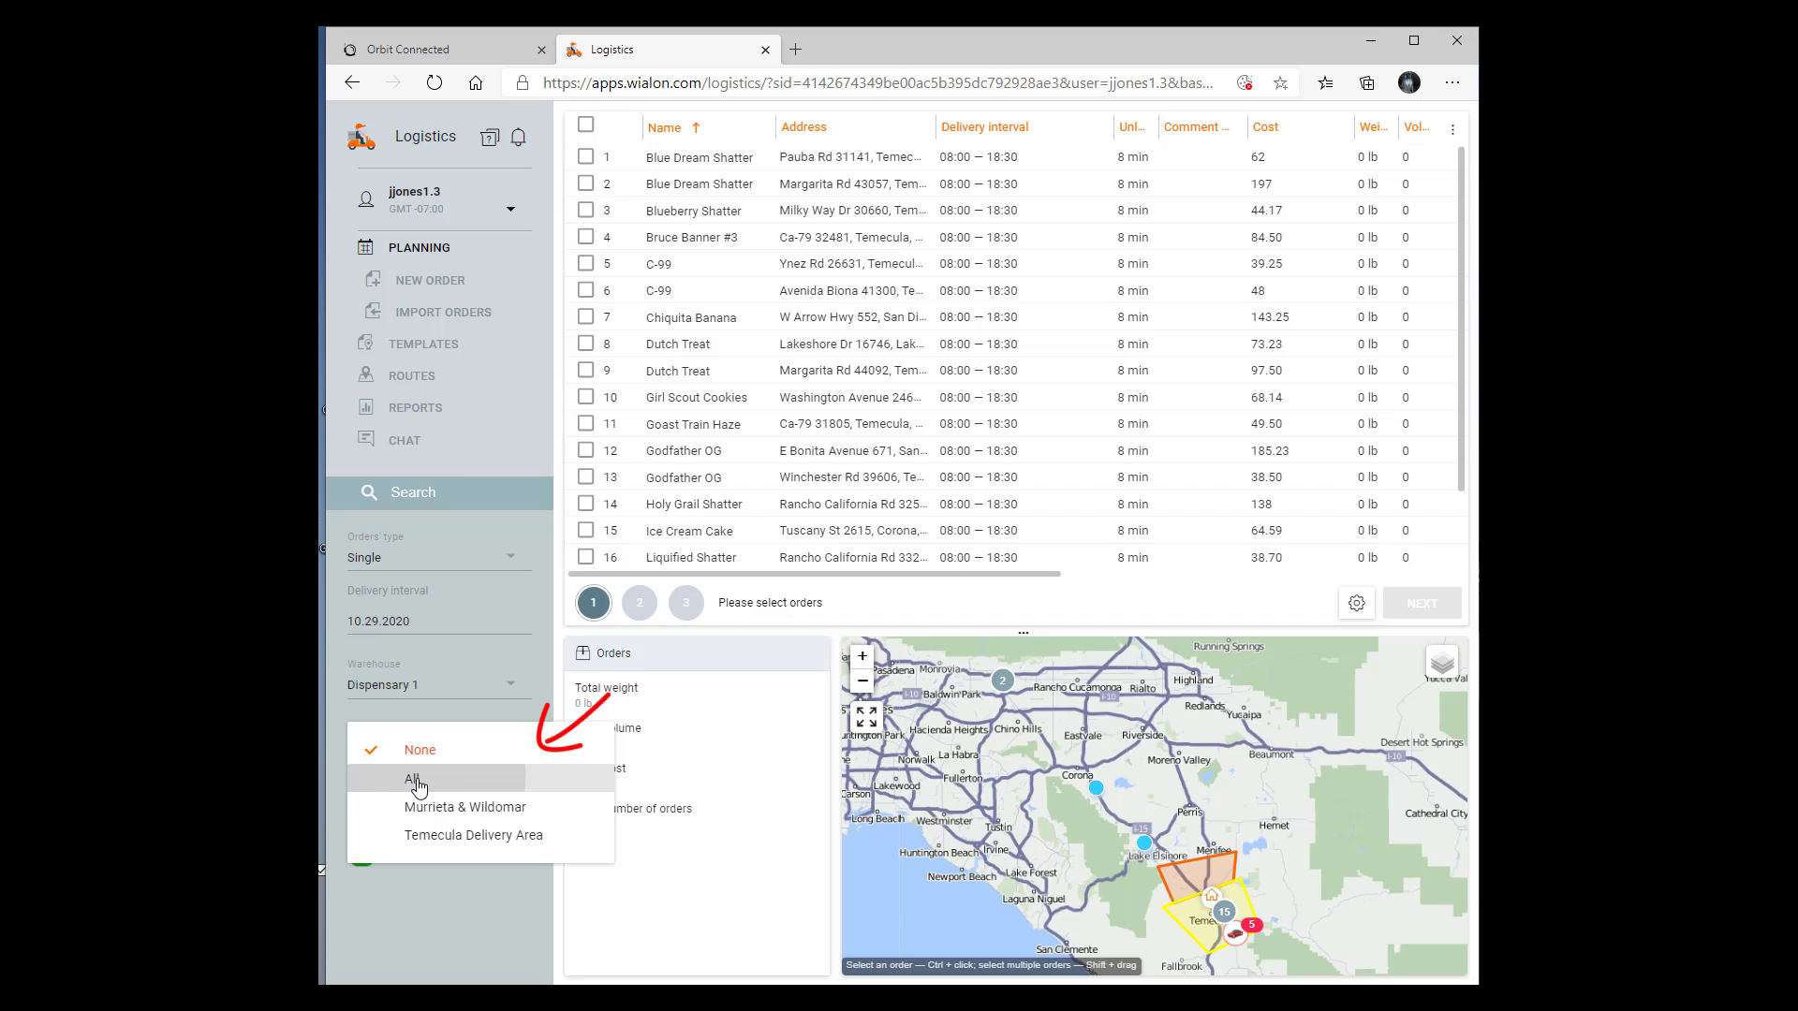
{"action": "left_click", "coordinate": [423, 806]}
{"action": "left_click", "coordinate": [429, 834]}
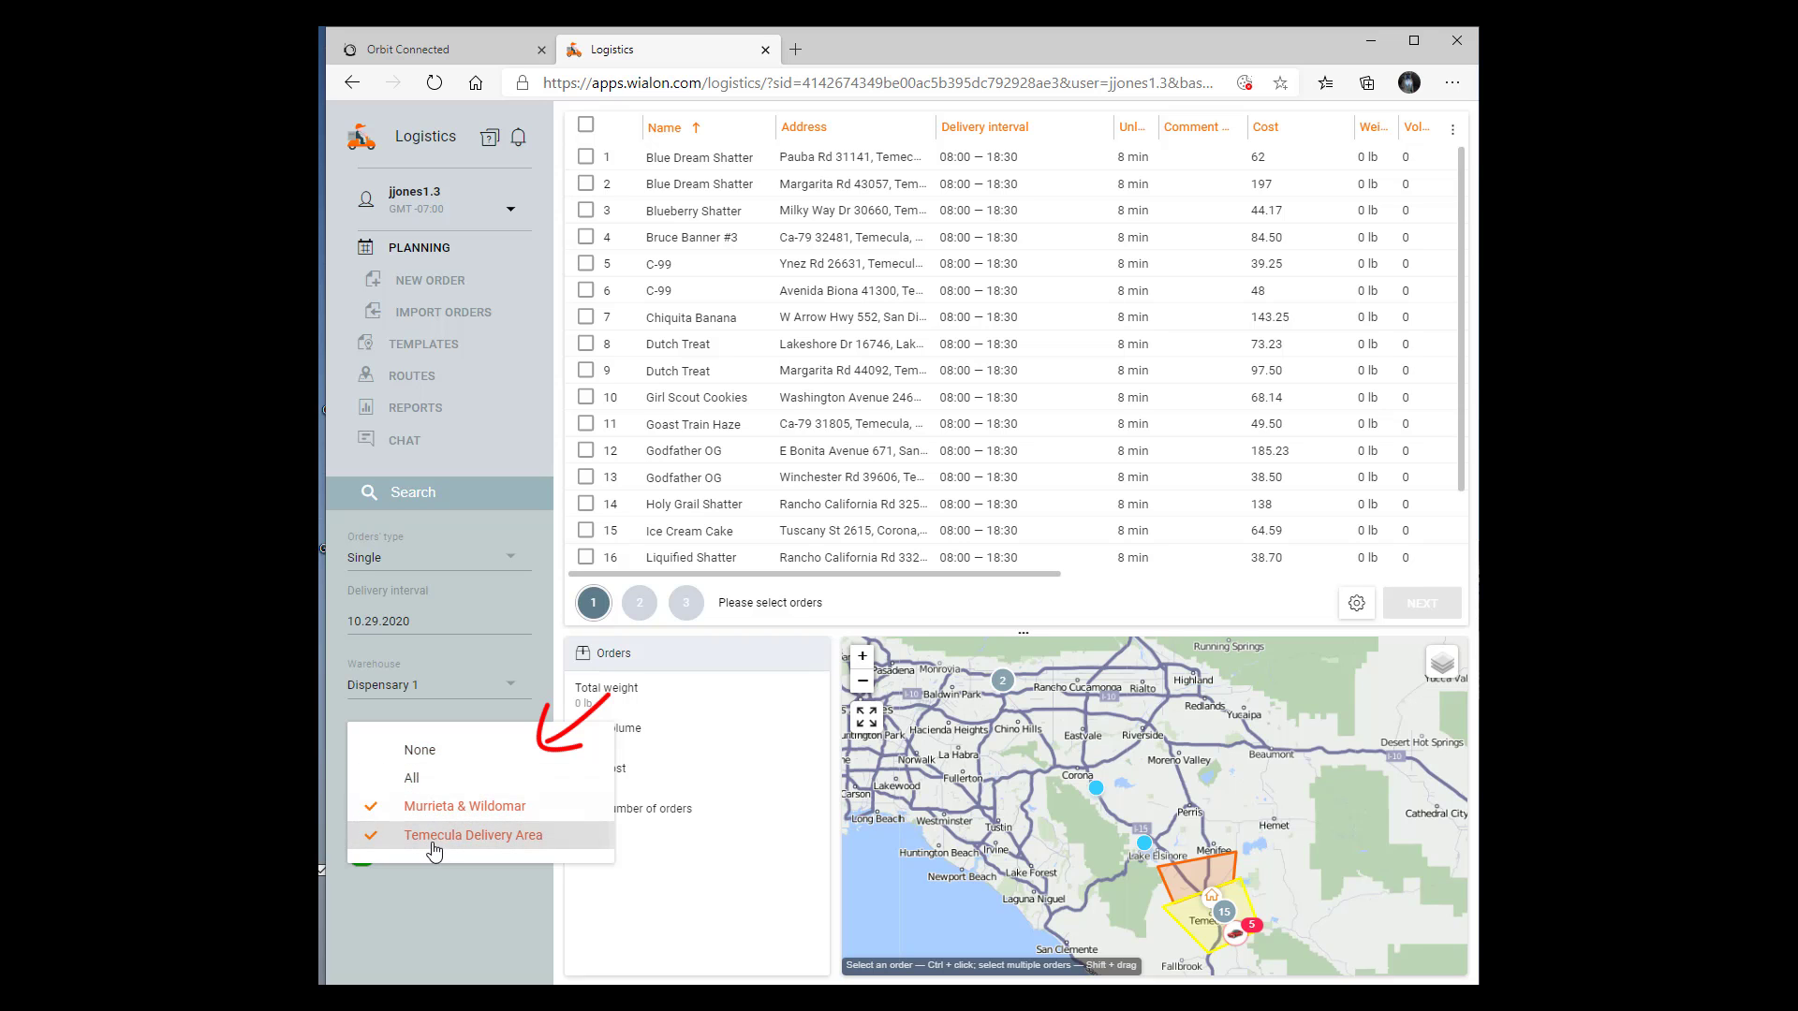
{"action": "left_click", "coordinate": [457, 890]}
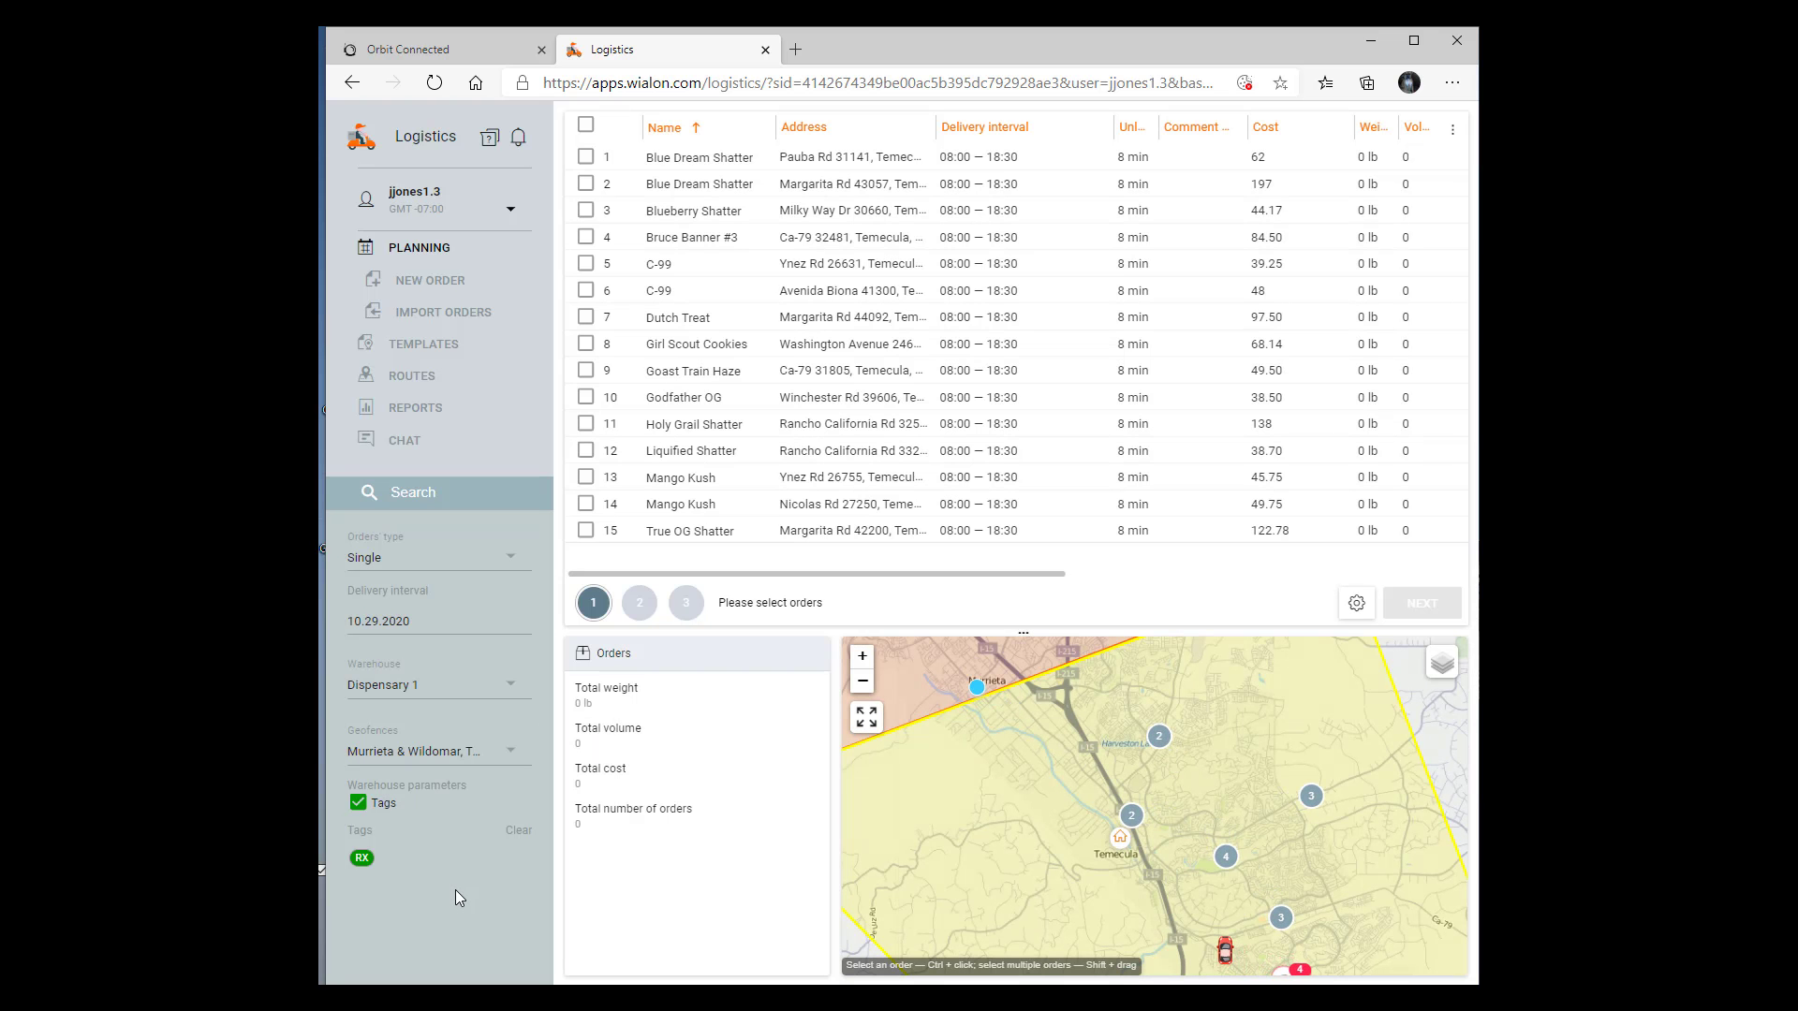
{"action": "scroll", "coordinate": [908, 878], "scroll_direction": "down", "scroll_amount": 3}
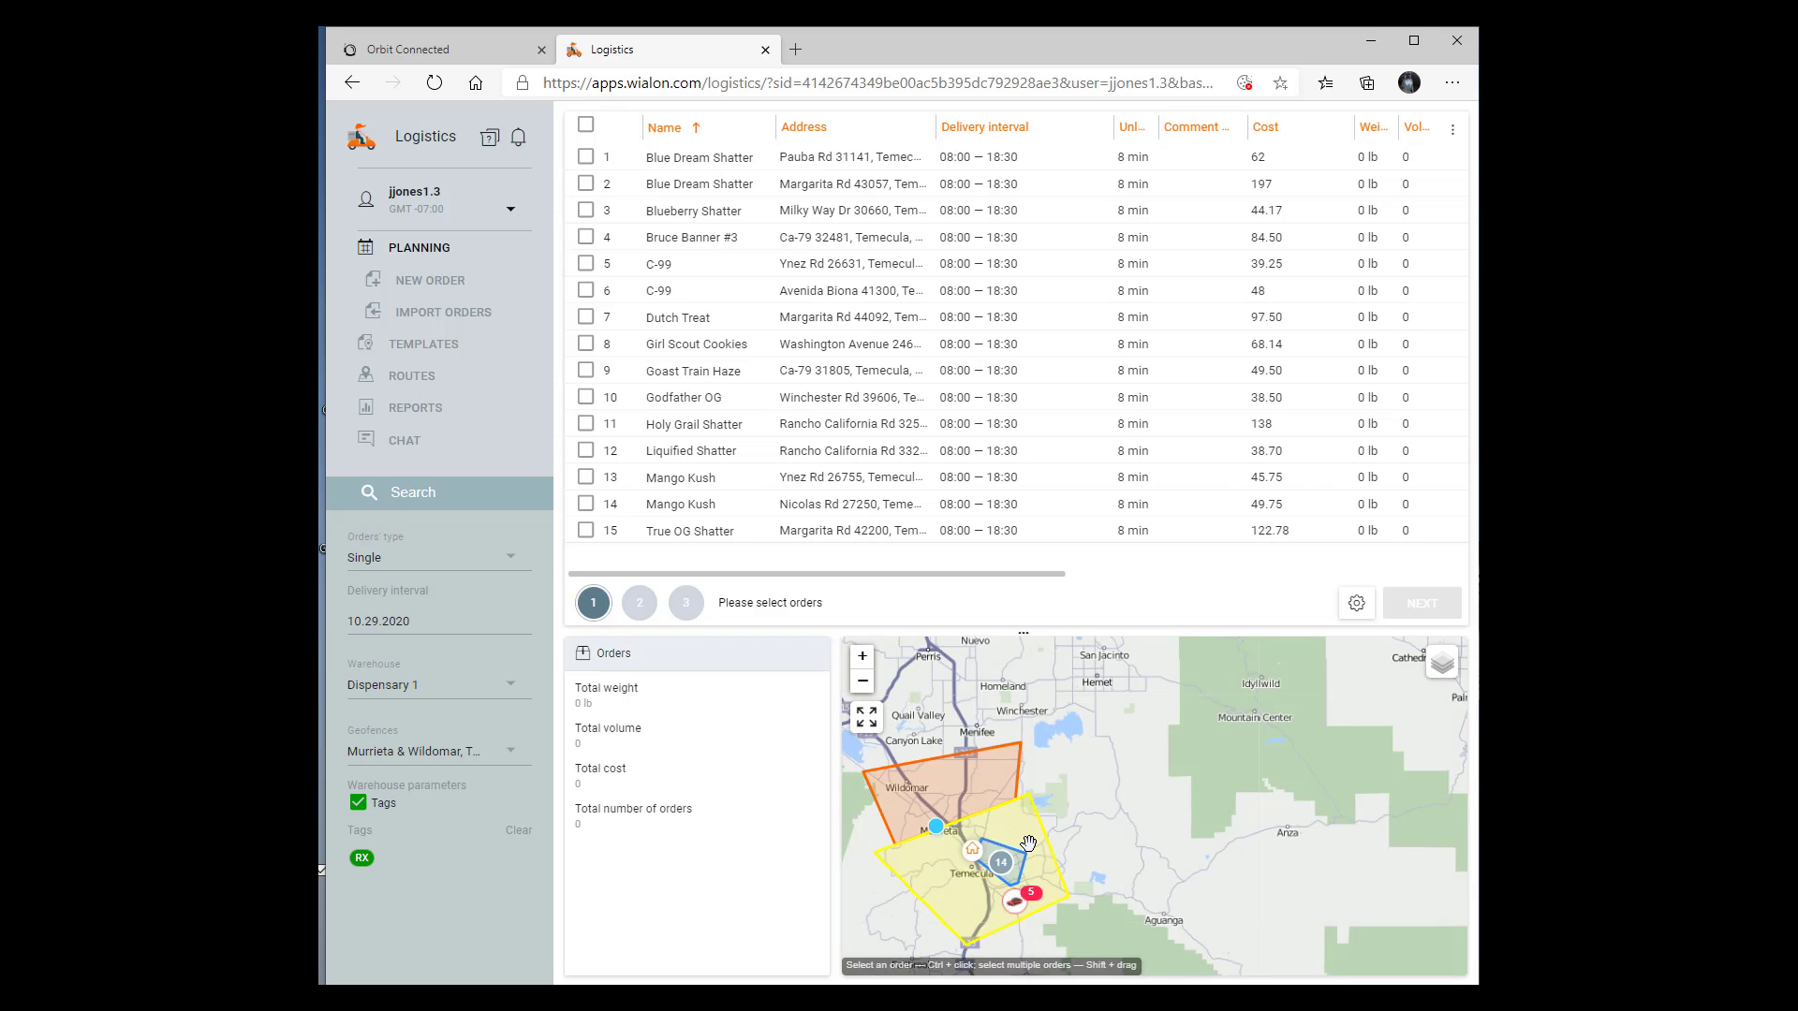
{"action": "left_click_drag", "start_coordinate": [889, 774], "coordinate": [1046, 801]}
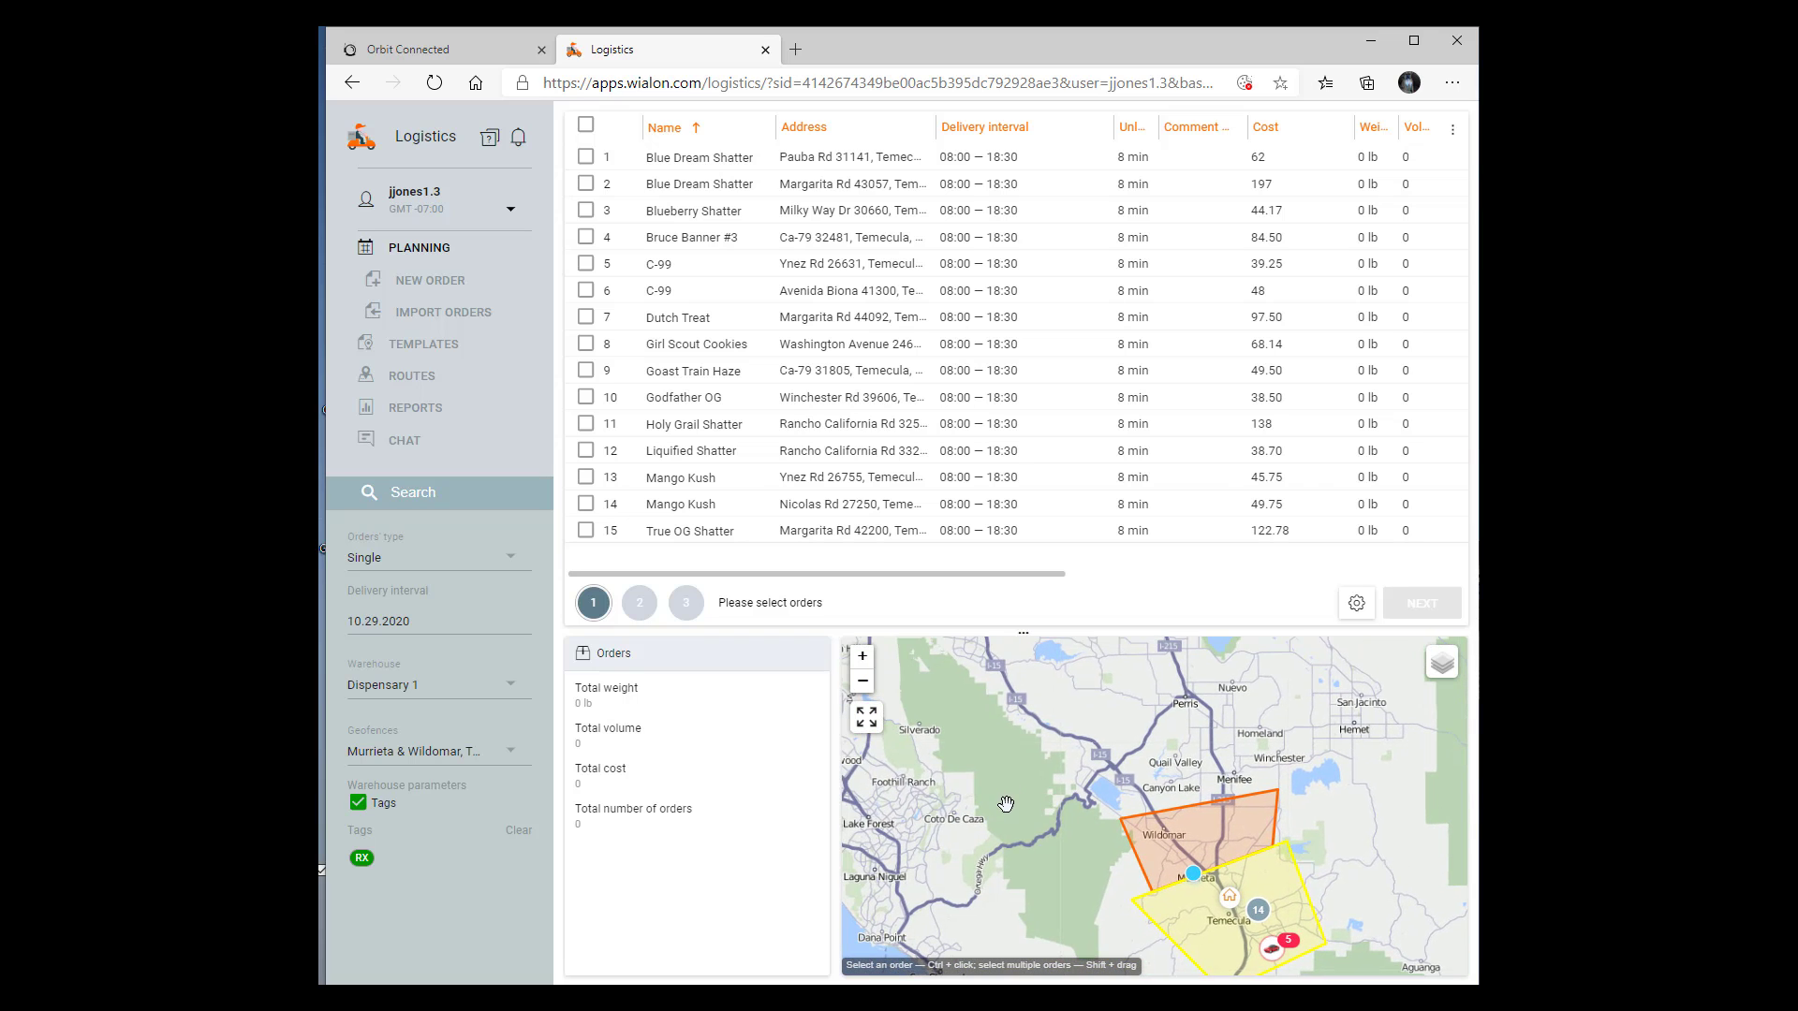
{"action": "scroll", "coordinate": [1009, 800], "scroll_direction": "down", "scroll_amount": 1}
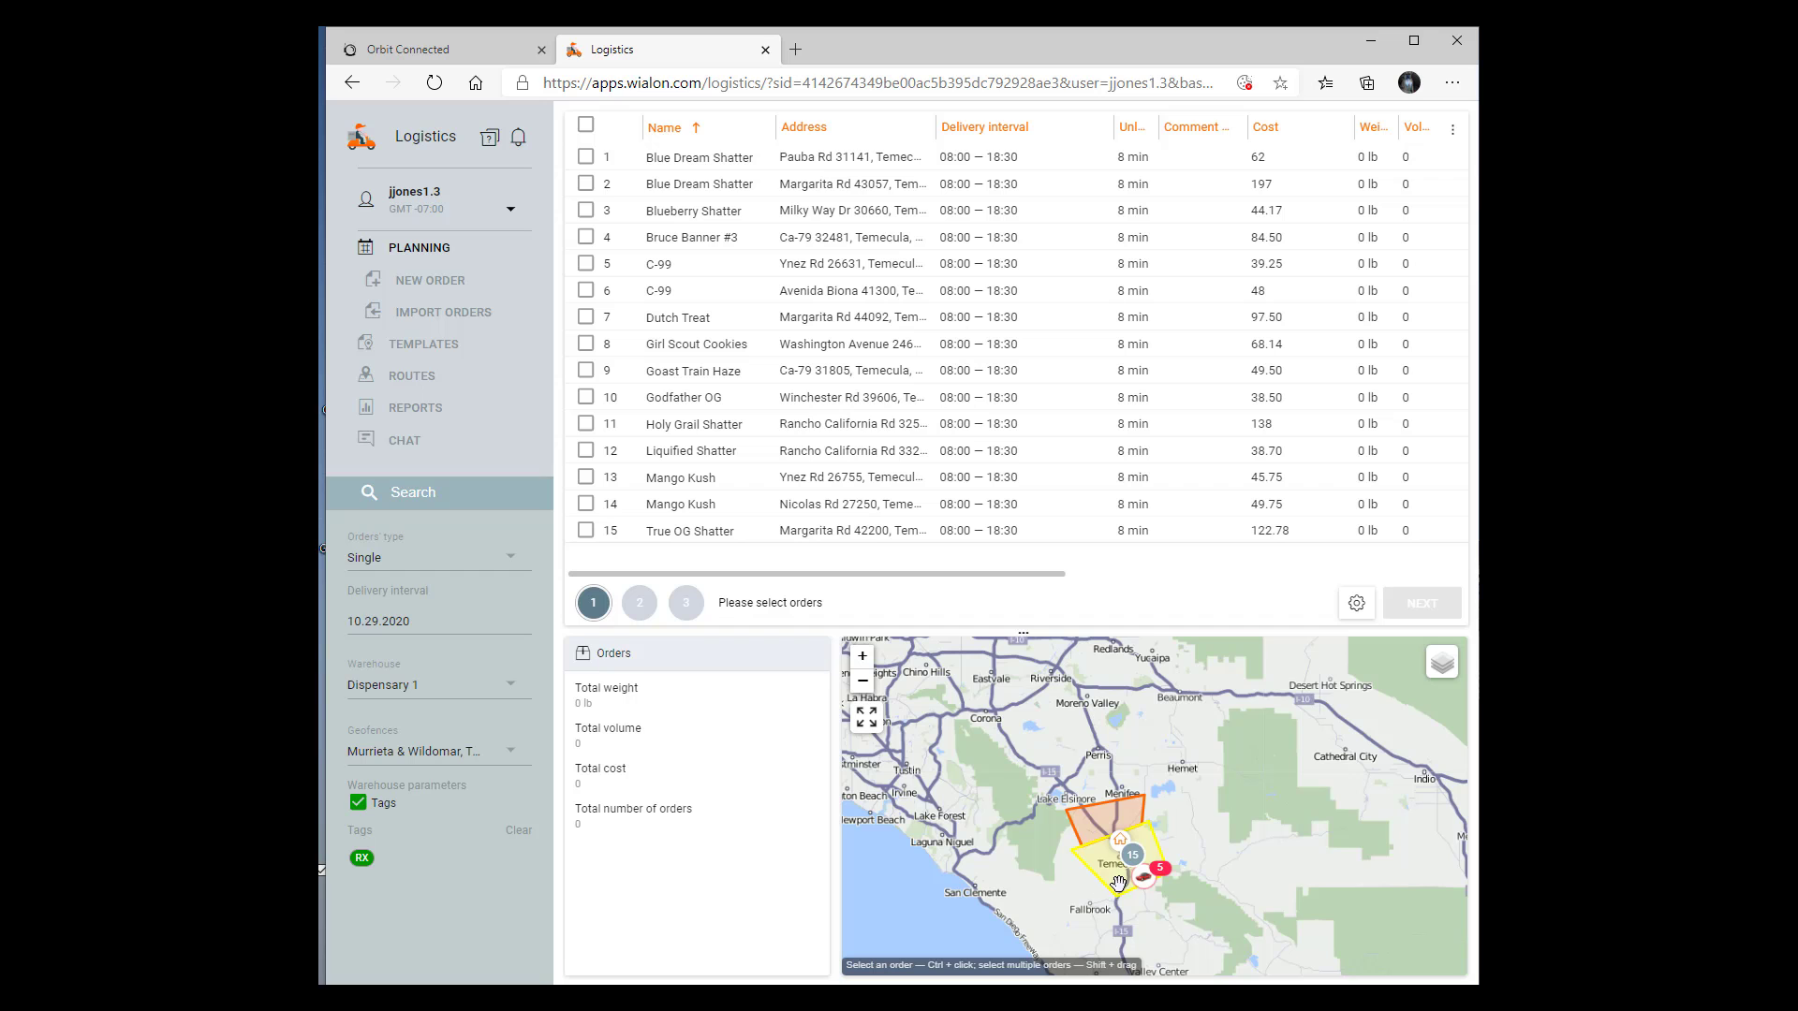
{"action": "left_click_drag", "start_coordinate": [905, 788], "coordinate": [1033, 793]}
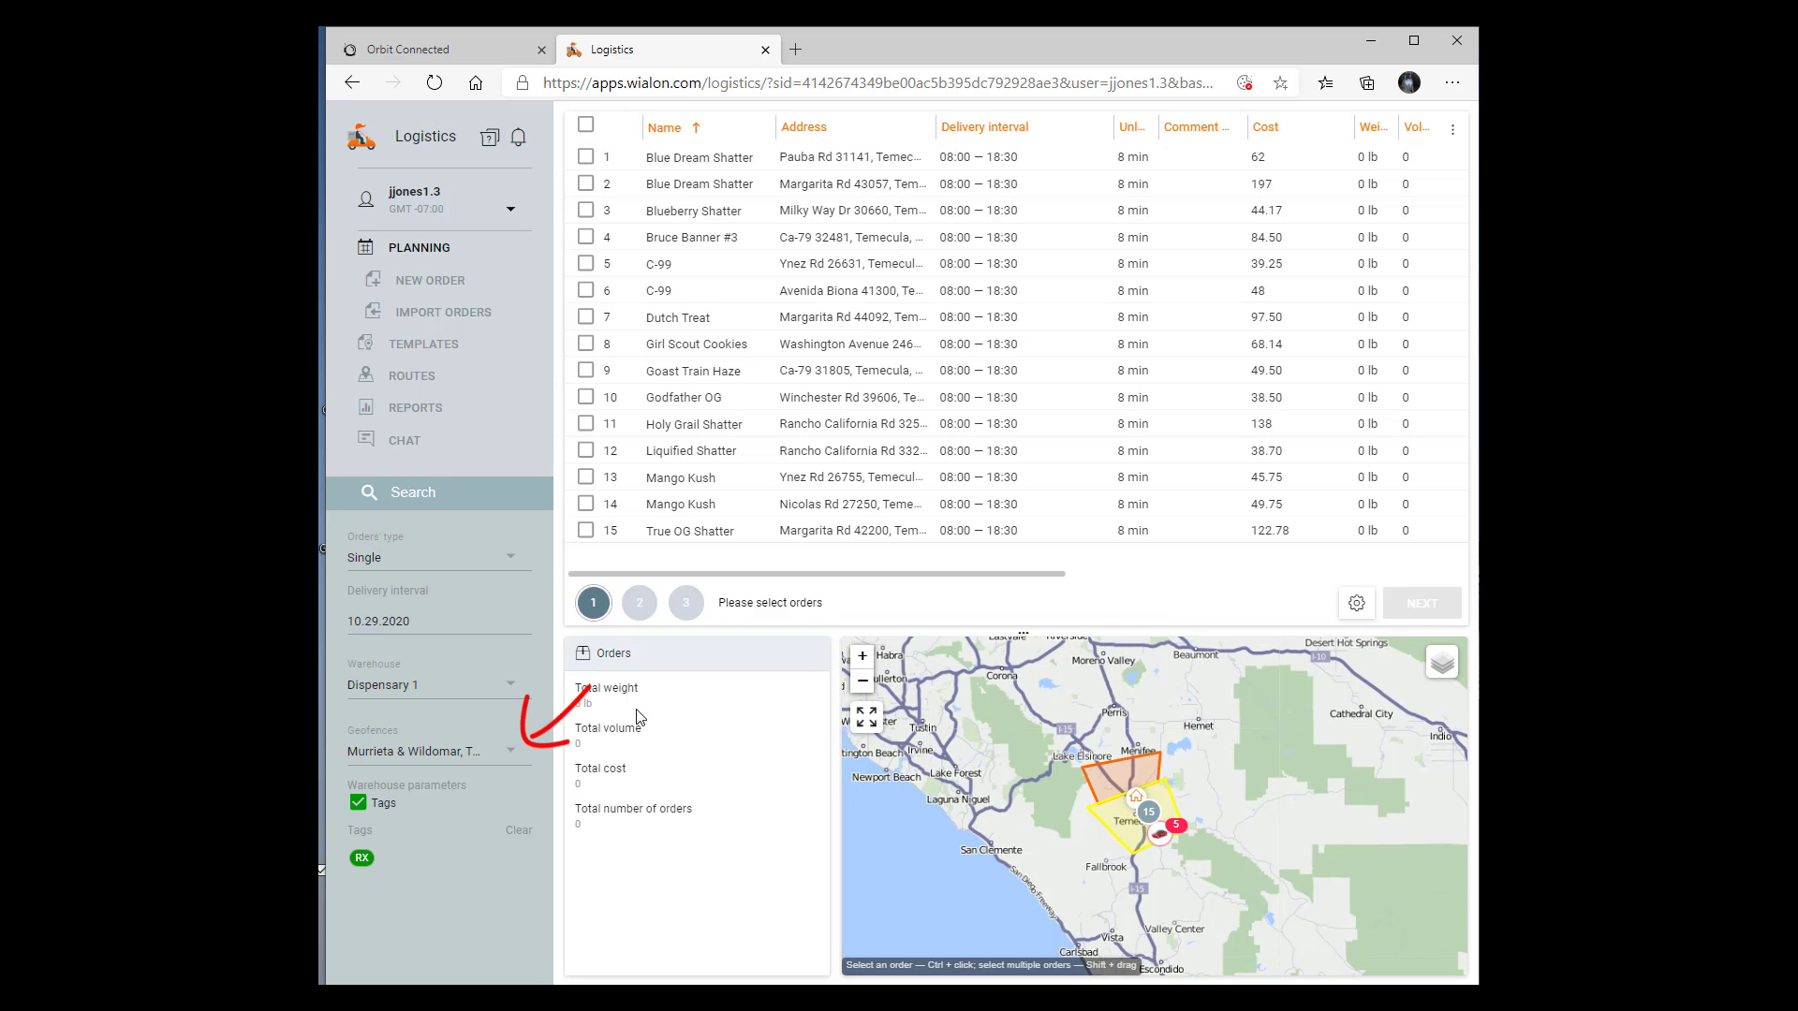
Reset the geofence filter to None and view the whole order area on the map
{"action": "left_click", "coordinate": [500, 746]}
{"action": "left_click", "coordinate": [417, 750]}
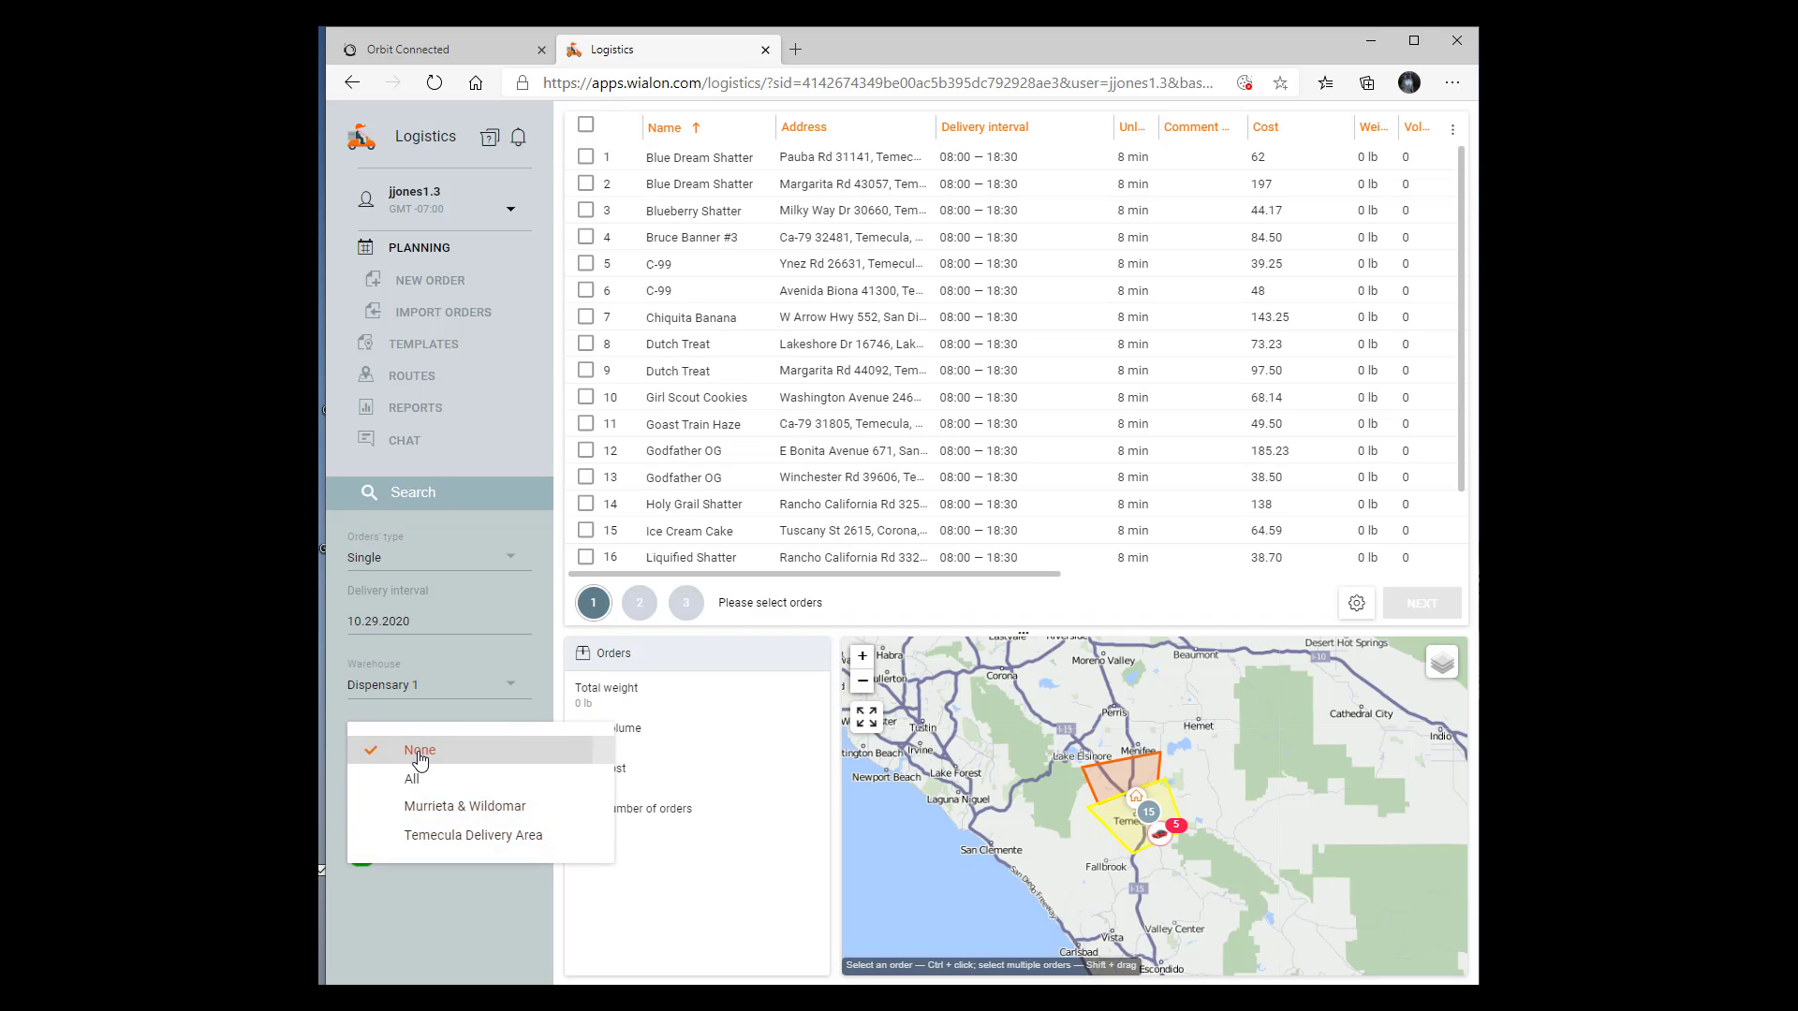
{"action": "left_click", "coordinate": [481, 885]}
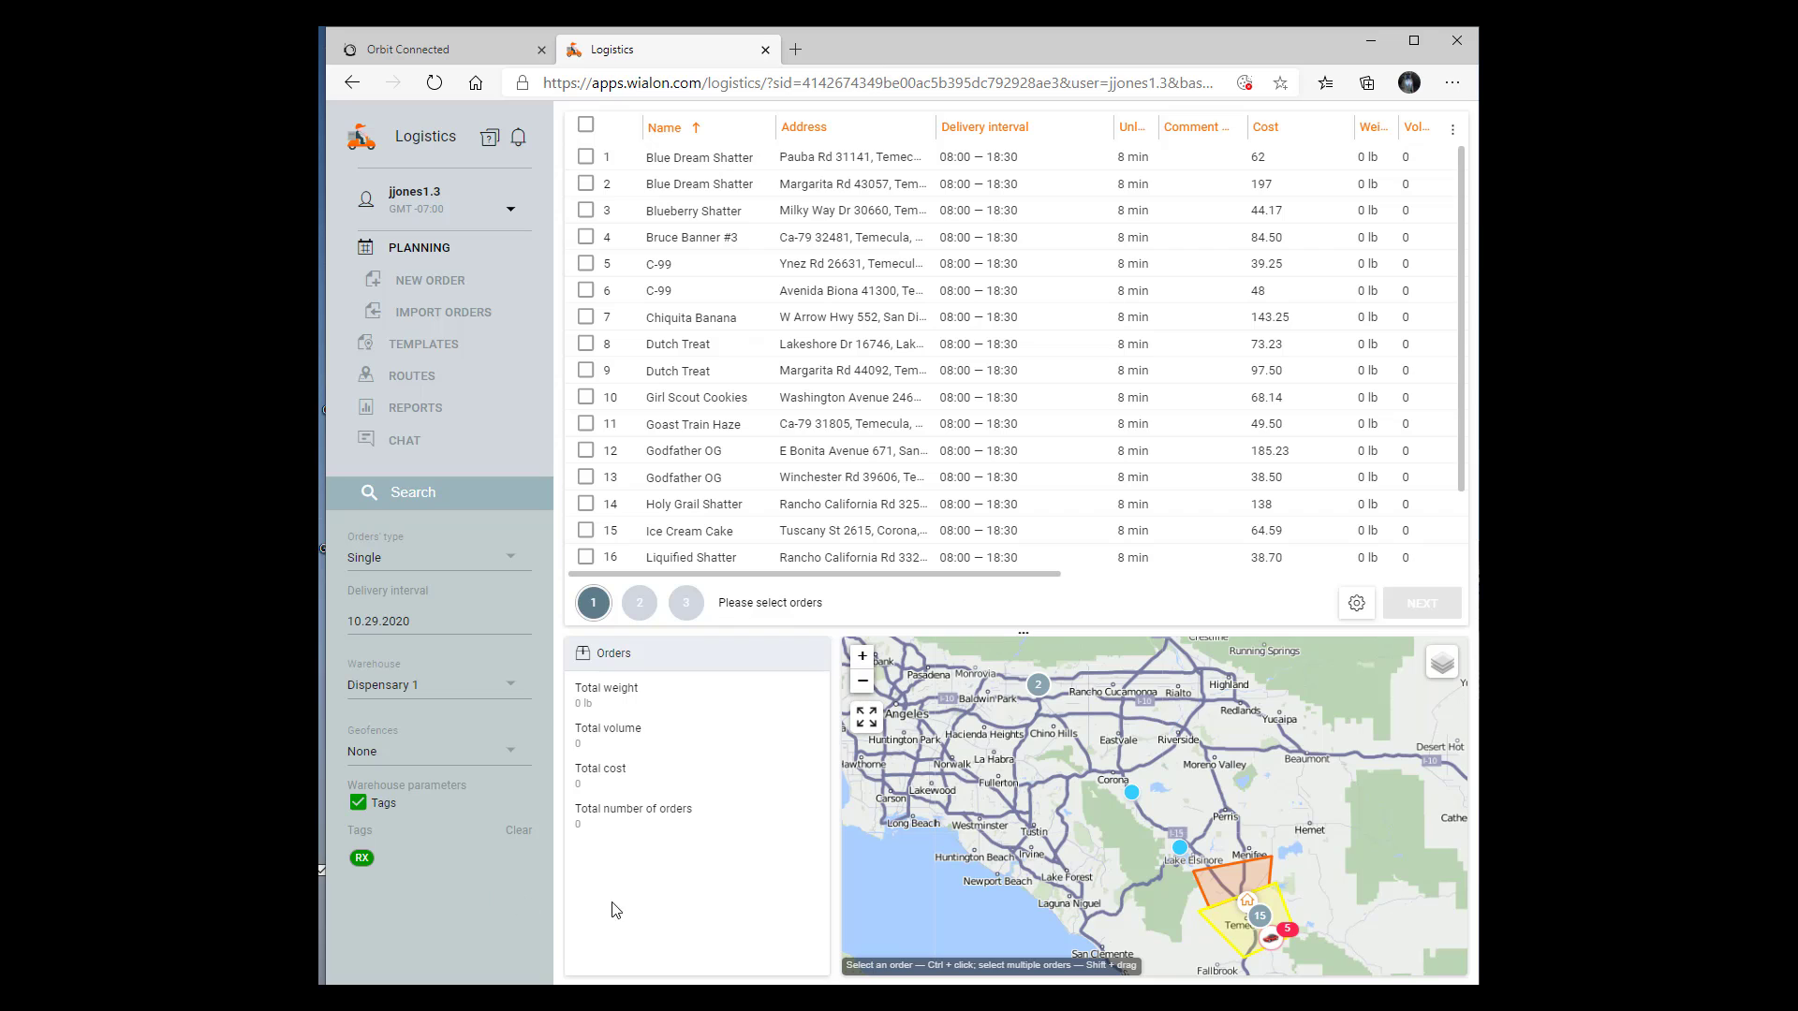
{"action": "left_click_drag", "start_coordinate": [1040, 834], "coordinate": [1029, 822]}
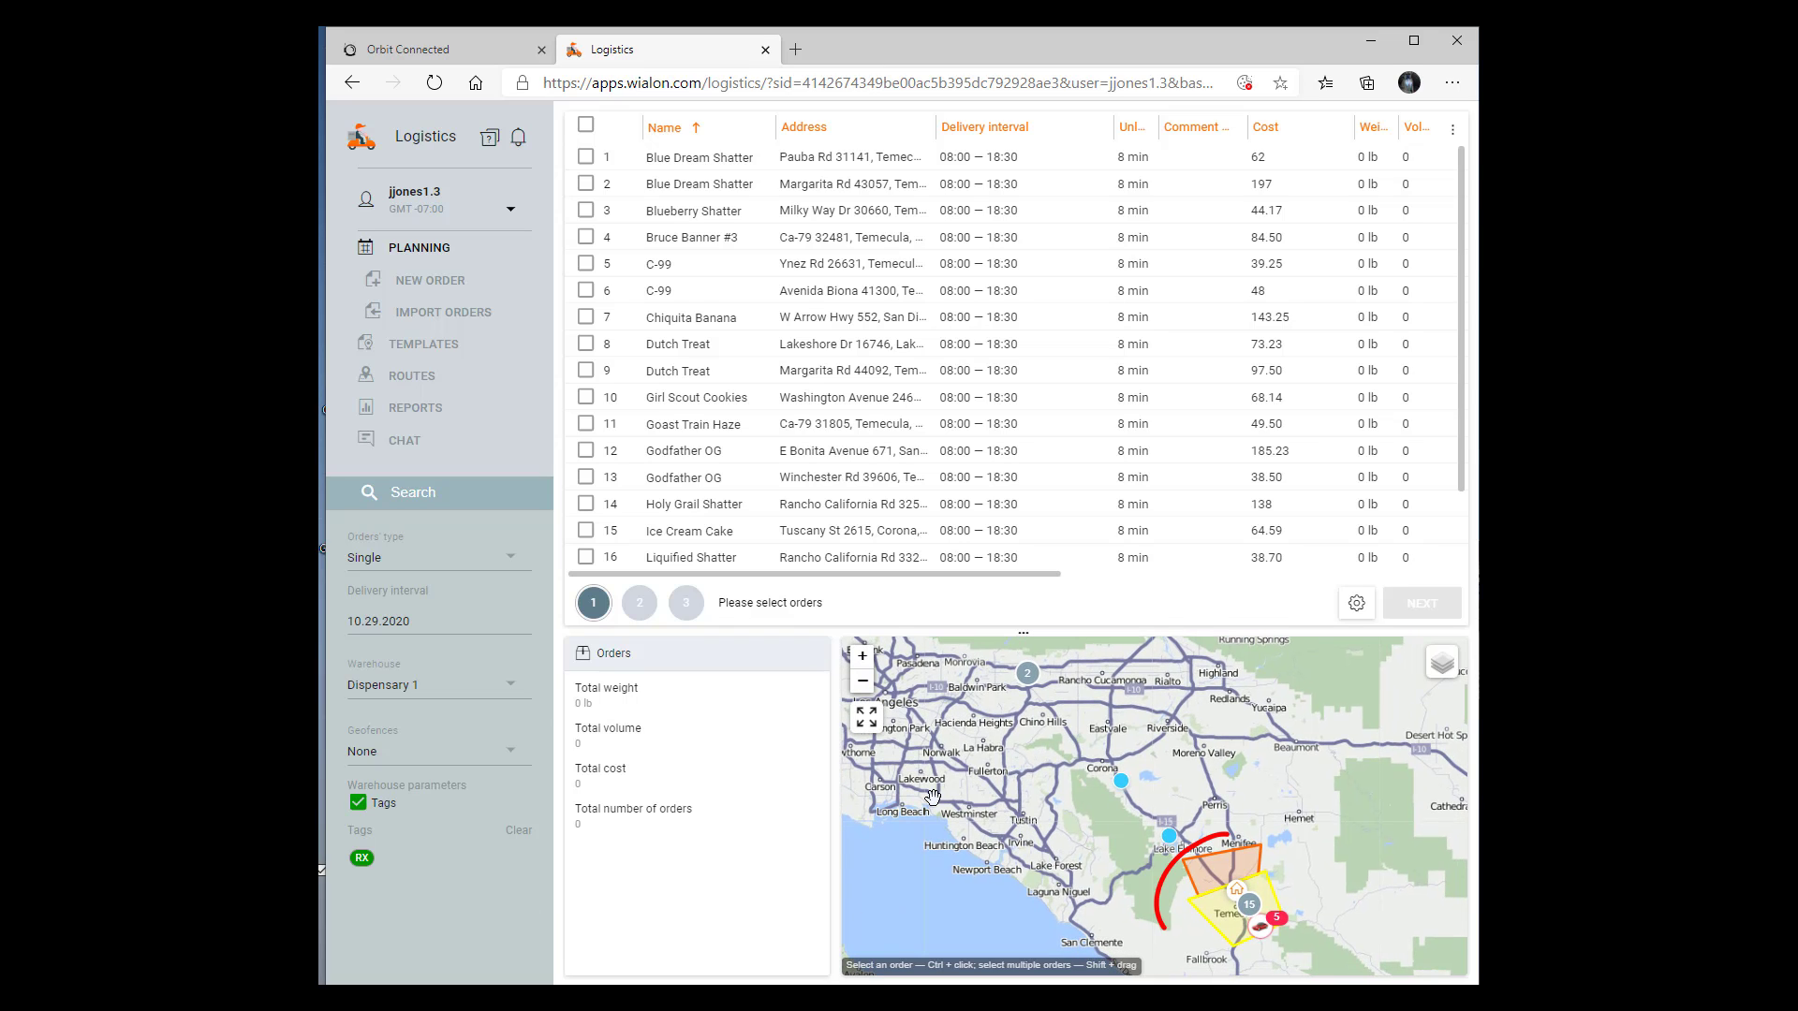